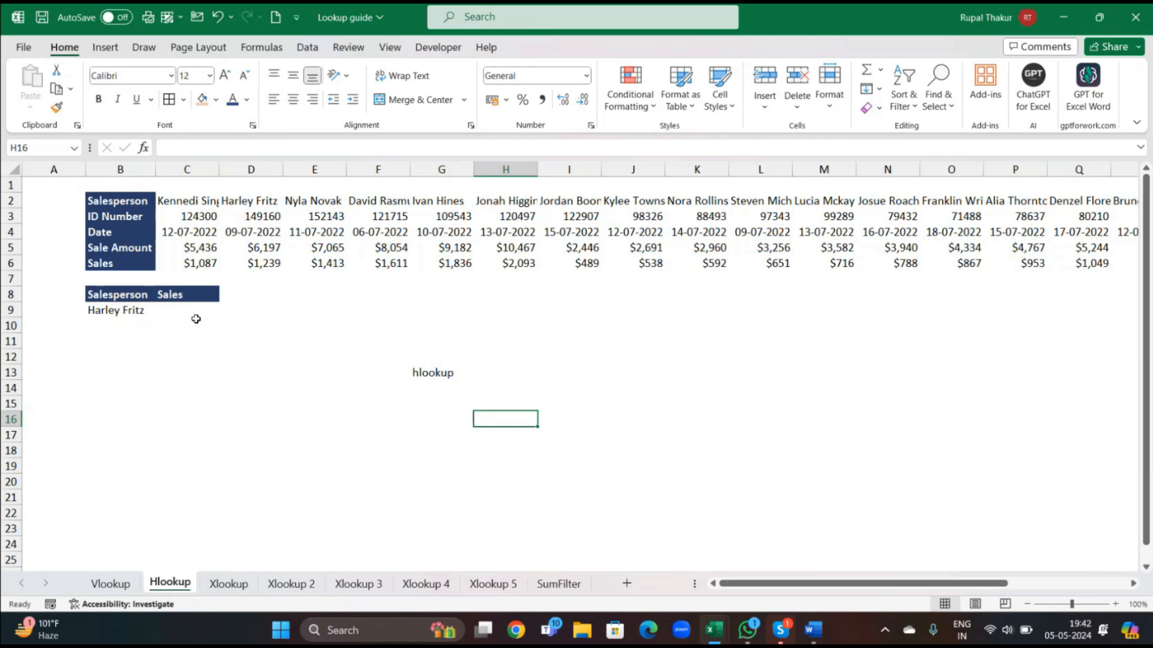
Step: Start an HLOOKUP formula in C9 with B9 as the lookup value
left_click(173, 312)
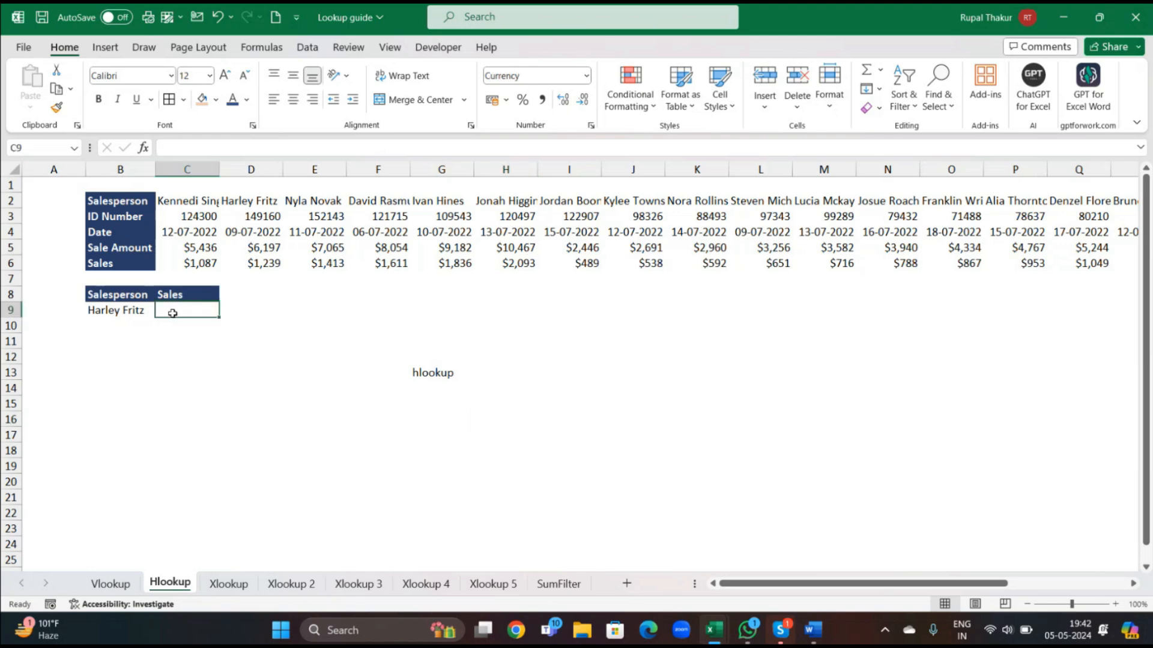
type("=h")
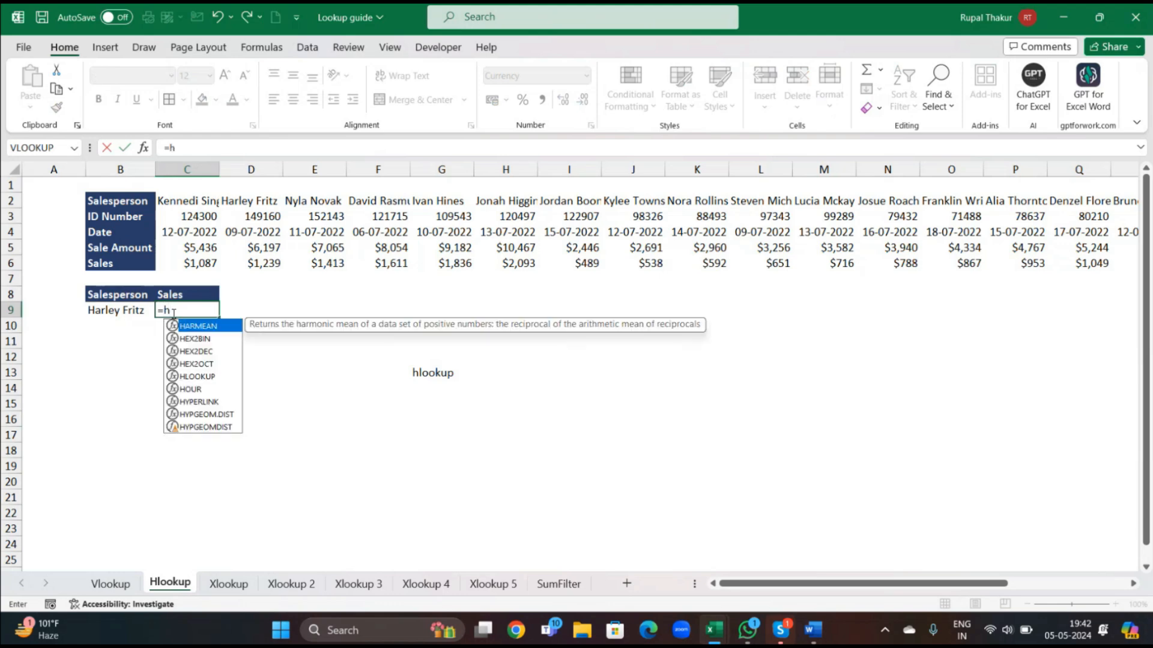
key("BackSpace")
type("hloo")
key("Tab")
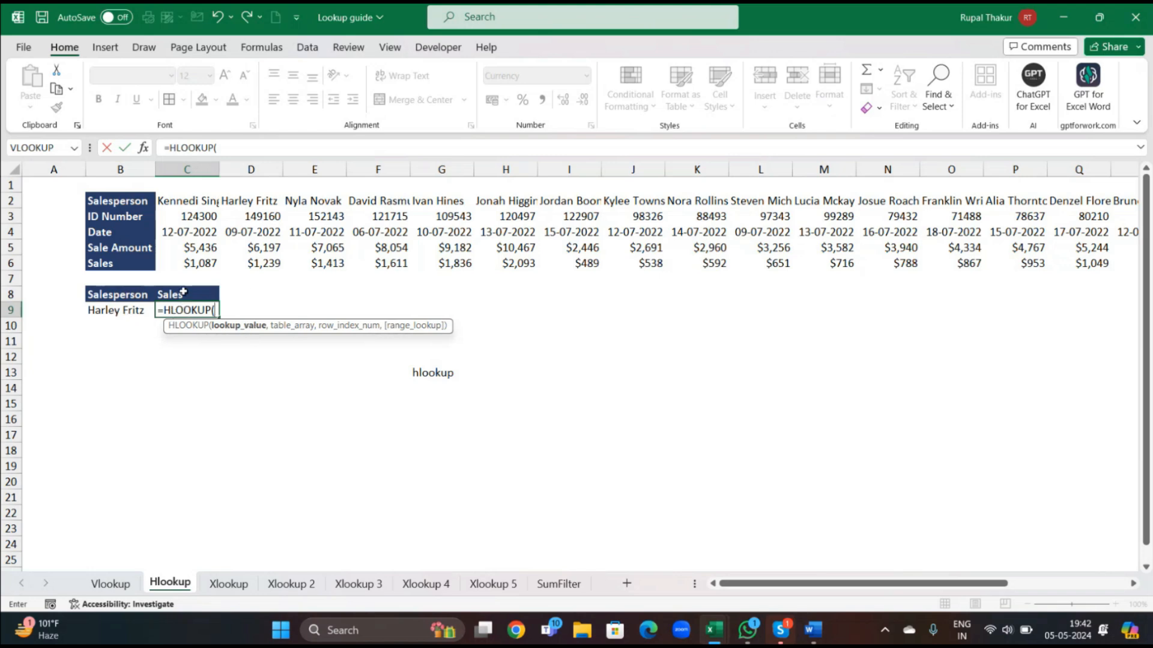
left_click(116, 311)
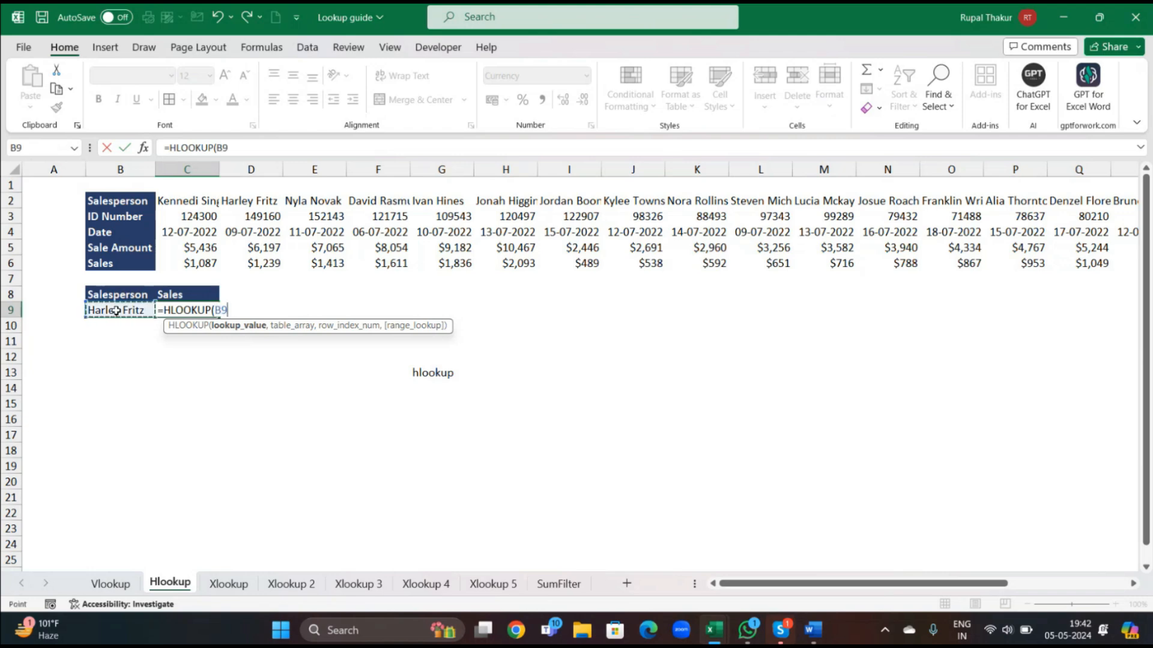
type(",")
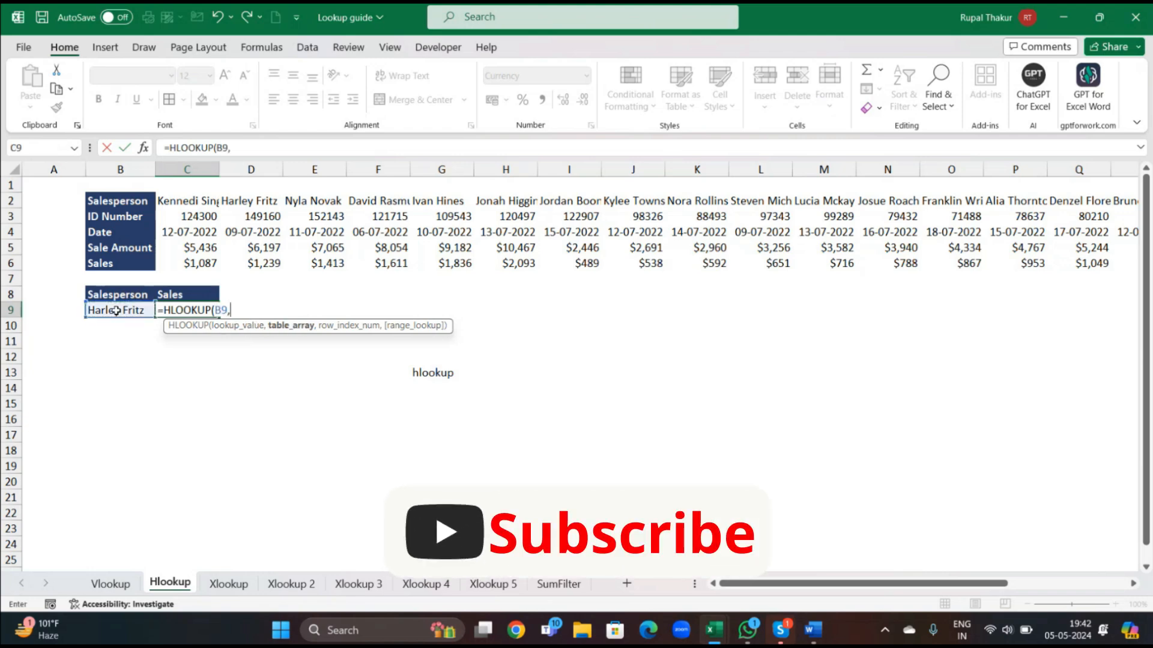
Step: Complete the HLOOKUP with table array C2:X6, row index 5 and FALSE for an exact match
left_click(187, 198)
left_click_drag(186, 198, 1074, 264)
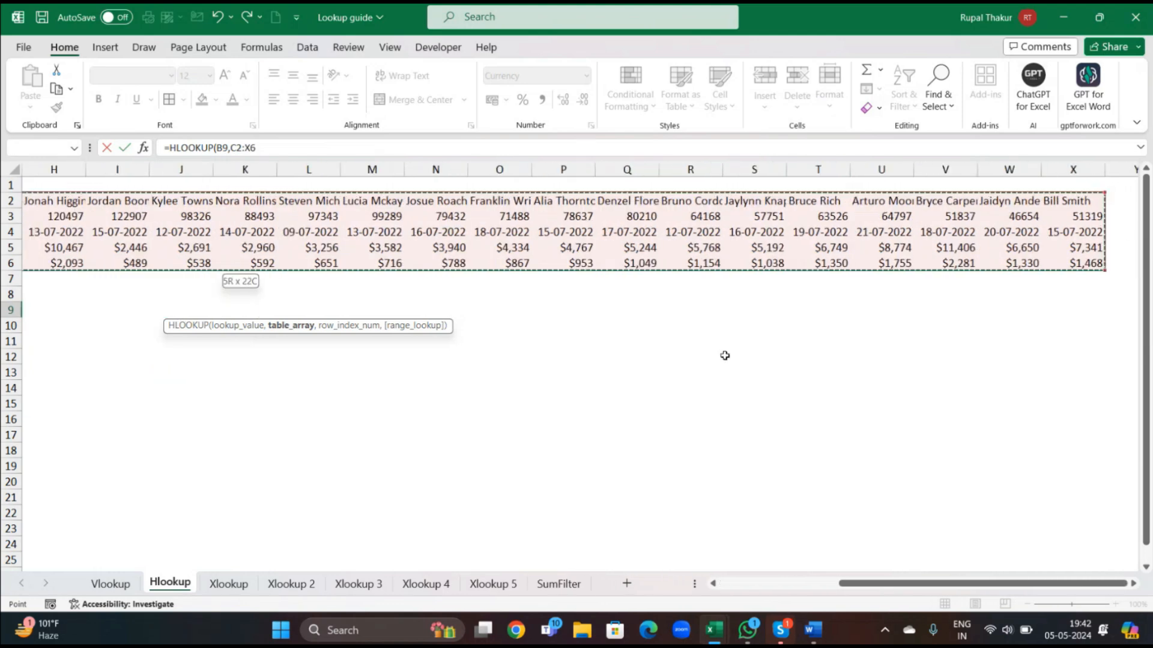
scroll(607, 378, "left", 5)
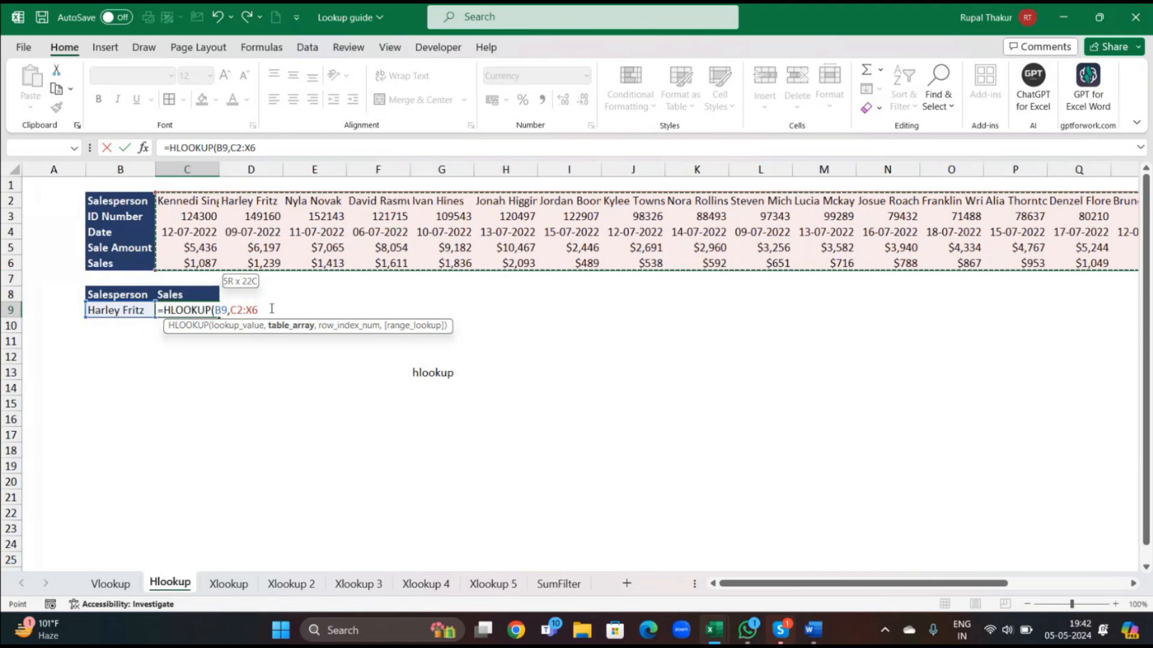
type(",")
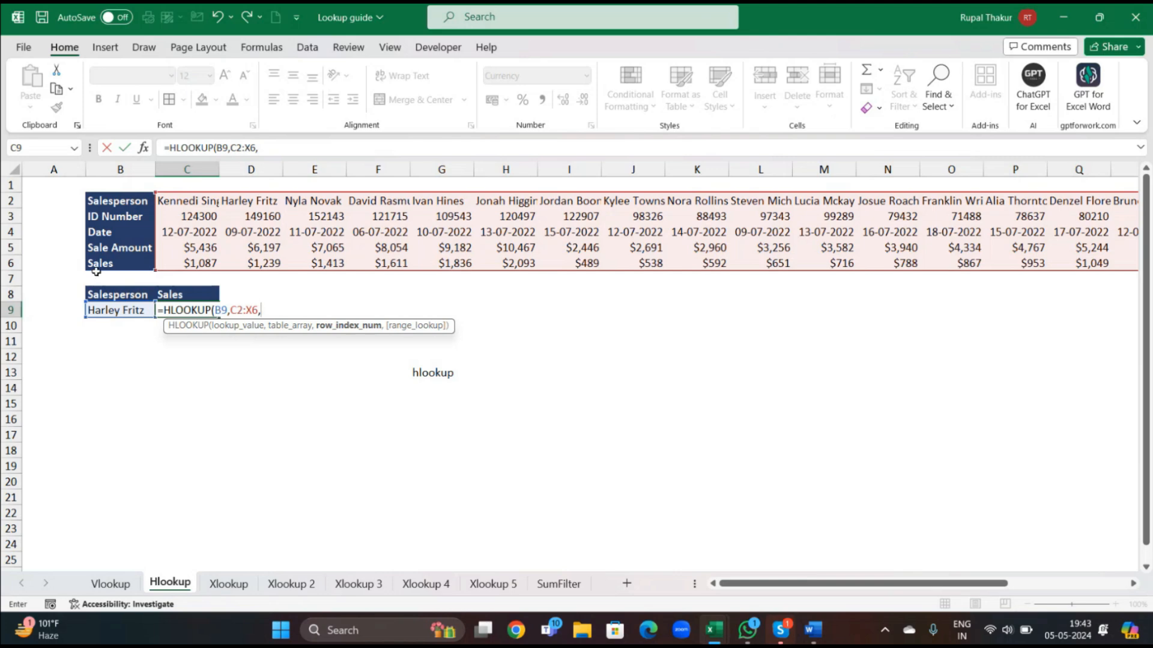
type("5,")
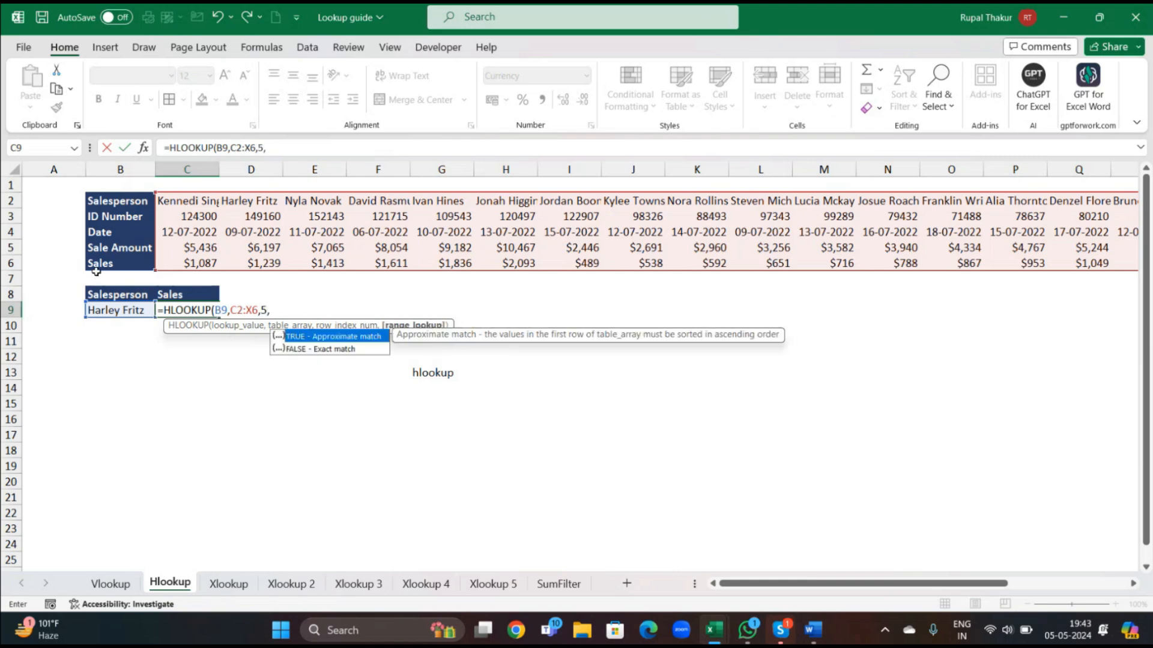
type("false)")
key("Return")
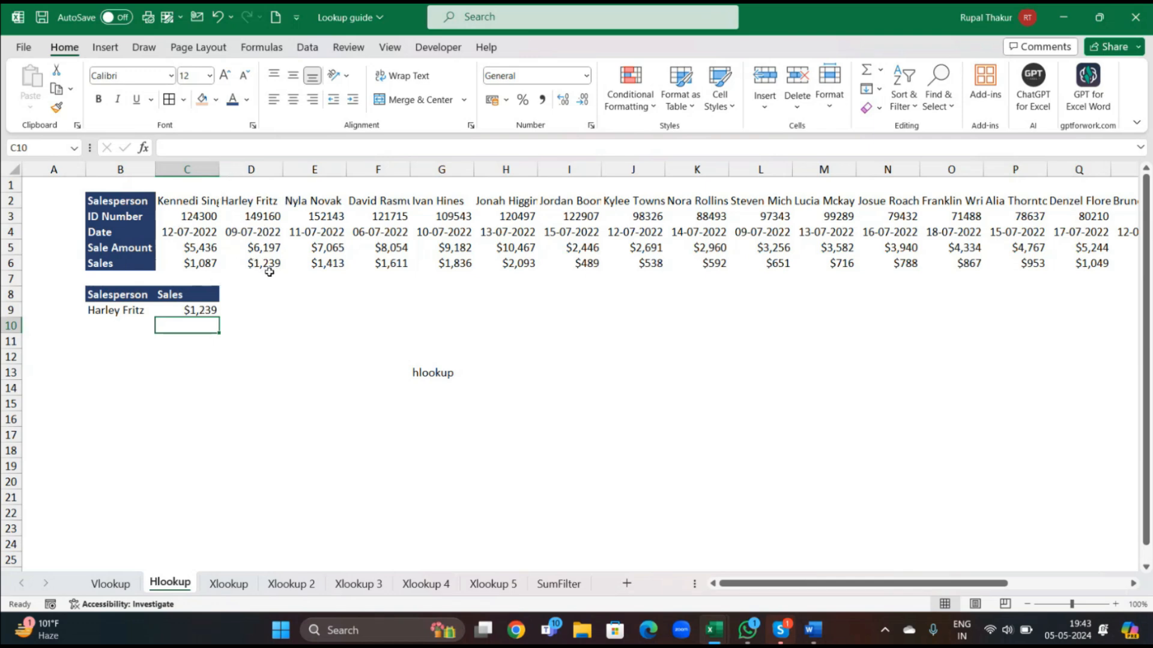
Step: Replace the lookup salesperson in B9 with the salesperson's name from K2
left_click(128, 308)
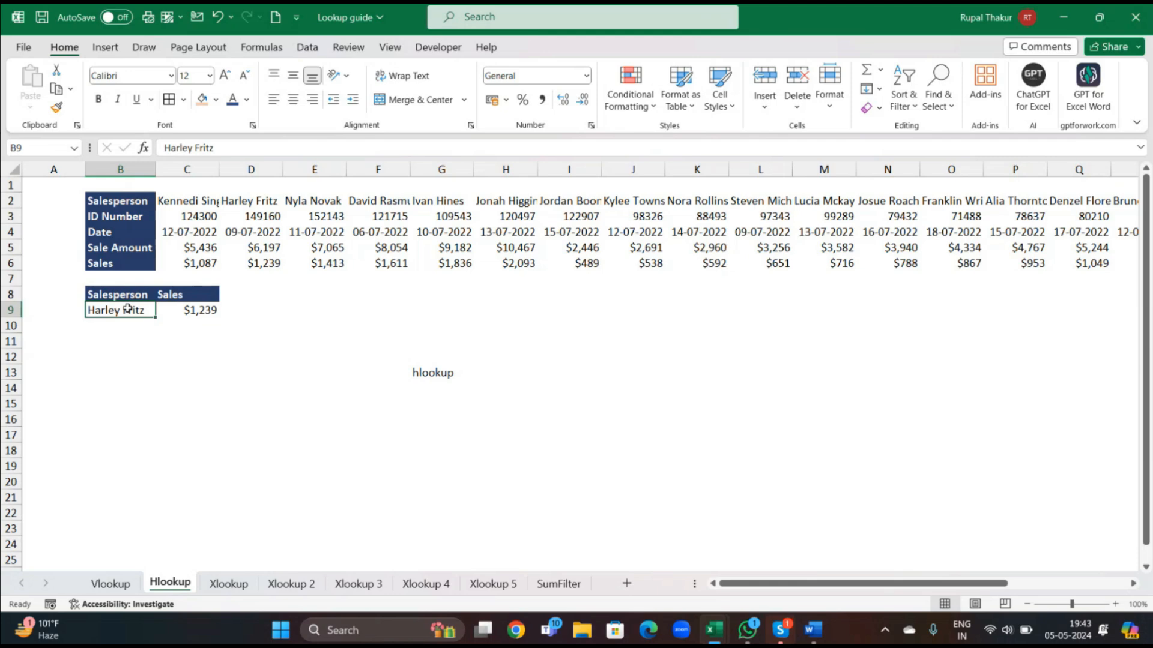
key("BackSpace")
type("Nora Rollins")
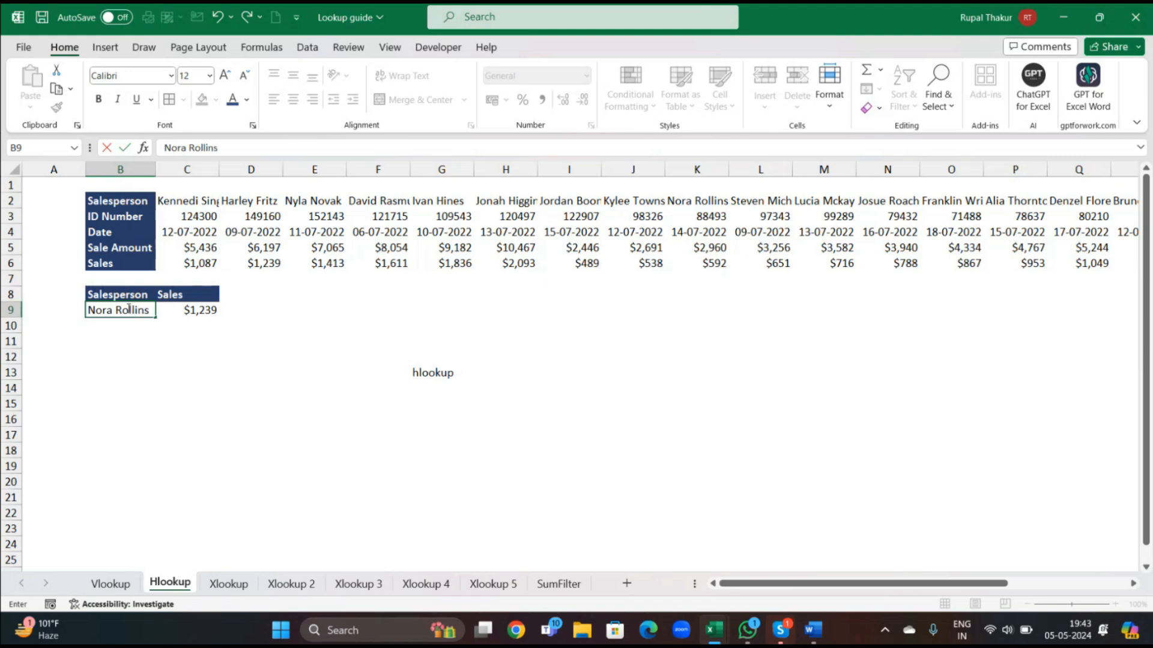
key("Return")
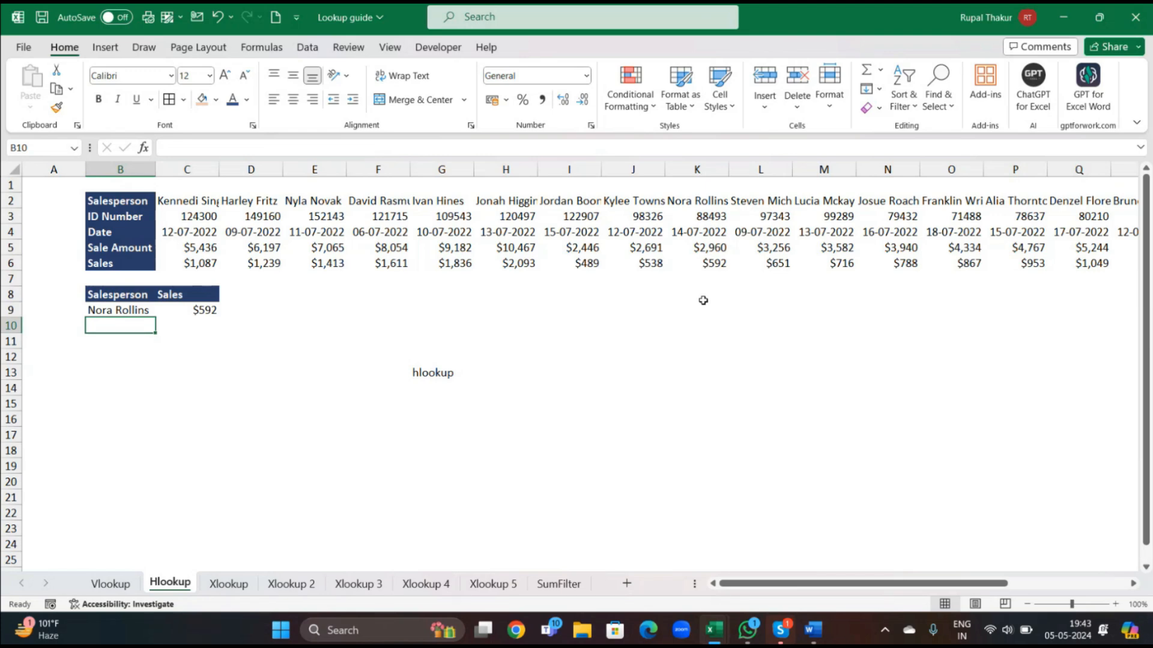
Step: Try row index 0 in the HLOOKUP formula in C9
double_click(204, 310)
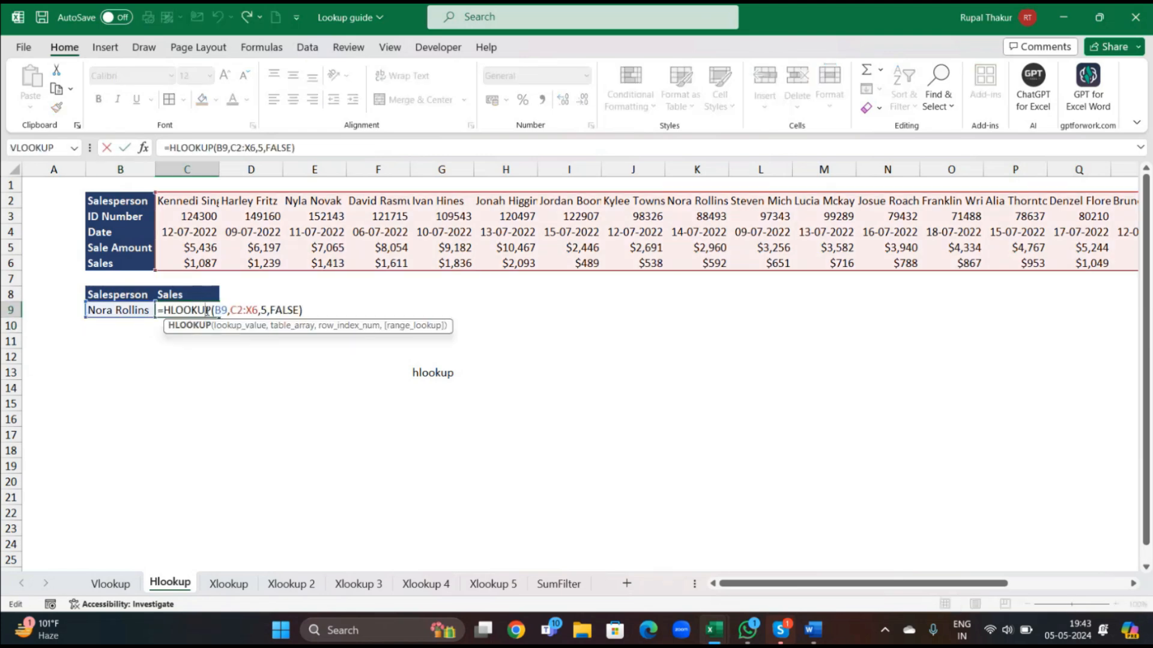
left_click(266, 310)
key("BackSpace")
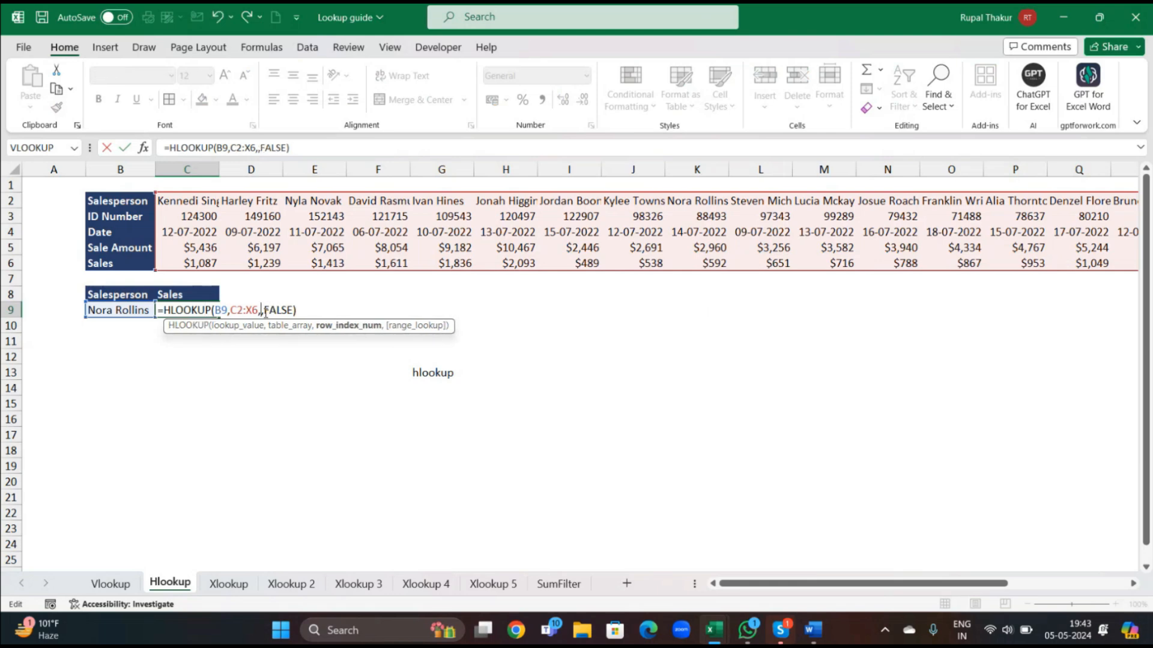
type("0")
key("Return")
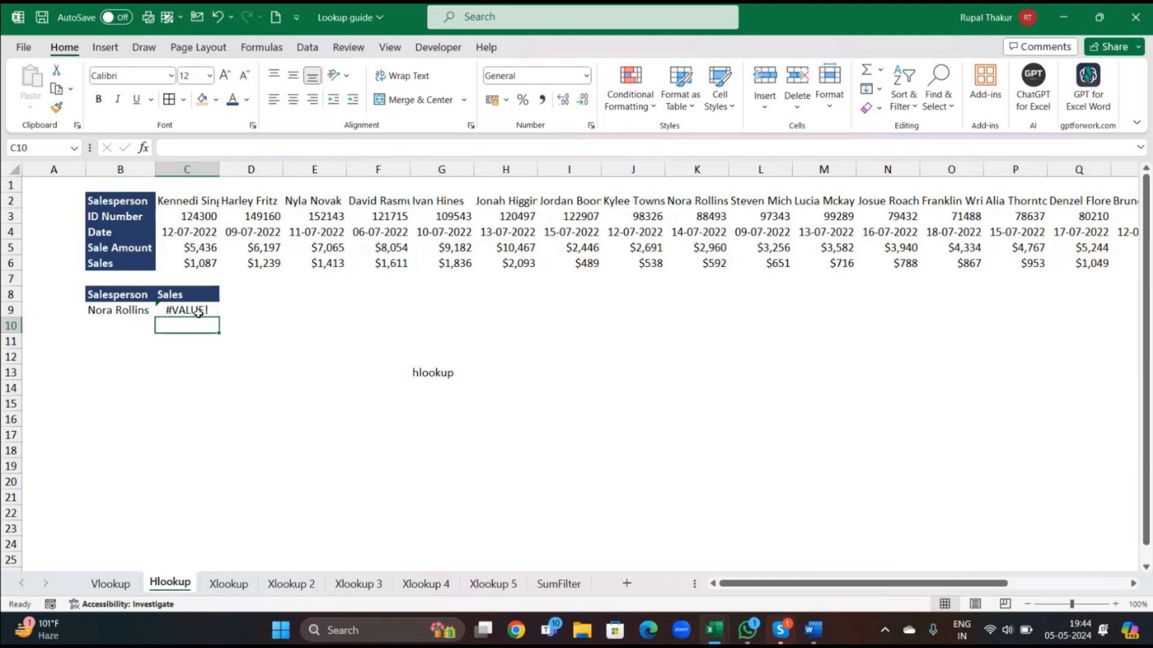
Step: Set the row index of the HLOOKUP formula in C9 back to 5
double_click(199, 311)
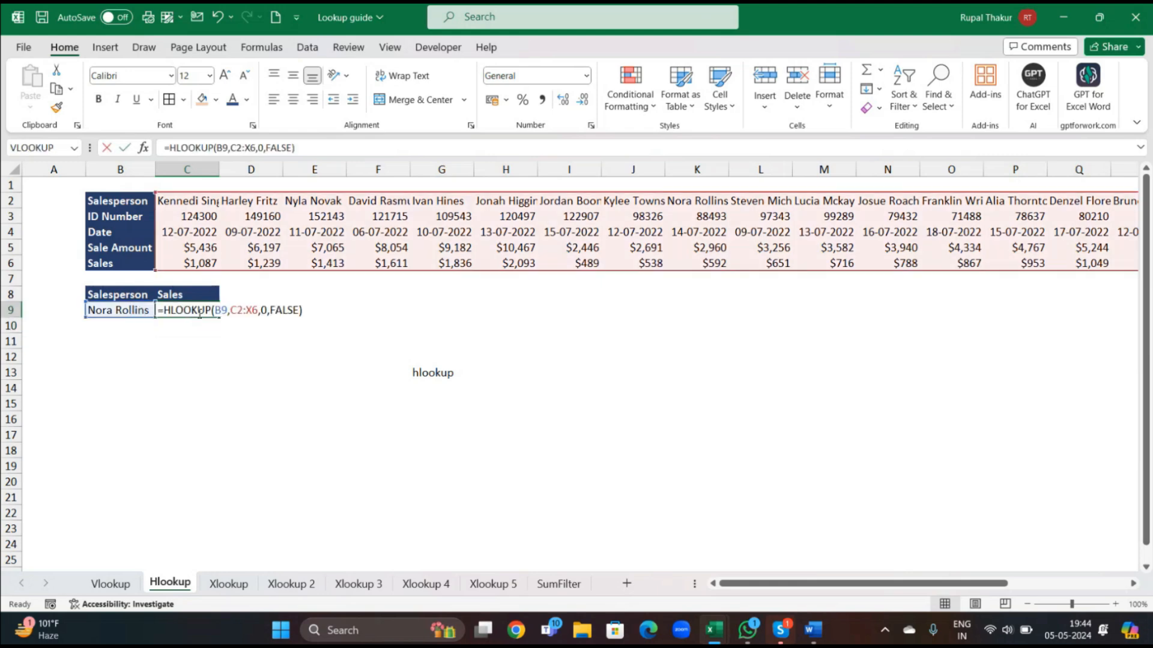
left_click(267, 311)
key("BackSpace")
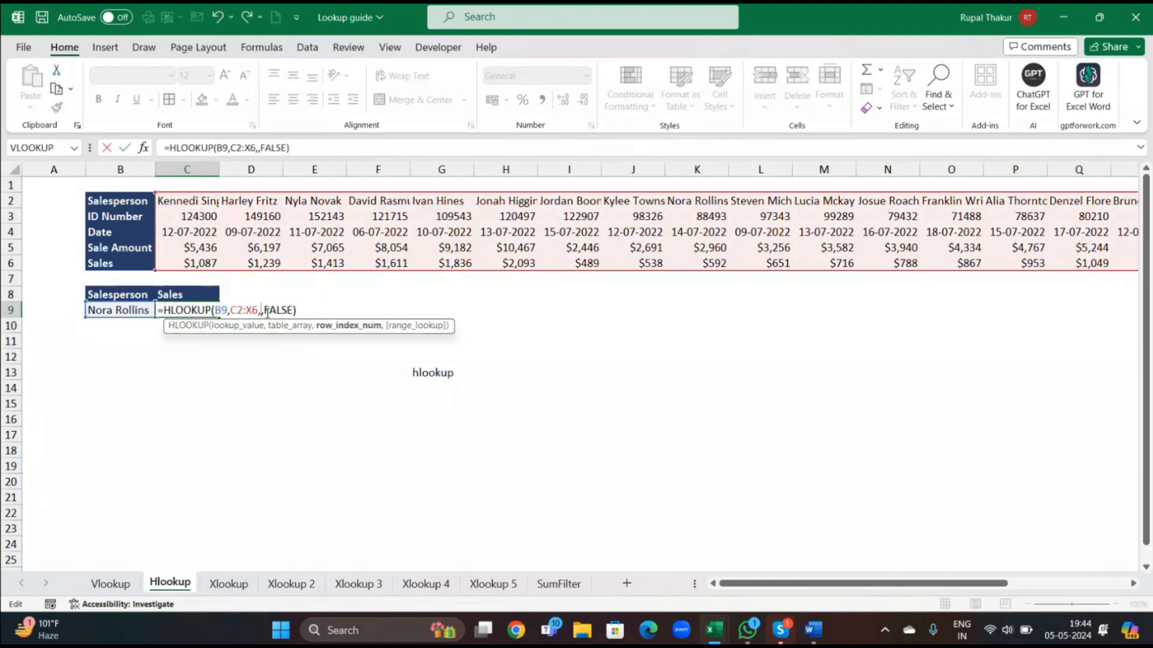
type("6")
key("BackSpace")
type("5")
key("Return")
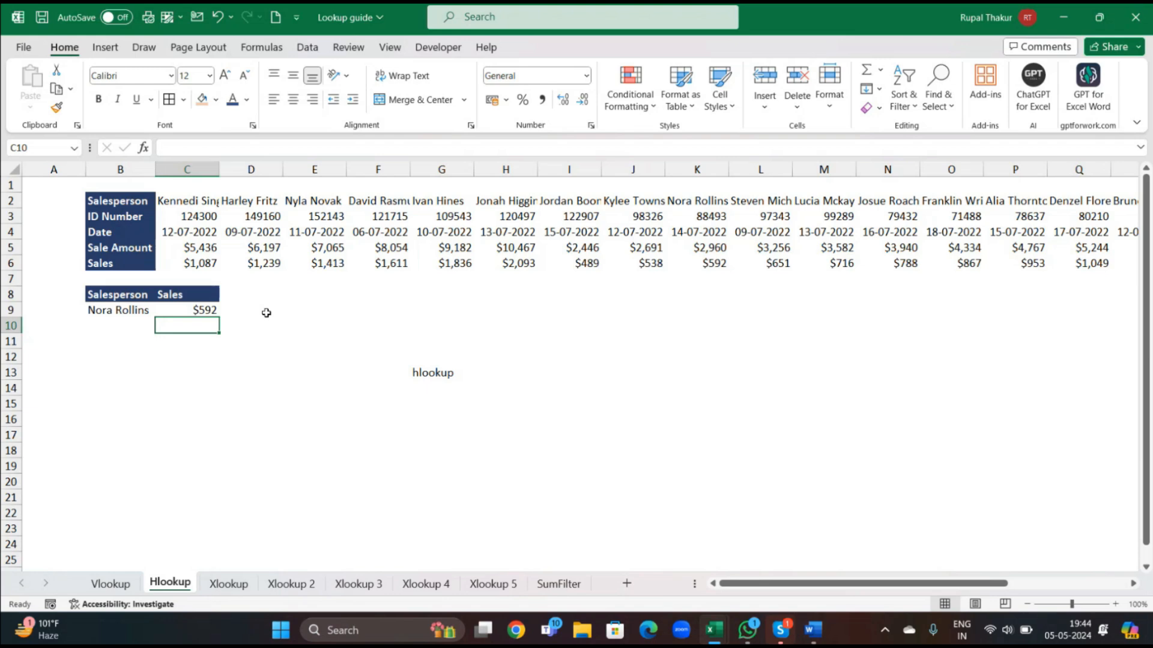
Step: Switch to the Xlookup sheet and inspect the VLOOKUP formula in I4 without changing it
left_click(230, 585)
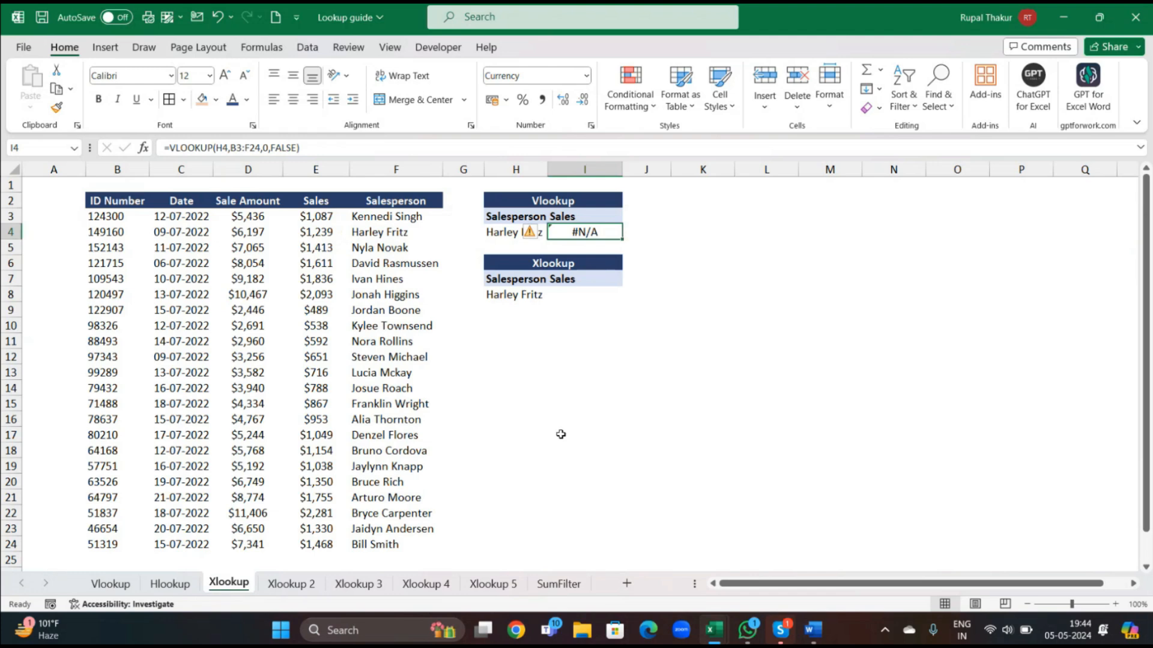
left_click(567, 358)
left_click(602, 234)
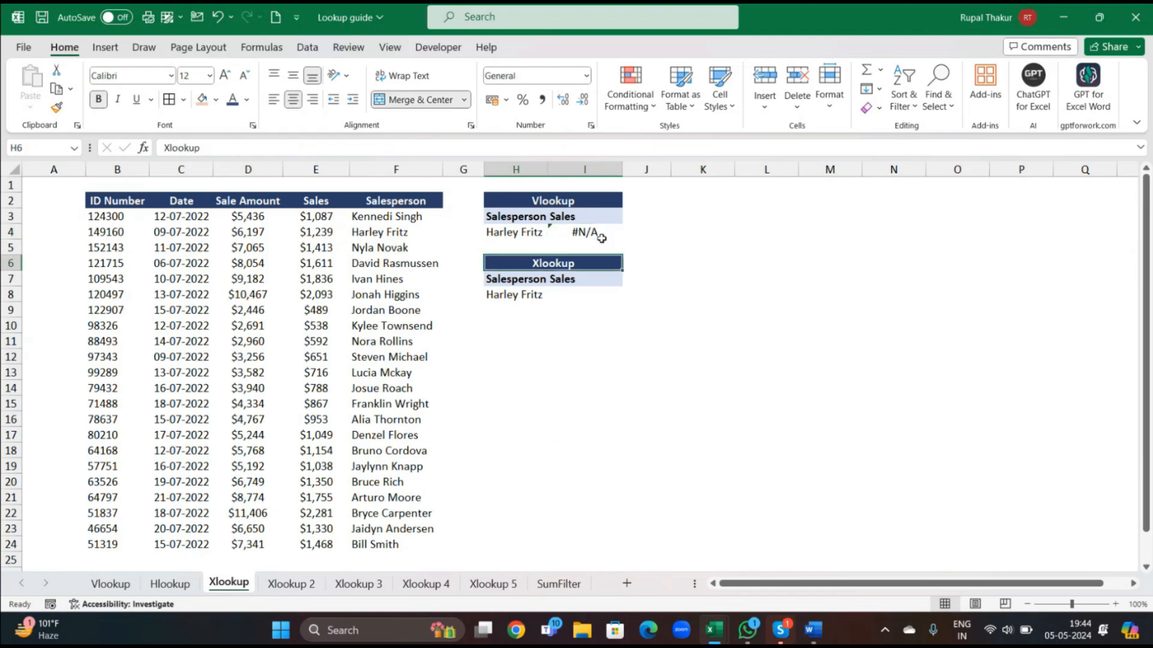
double_click(604, 234)
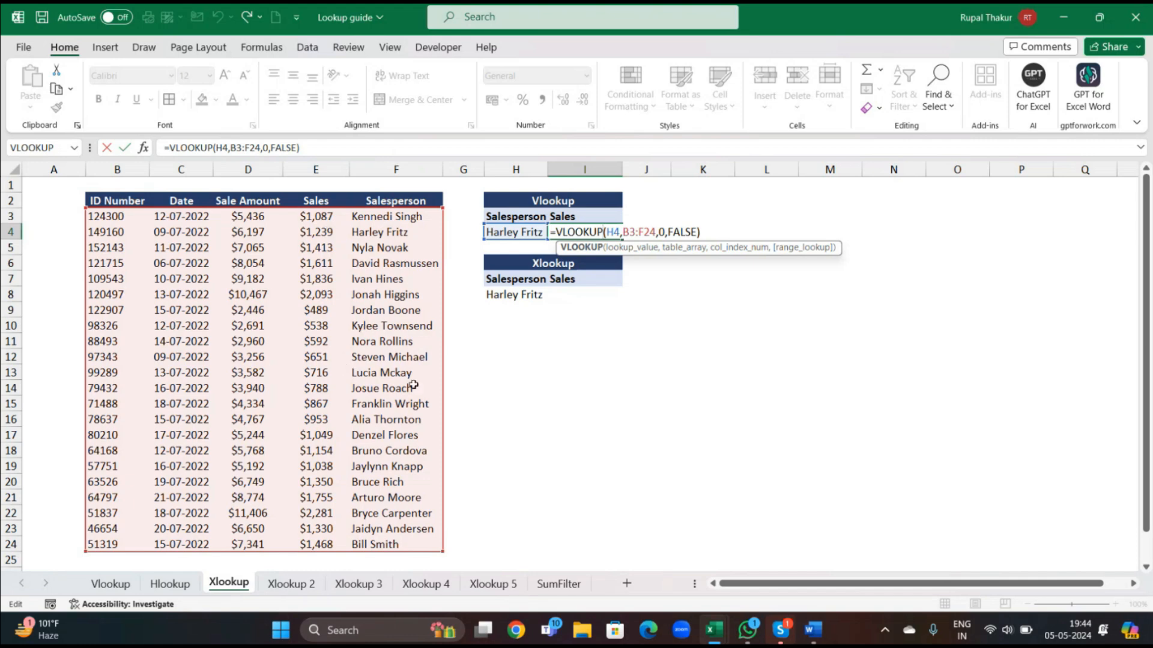
key("Return")
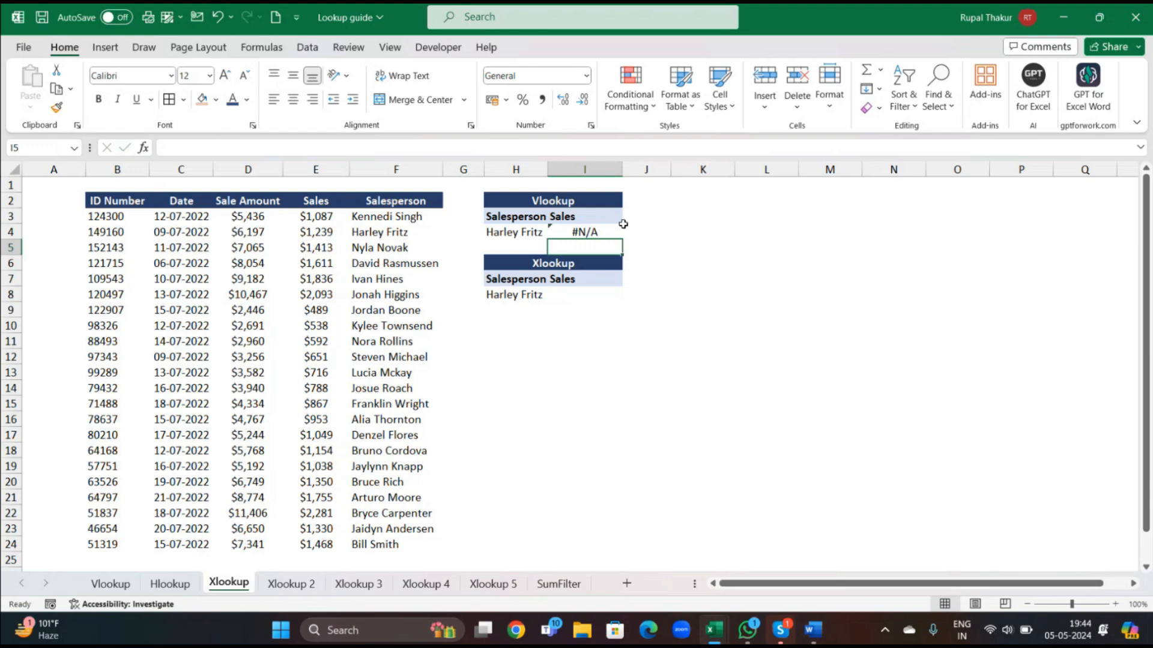
Step: Start an XLOOKUP formula in I8 with lookup value H8 and the Salesperson range F3:F24 as the lookup array
left_click(591, 300)
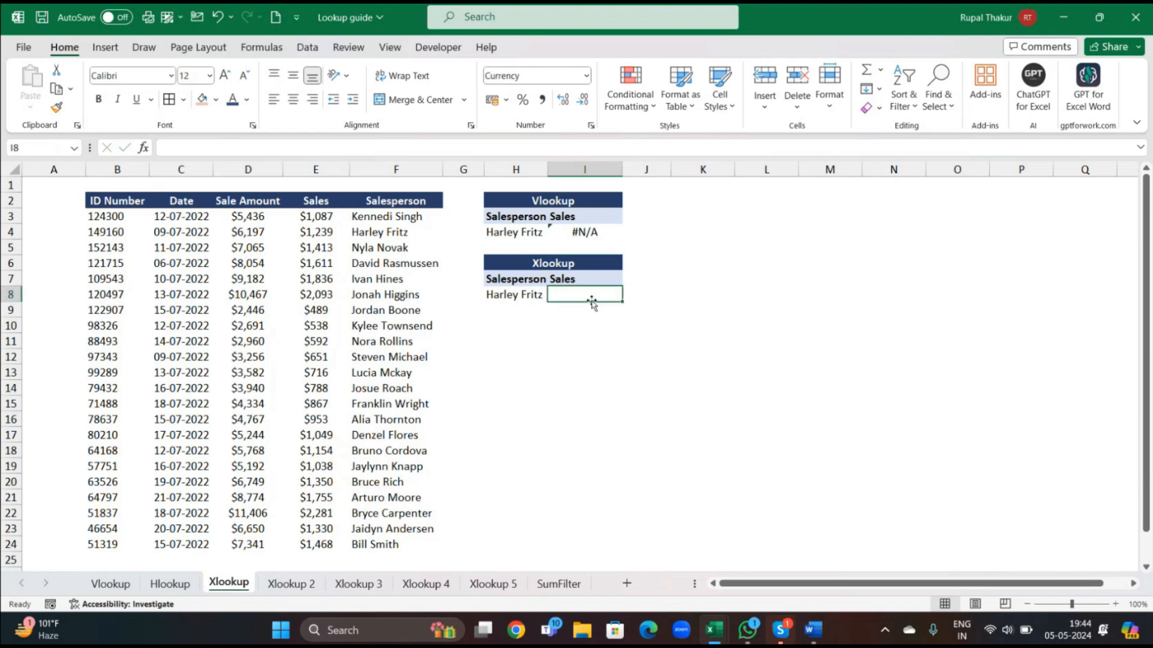
type("=xloo")
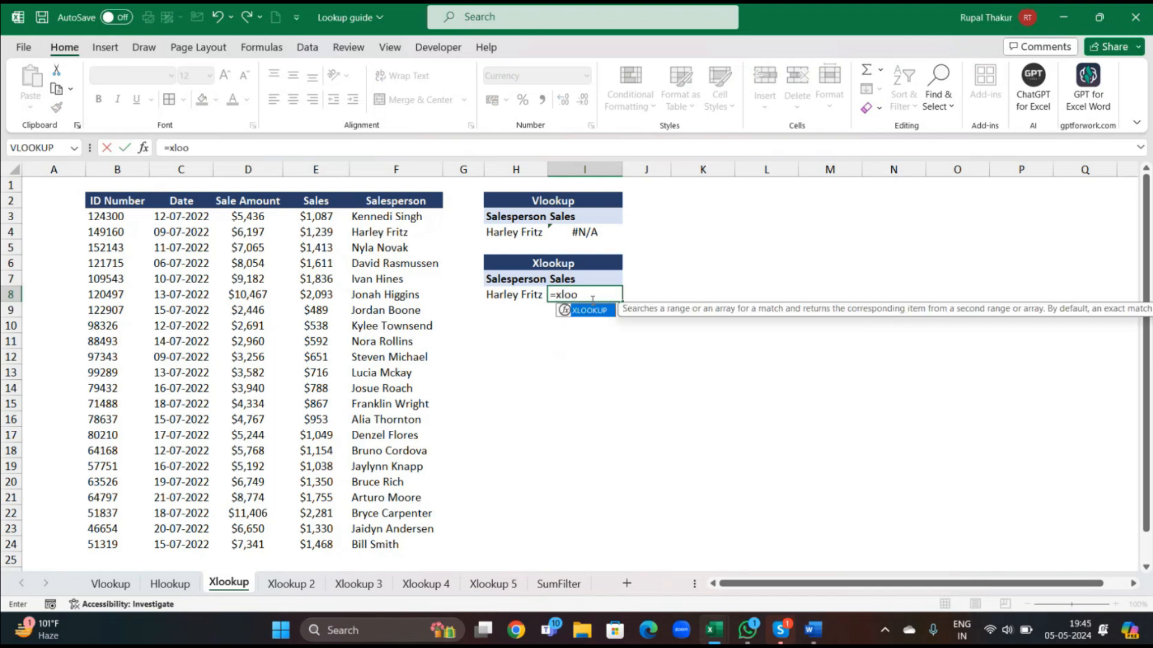
key("Tab")
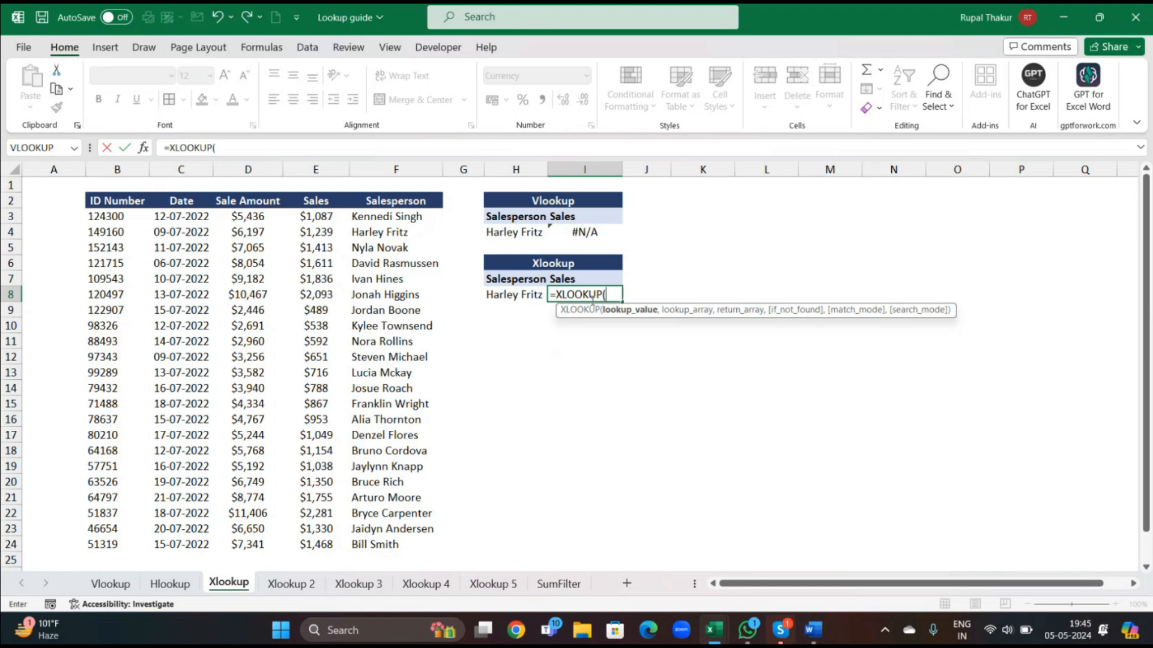
left_click(509, 294)
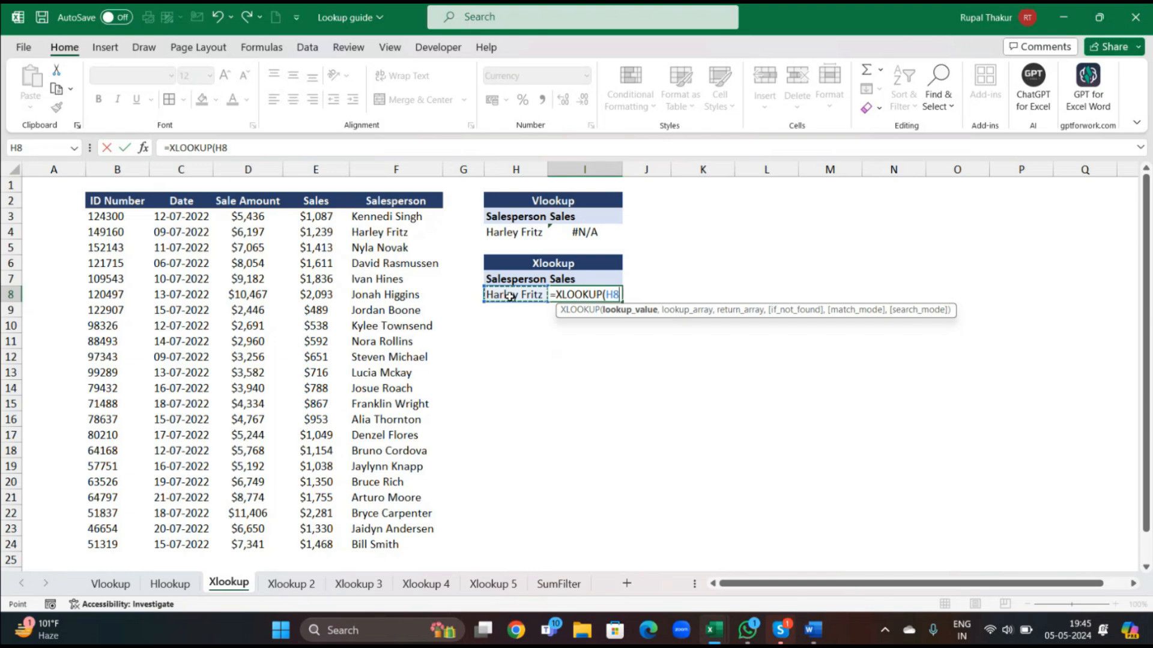
type(",")
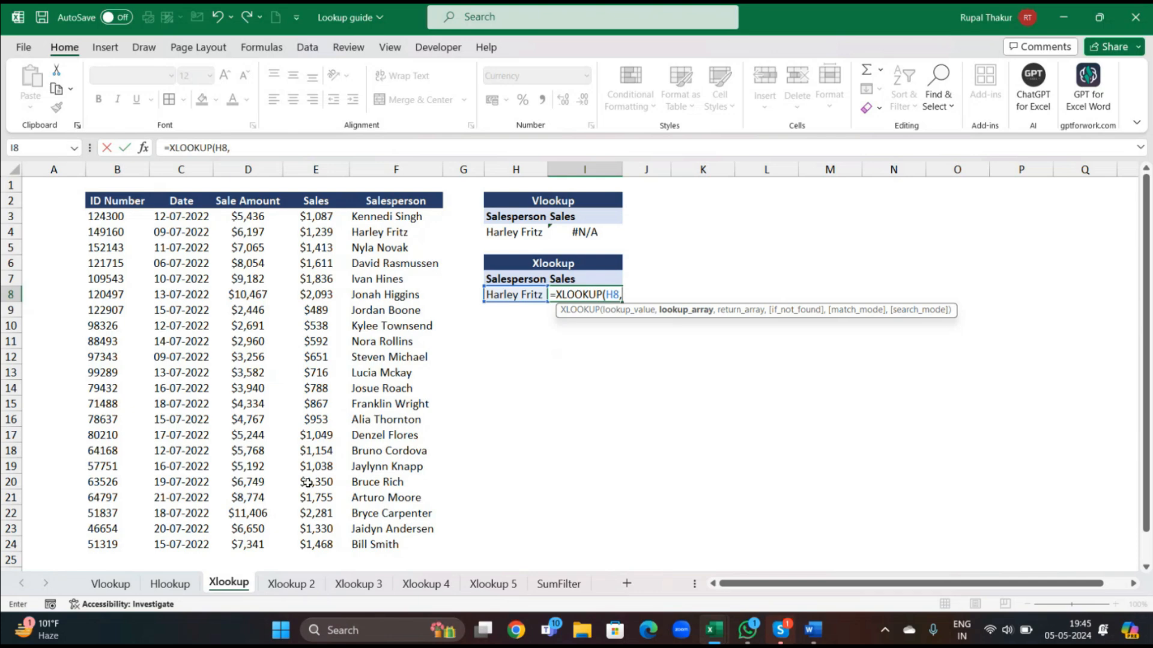
left_click(363, 215)
key("ctrl+shift+Down")
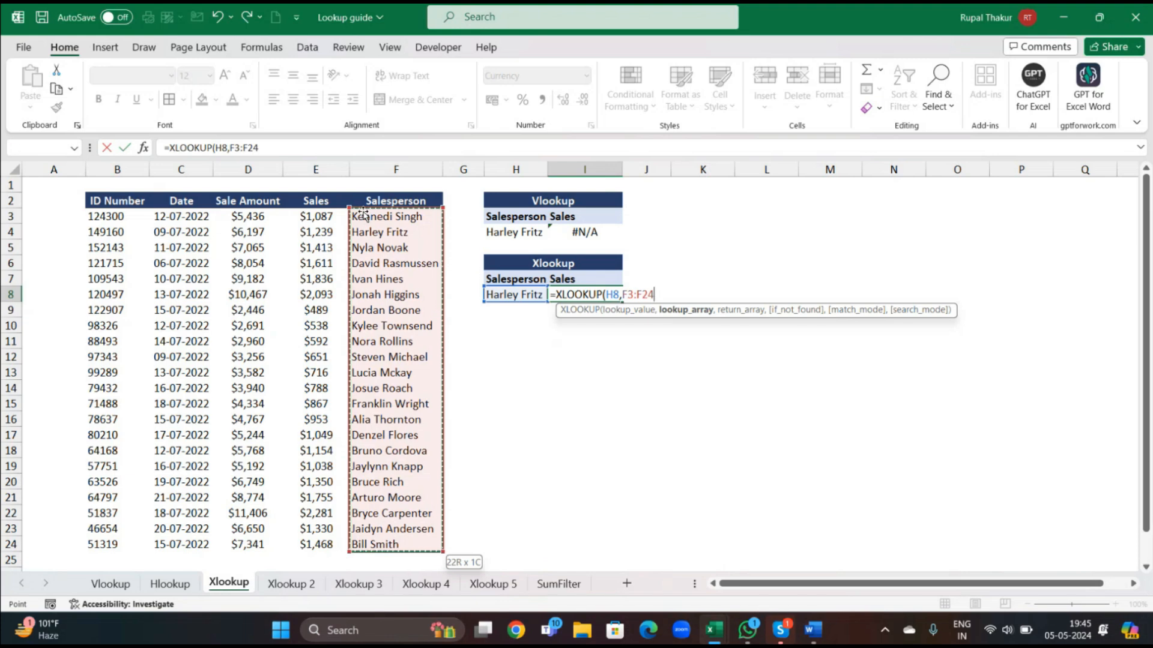
type(",")
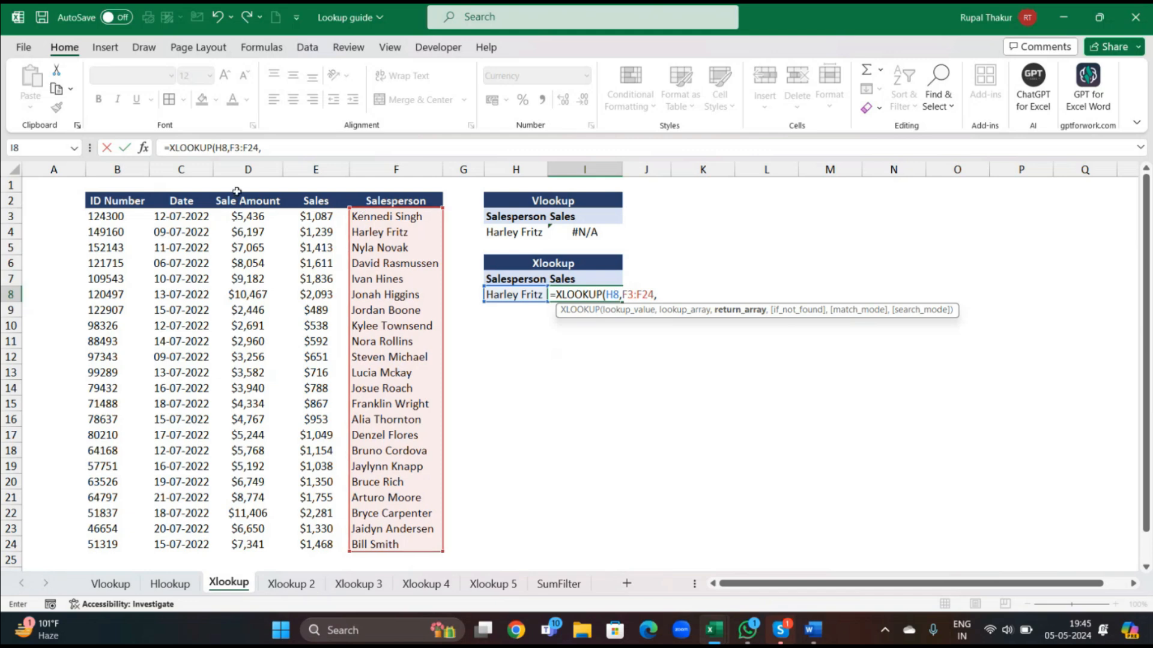
Step: Finish the XLOOKUP with the Sales range E3:E24 as the return array, and compare the result with E4
left_click(309, 218)
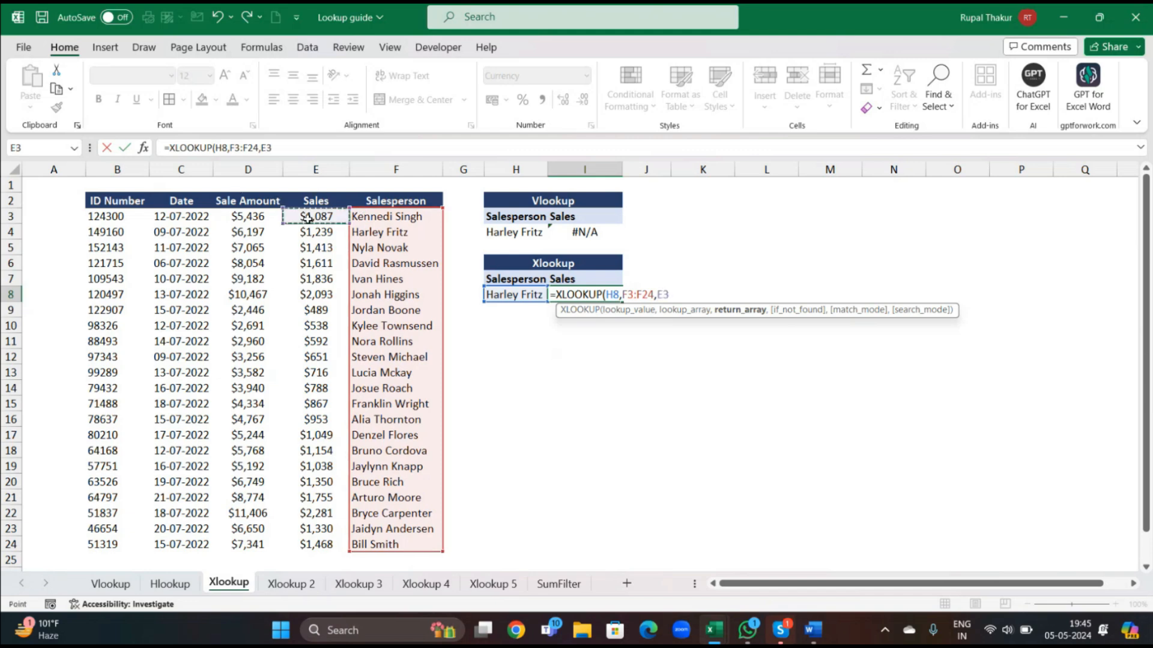
key("ctrl+shift+Down")
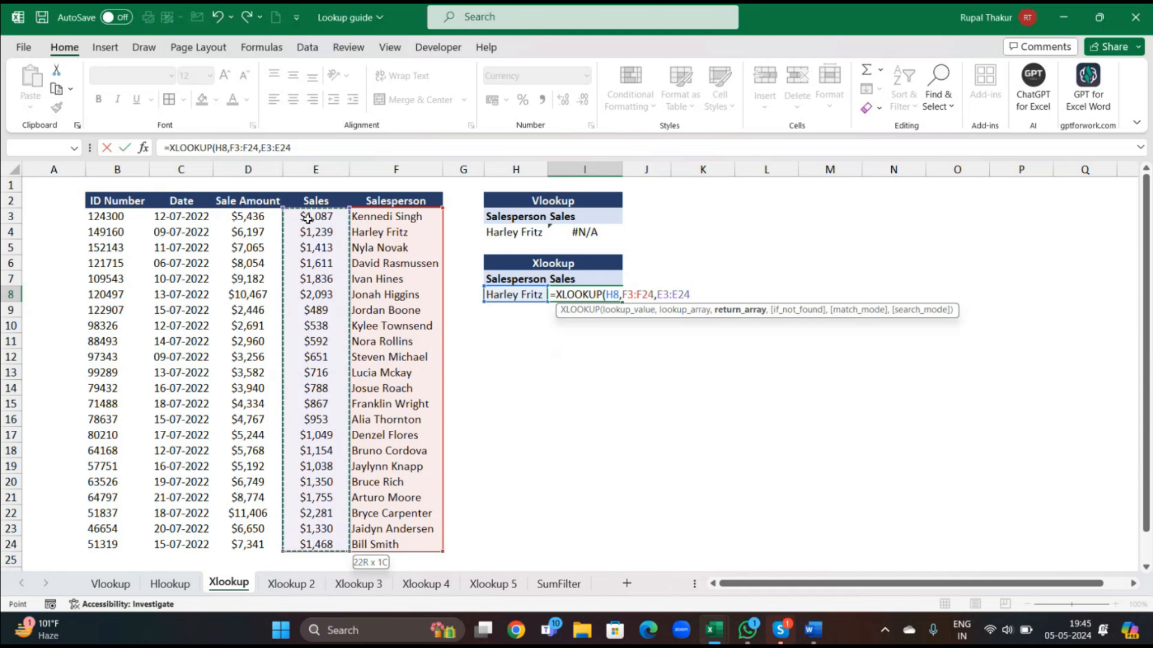
type(")")
key("Return")
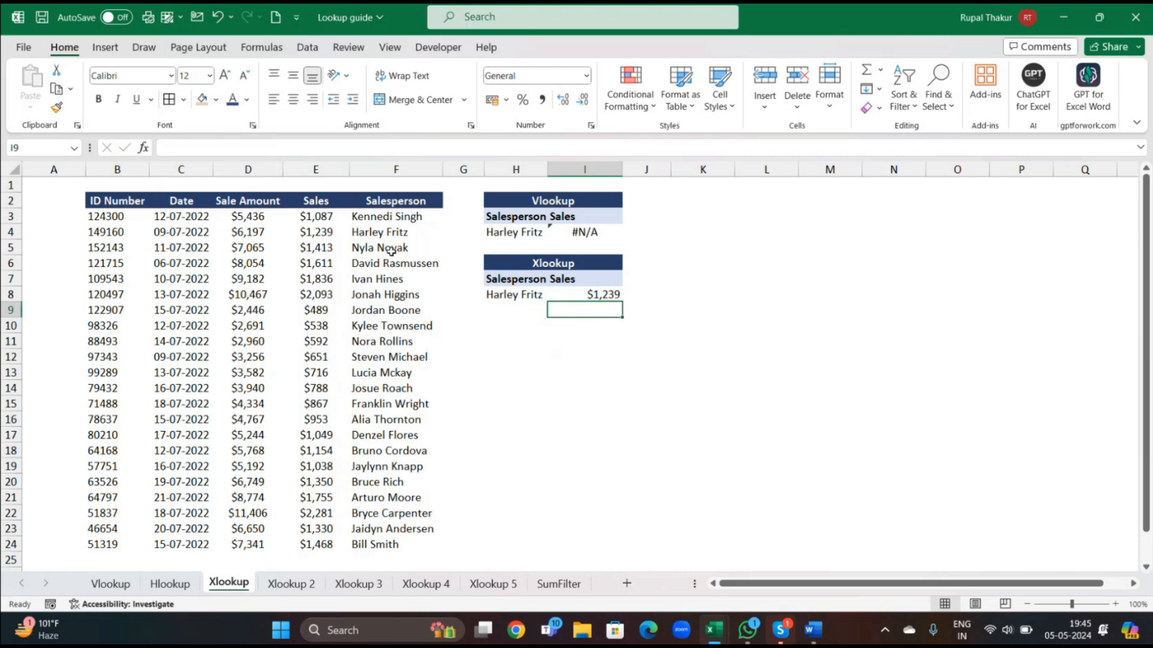
left_click(312, 234)
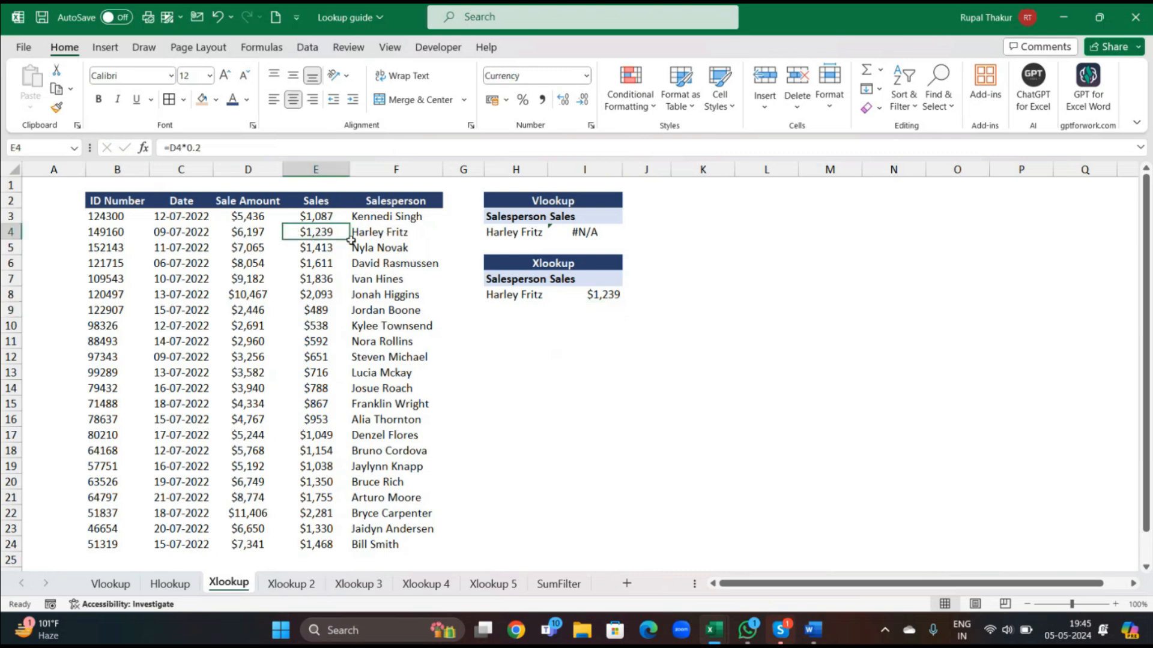
left_click(592, 386)
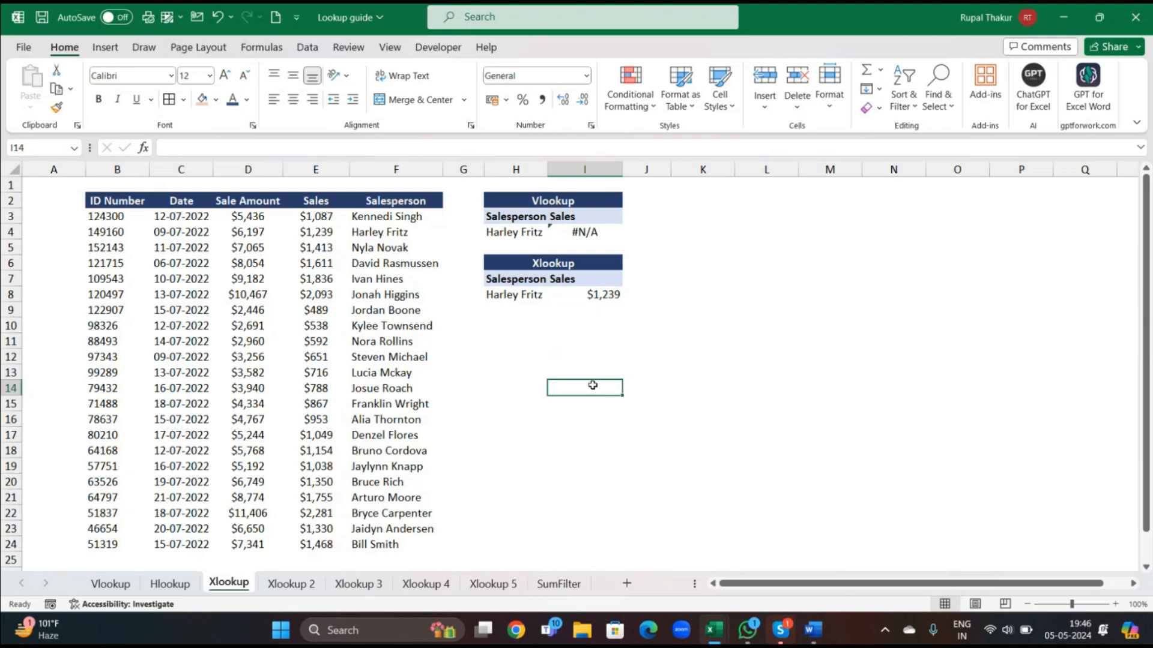
Step: Switch to the Xlookup 2 sheet and replace the lookup name in H8 with a name missing from the Salesperson list
left_click(304, 586)
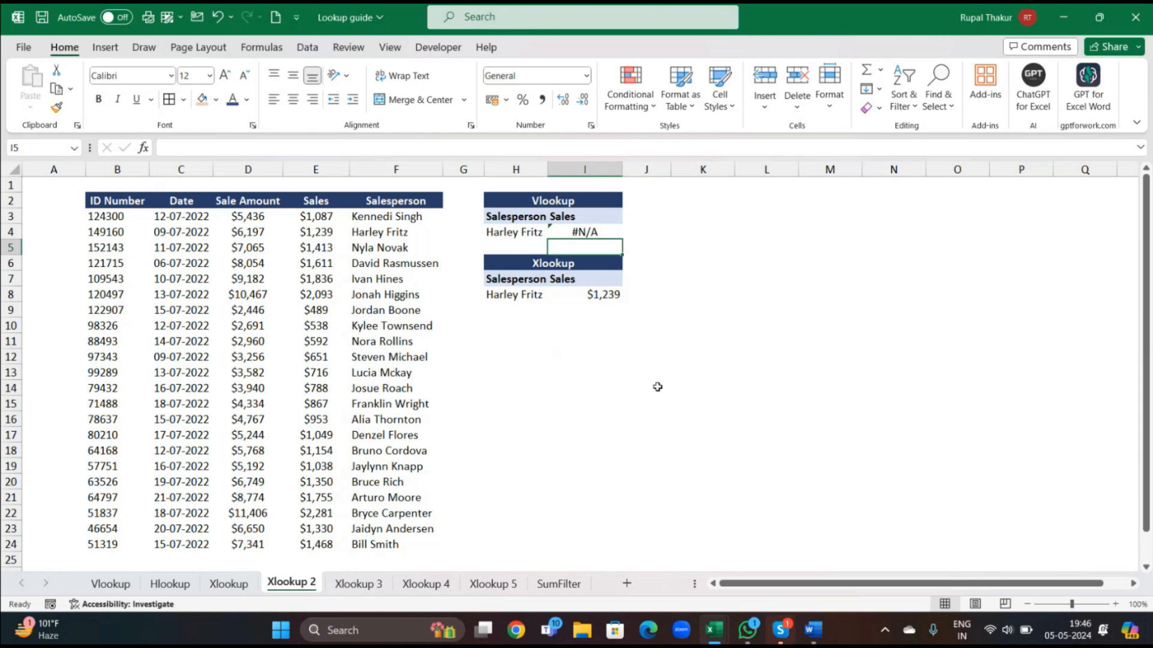
left_click(527, 294)
key("BackSpace")
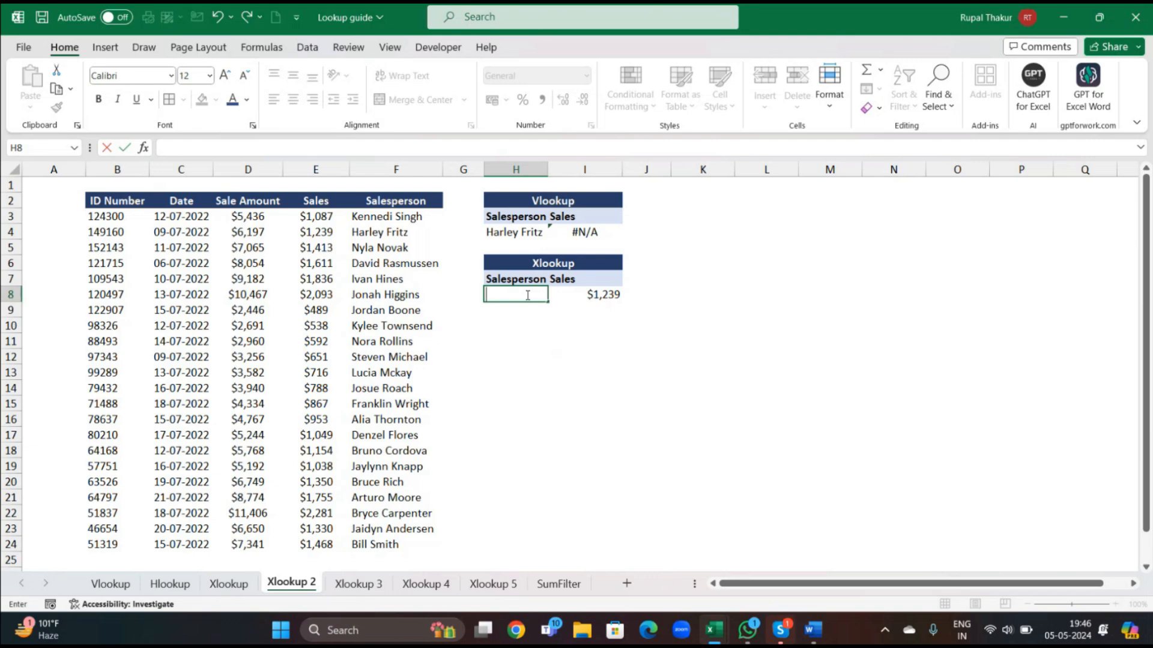
type("Ritu")
key("Return")
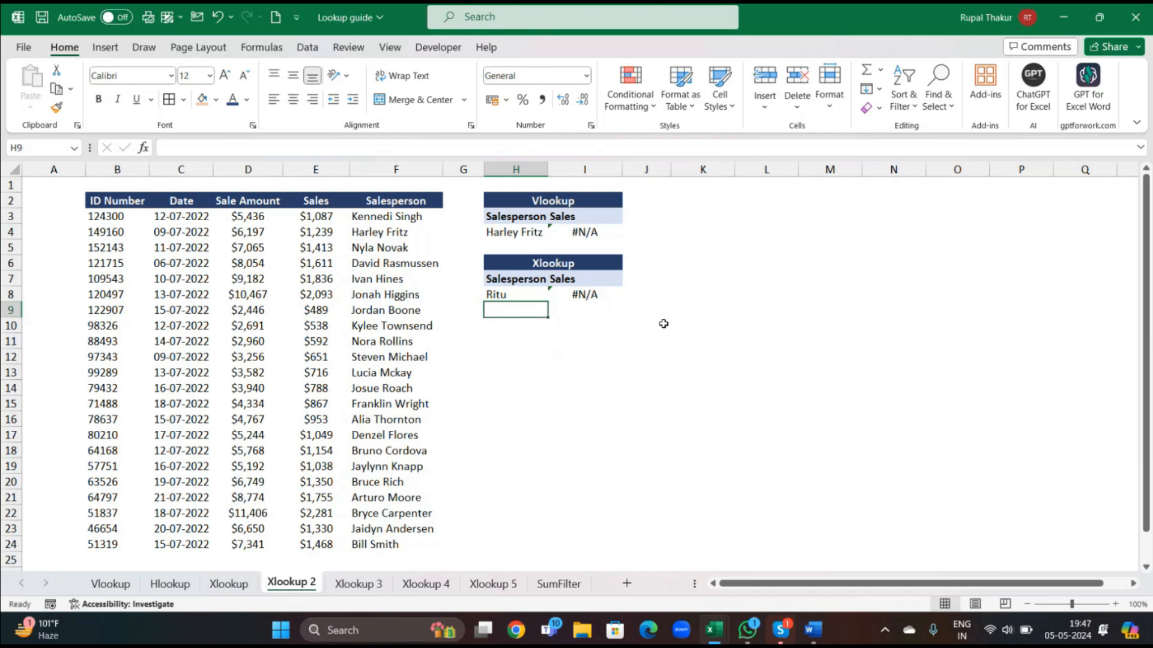
Step: Inspect the arguments of the VLOOKUP formula in I4 and the XLOOKUP formula in I8 without changing them
double_click(596, 233)
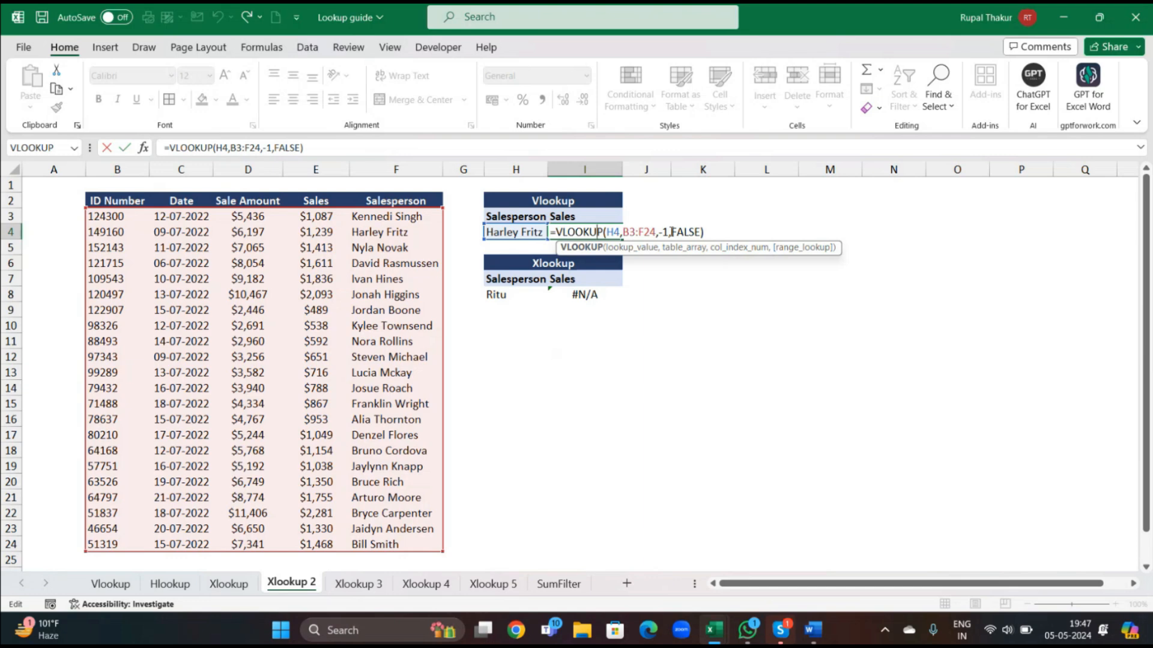
left_click(669, 231)
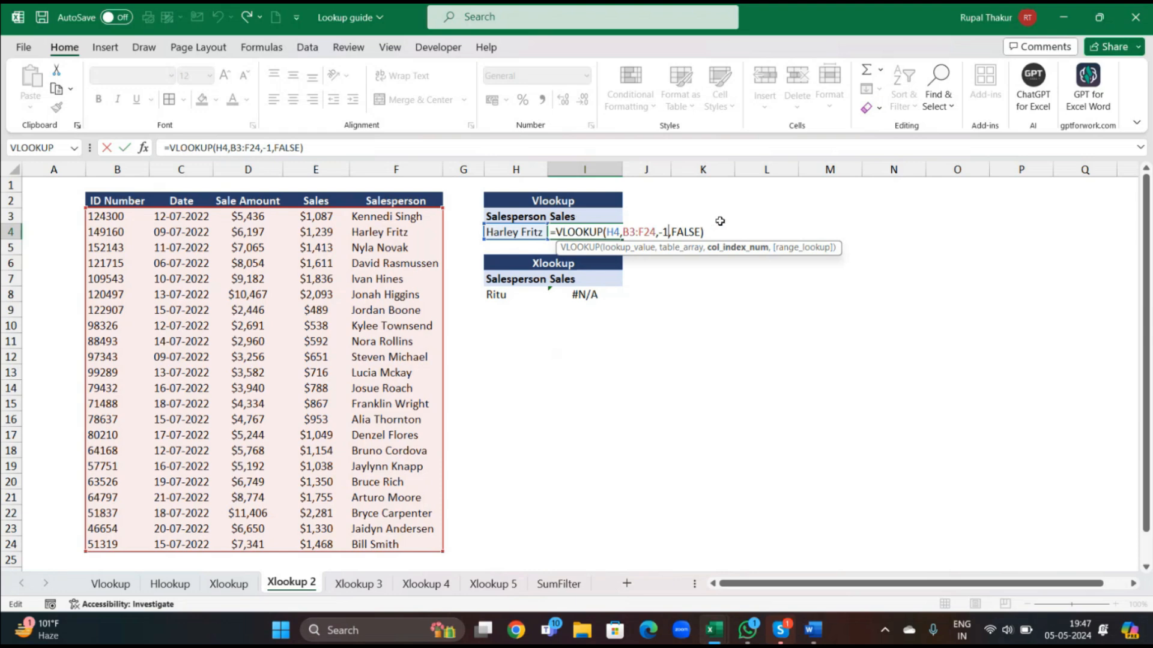
key("Return")
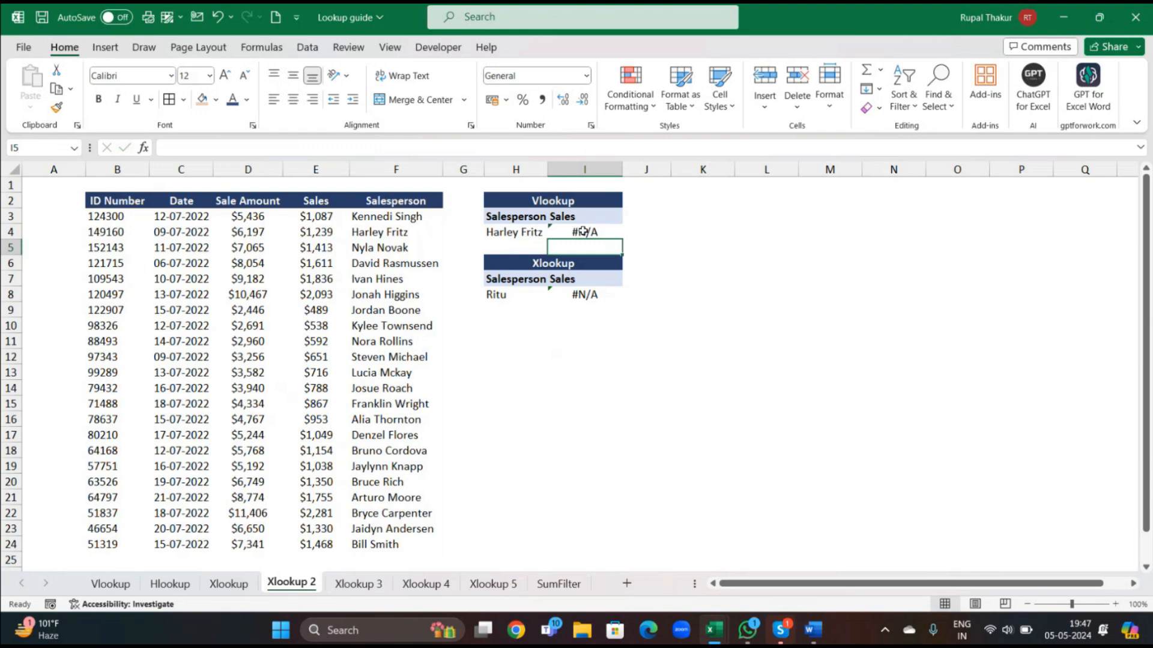
double_click(585, 295)
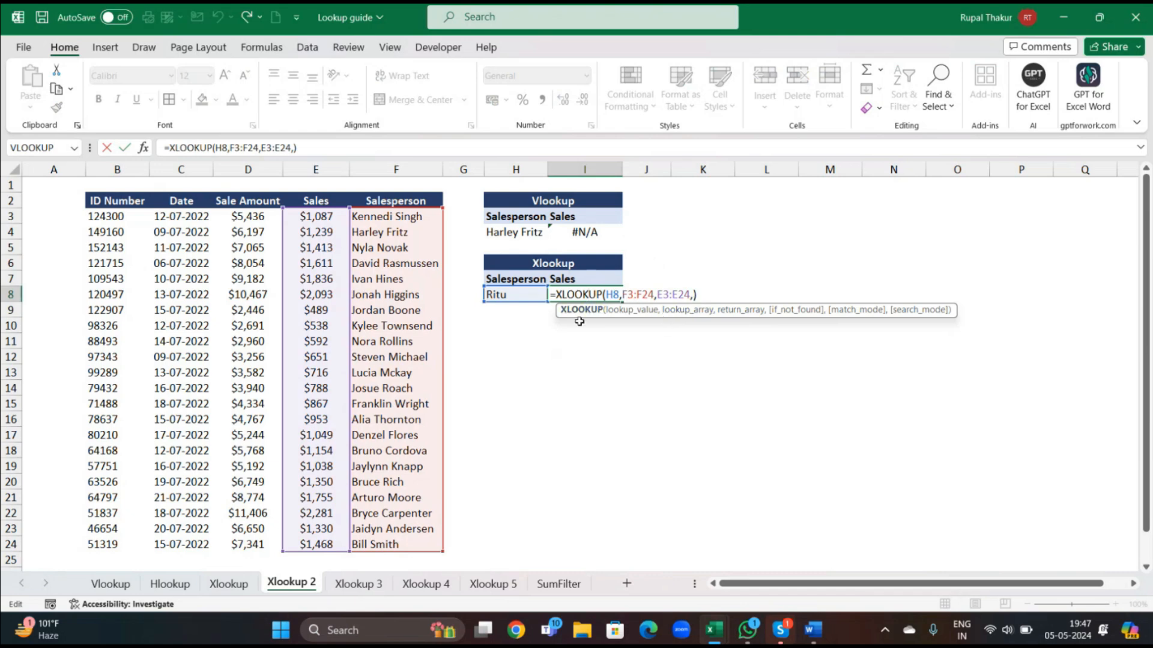
key("Return")
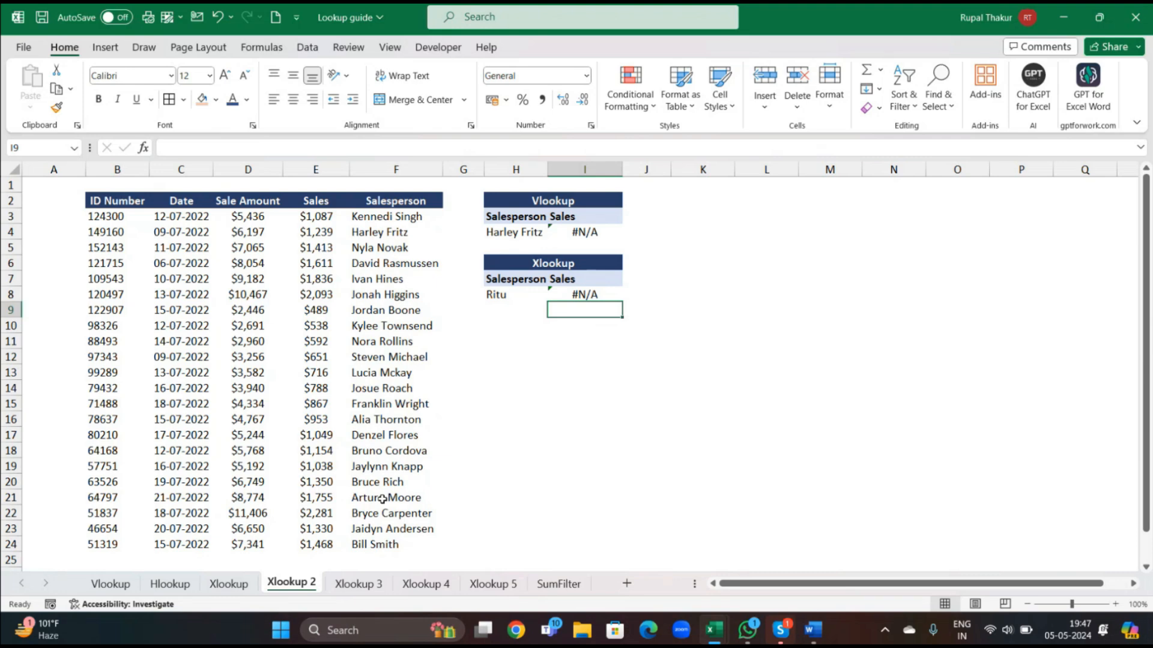
Step: Add "Opps Wrong Value" as the if_not_found argument of the XLOOKUP formula in I8
left_click(612, 290)
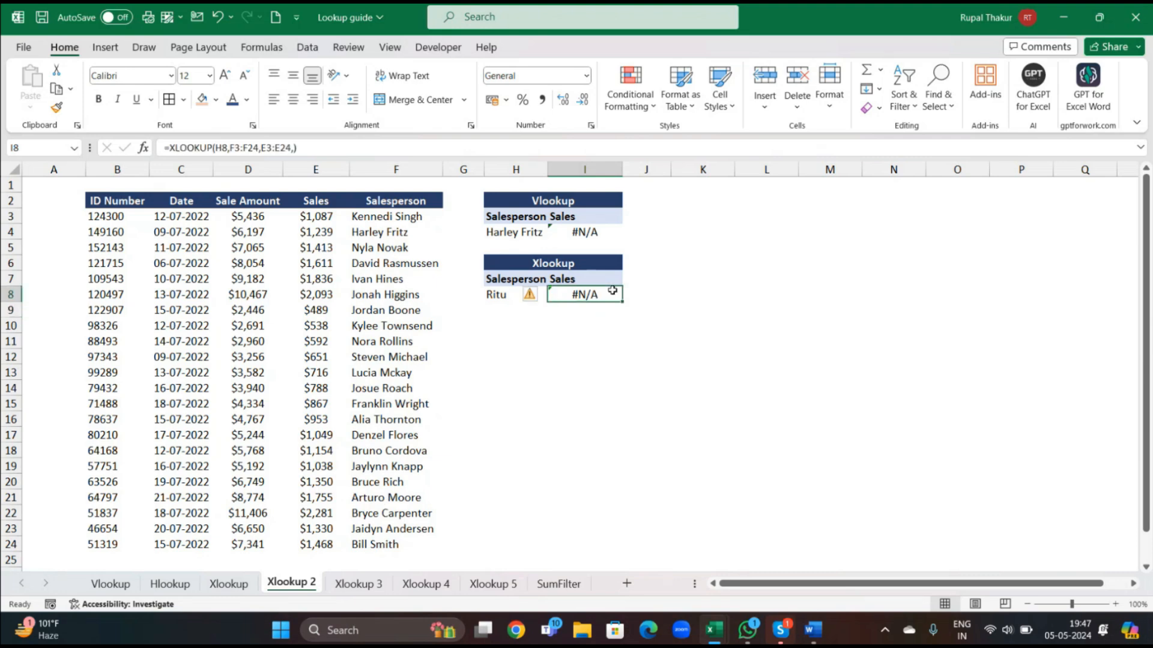
double_click(612, 291)
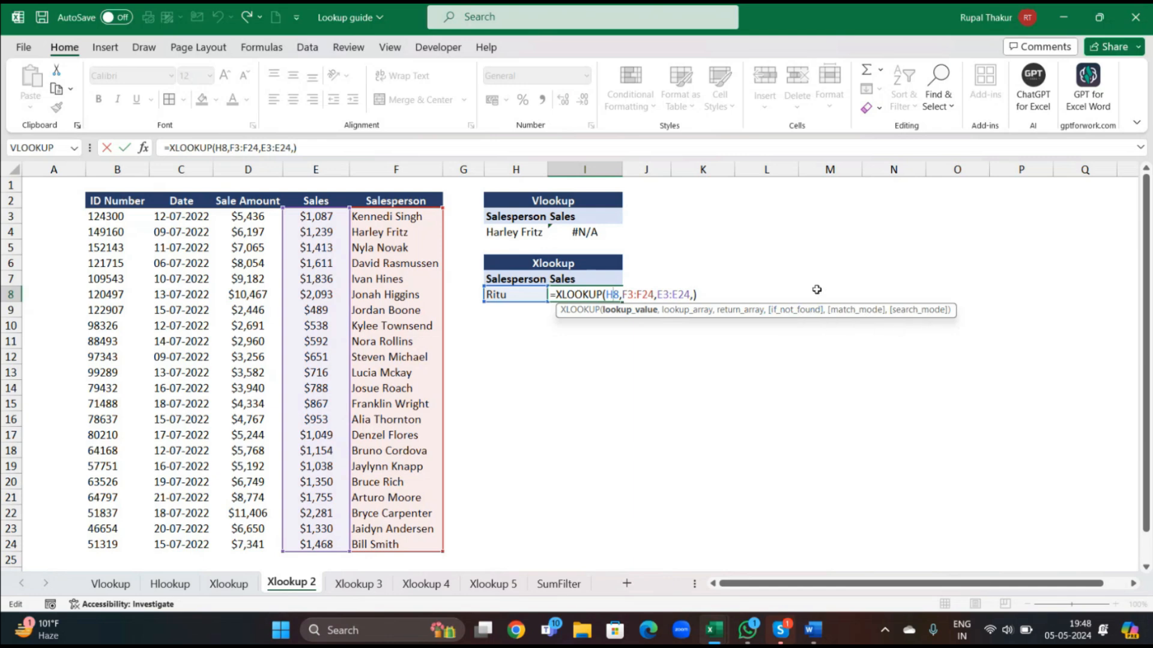
left_click(694, 294)
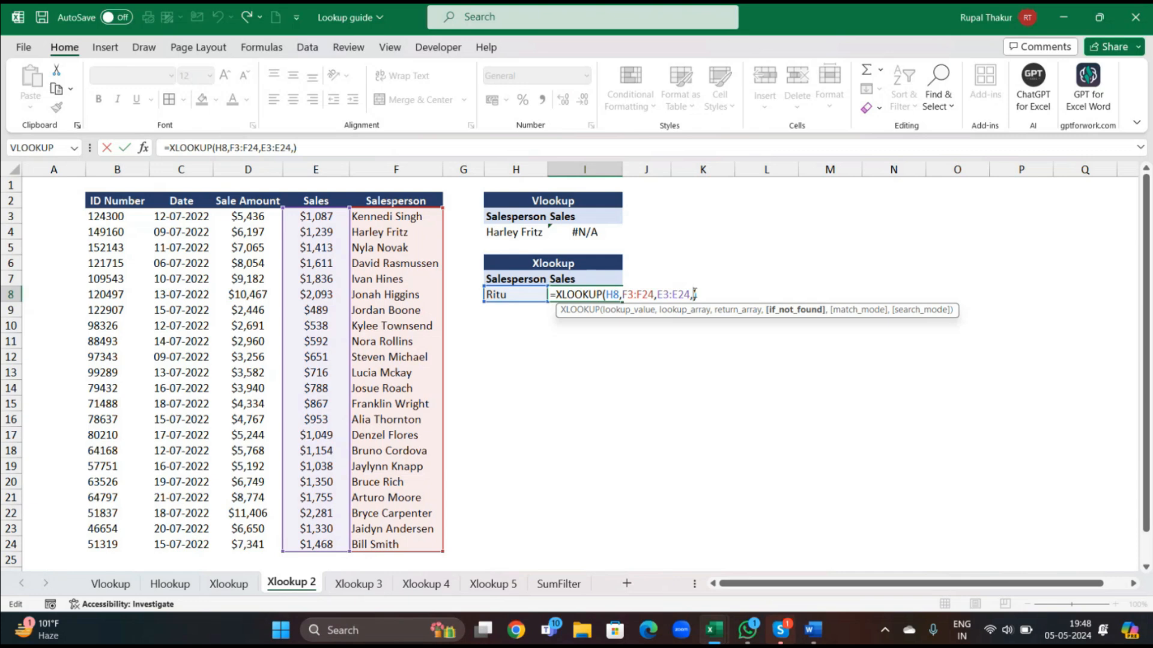
type("\"")
type("Opps ")
type("Wrong")
type(" Val")
type("ue")
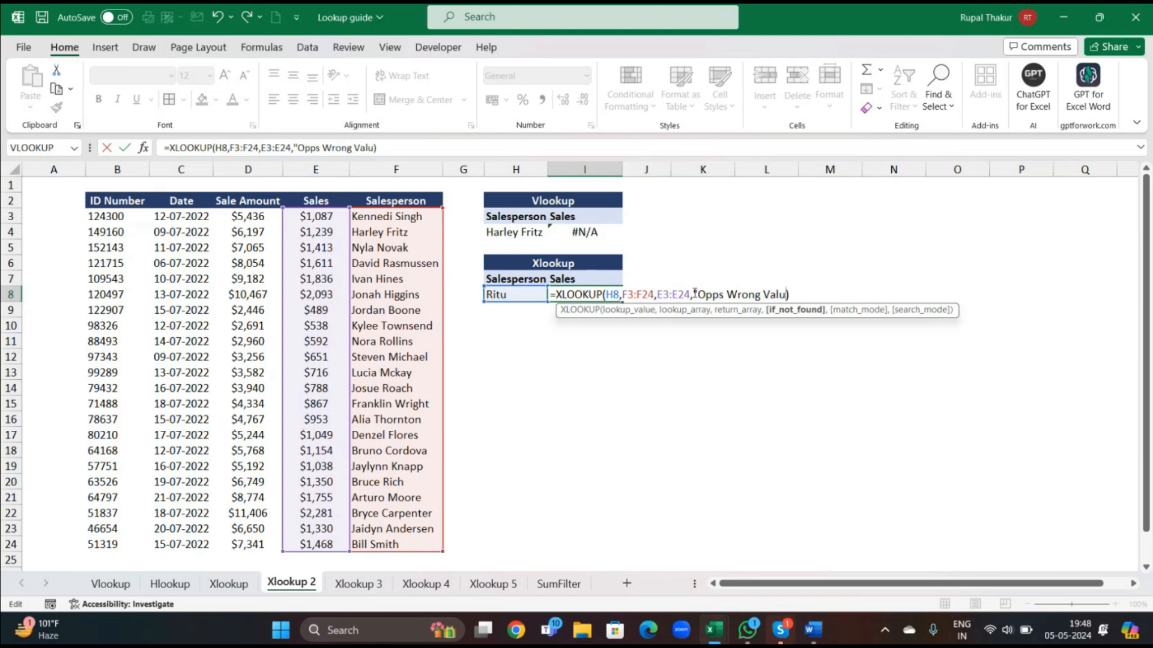
type("\"")
key("Return")
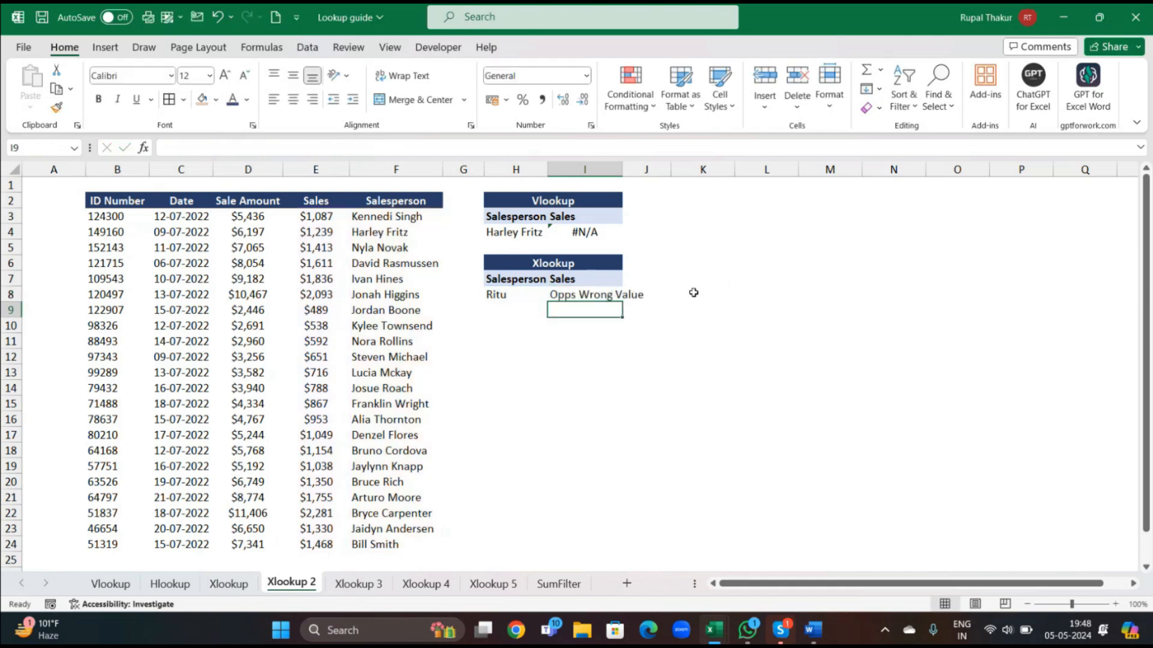
Step: Replace the if_not_found text in the I8 XLOOKUP formula with "Not in the list"
left_click(578, 295)
double_click(579, 294)
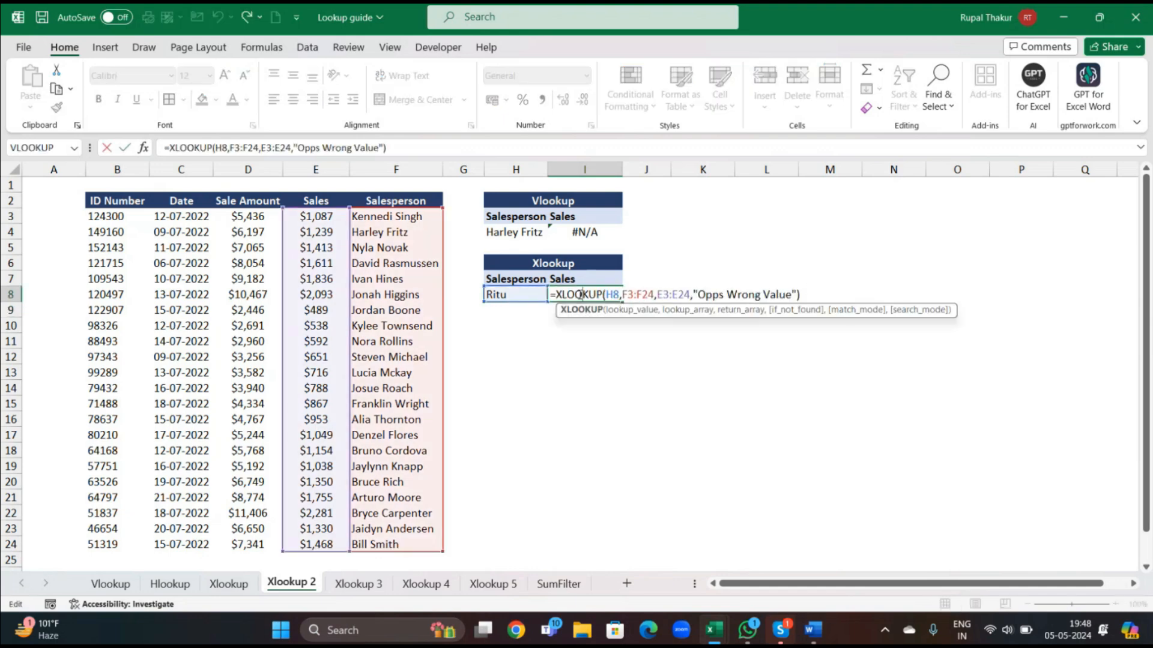
left_click(795, 294)
key("BackSpace")
key("BackSpace")
key("BackSpace")
key("BackSpace")
key("BackSpace")
key("BackSpace")
key("BackSpace")
key("BackSpace")
key("BackSpace")
key("BackSpace")
key("BackSpace")
key("BackSpace")
key("BackSpace")
key("BackSpace")
key("BackSpace")
key("BackSpace")
type("Not ")
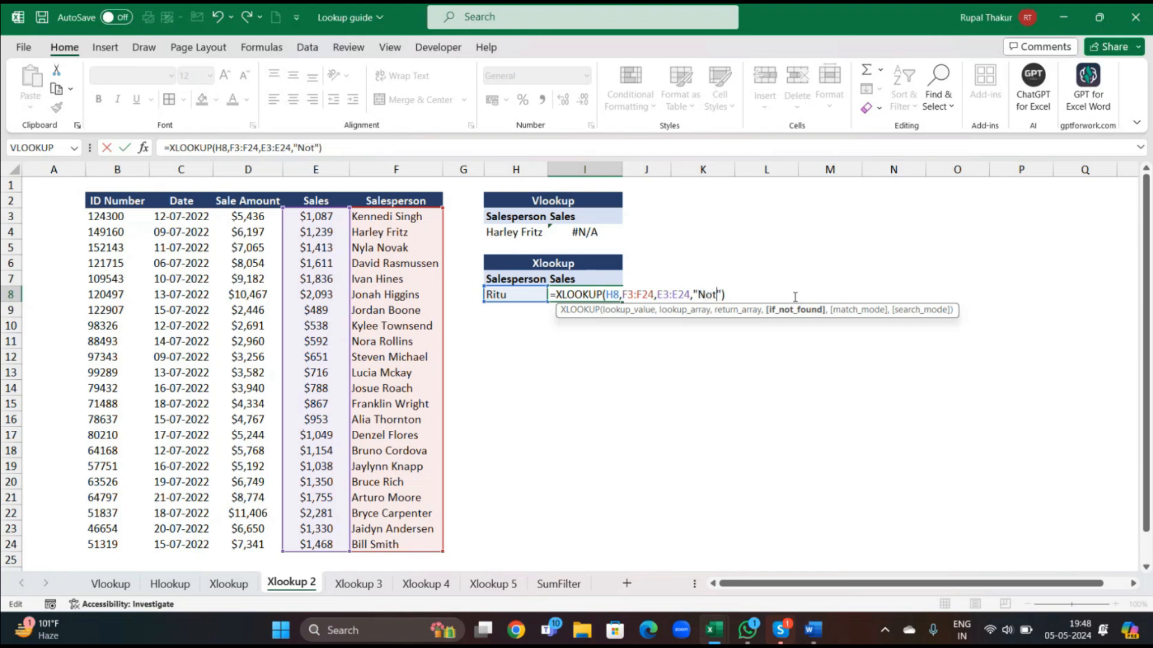
type("in the list")
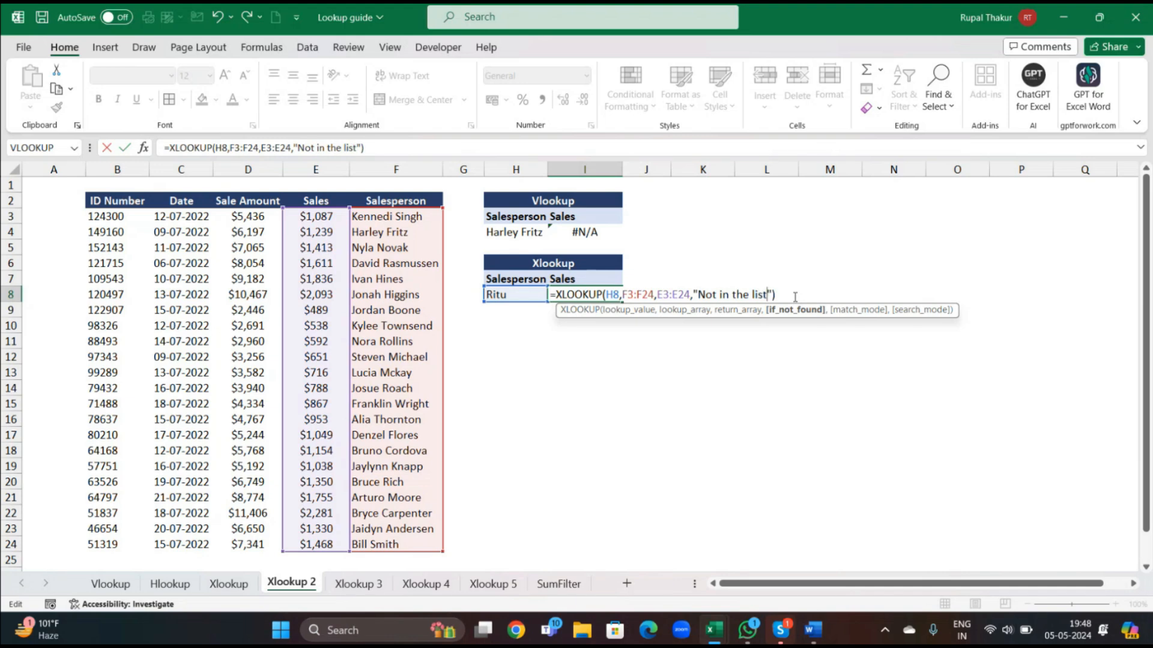
key("Return")
Step: Test the XLOOKUP by entering the salesperson name from row 7 in H8, followed by a name missing from the list
left_click(506, 297)
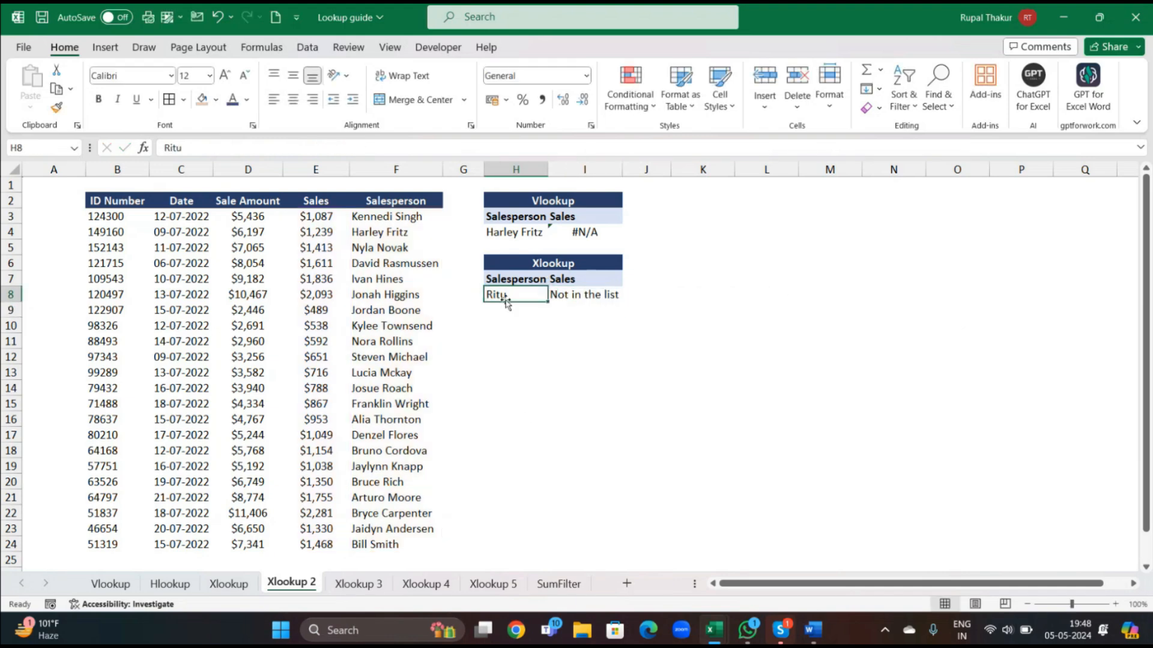
key("BackSpace")
type("Ivan Hines")
key("Return")
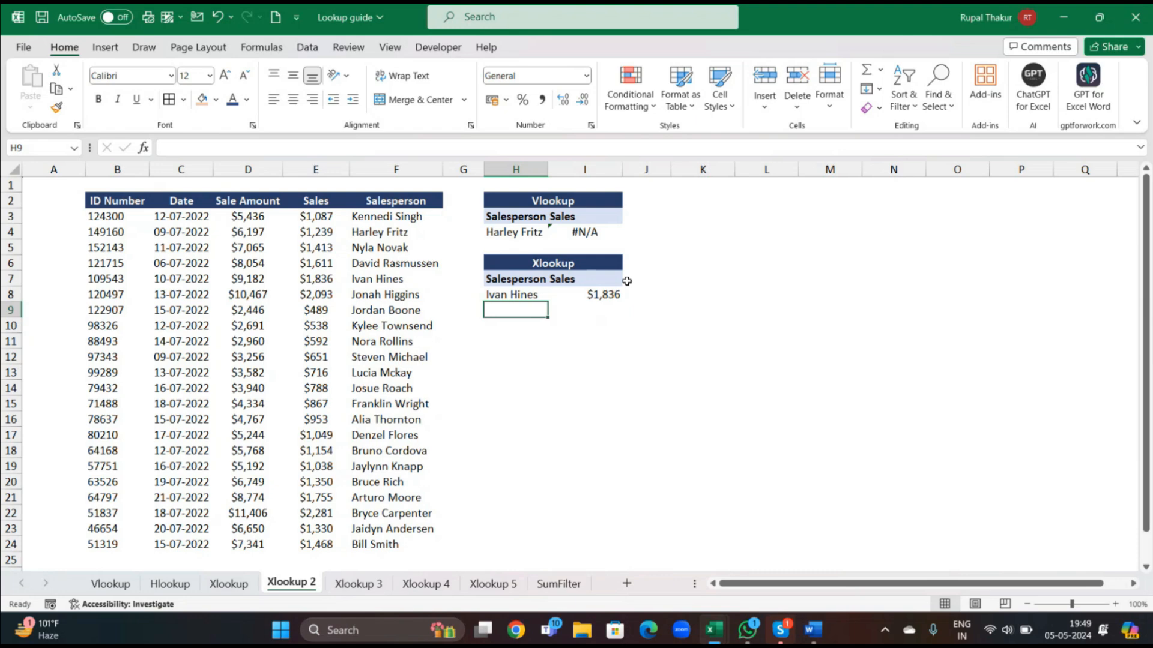
left_click(534, 296)
key("BackSpace")
type("Ravi")
key("Return")
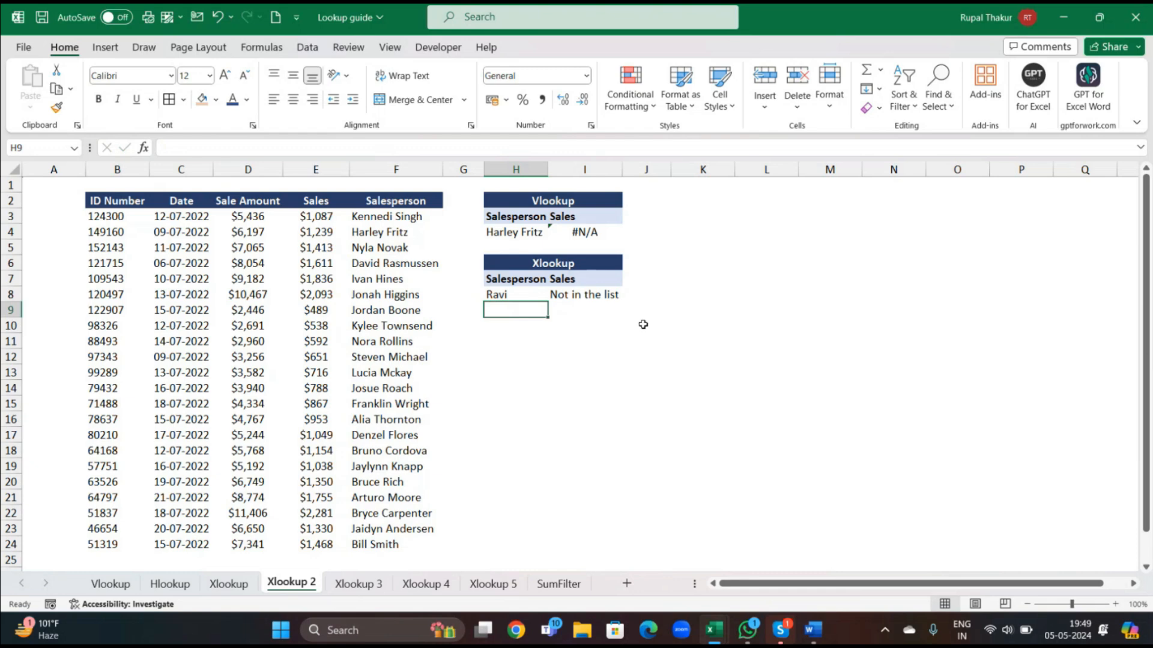
Step: On the Xlookup 3 sheet, start an XLOOKUP in I3 with lookup value H3 and lookup array B3:B24
left_click(359, 583)
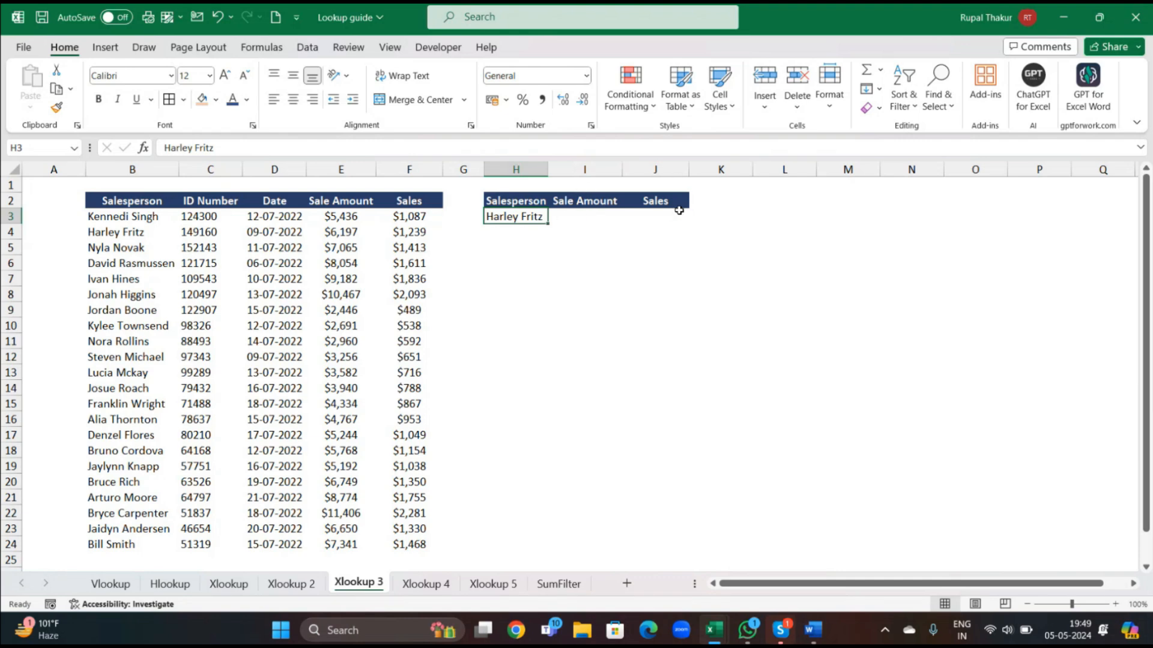
left_click(569, 219)
type("=")
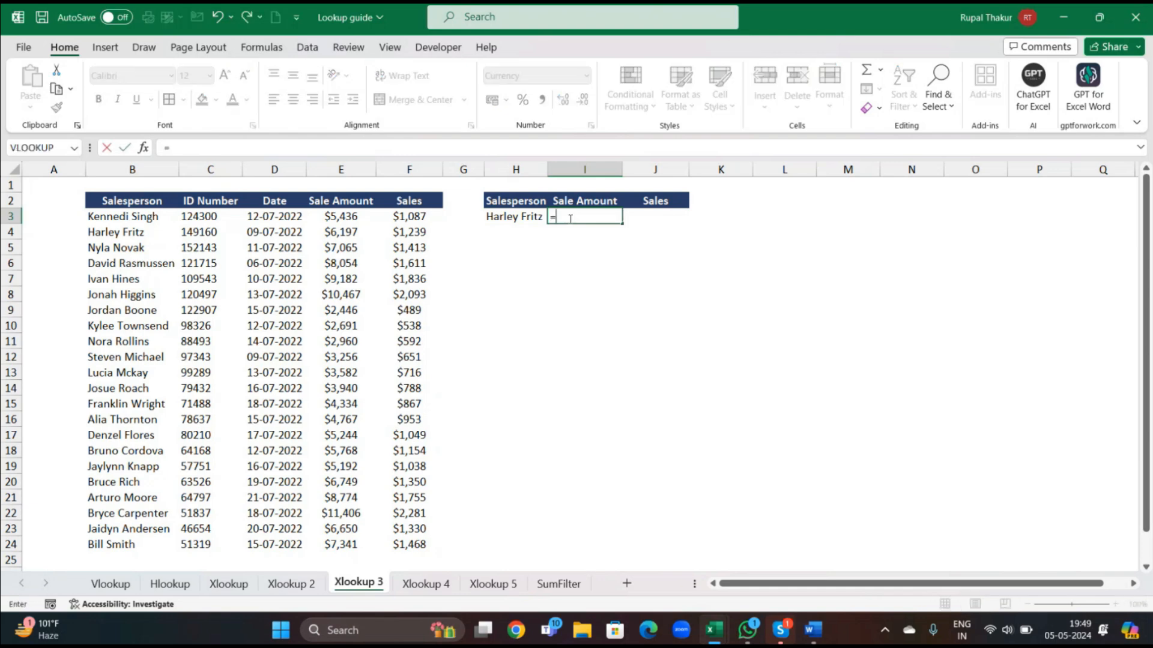
type("xlo")
key("Tab")
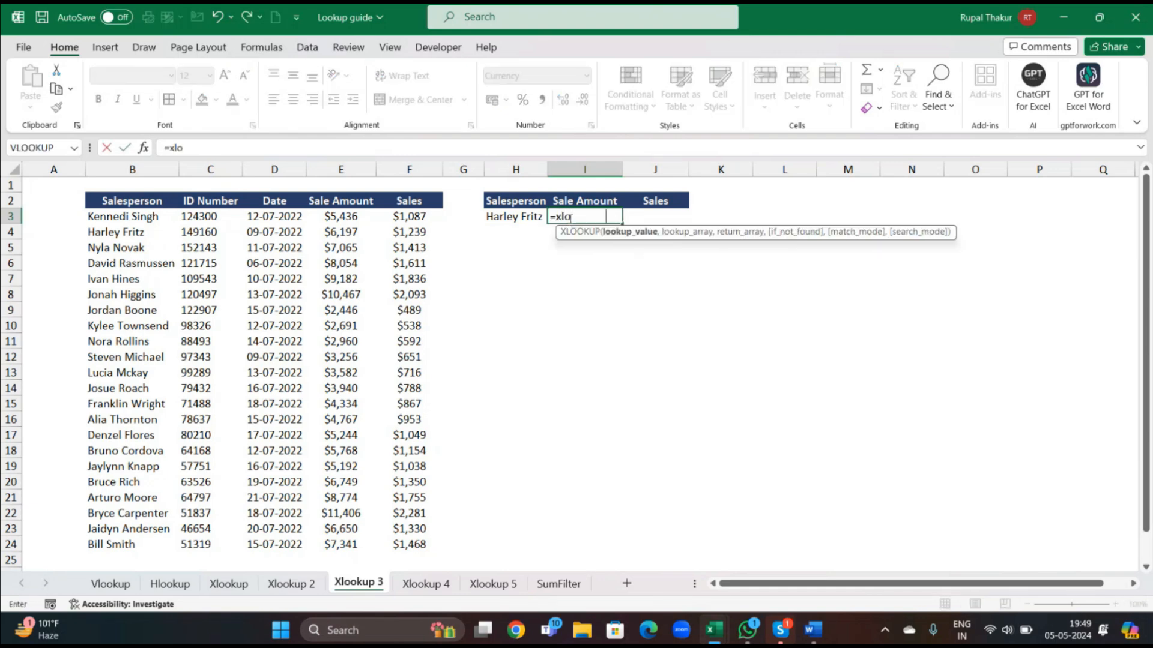
left_click(517, 214)
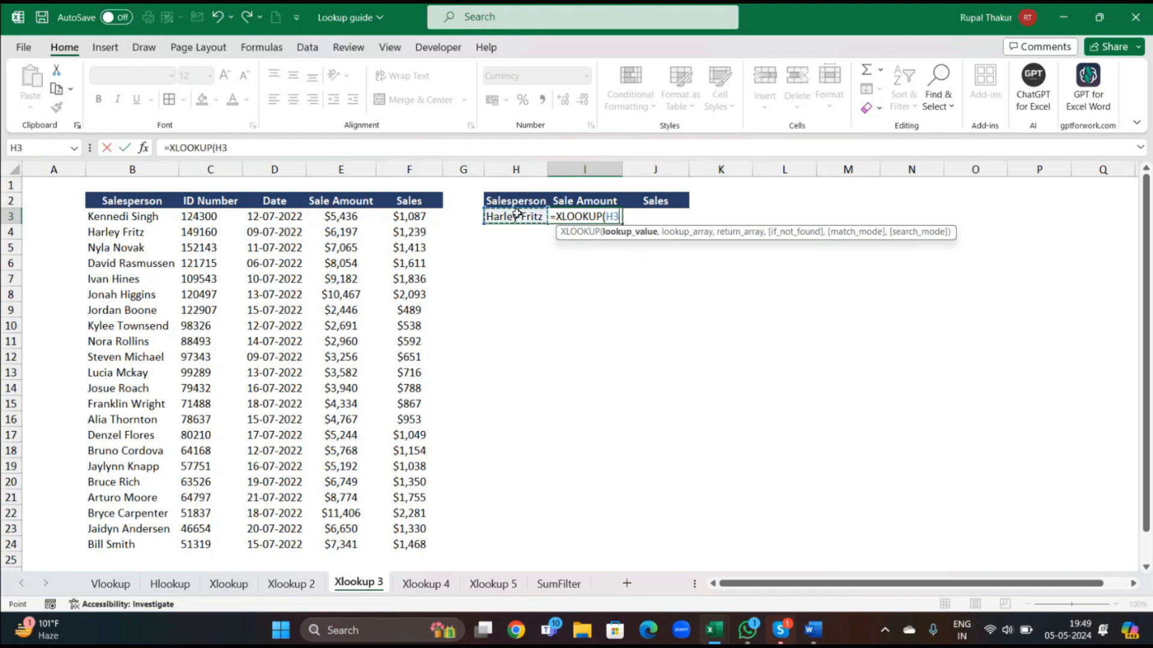
type(",")
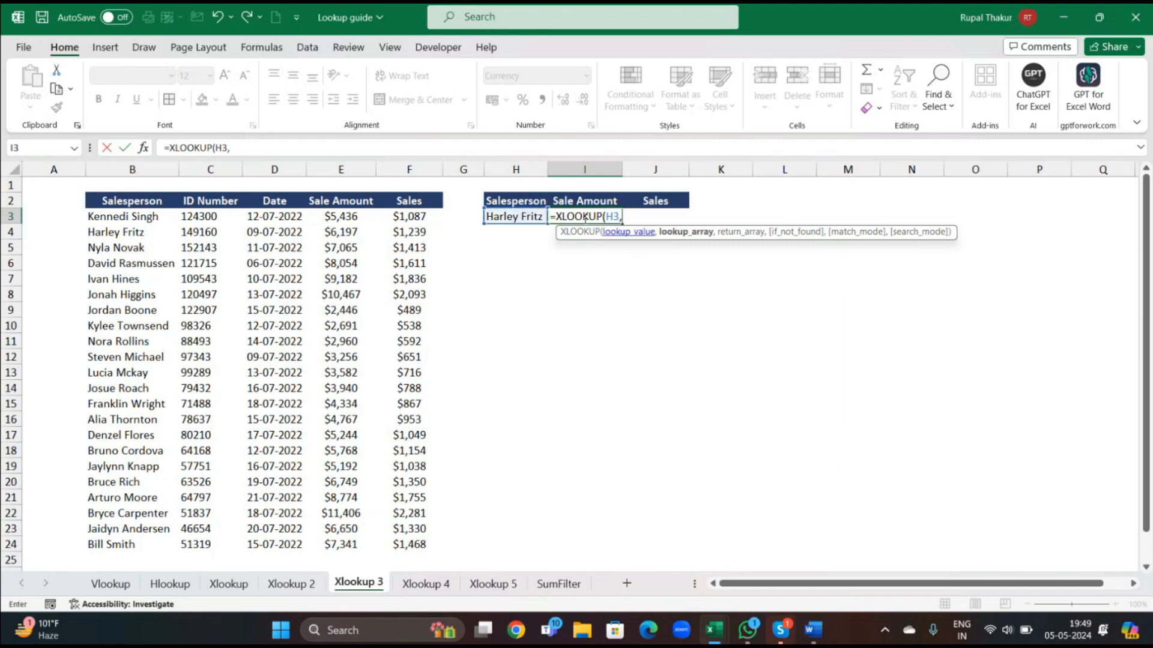
left_click(93, 217)
key("ctrl+shift+Down")
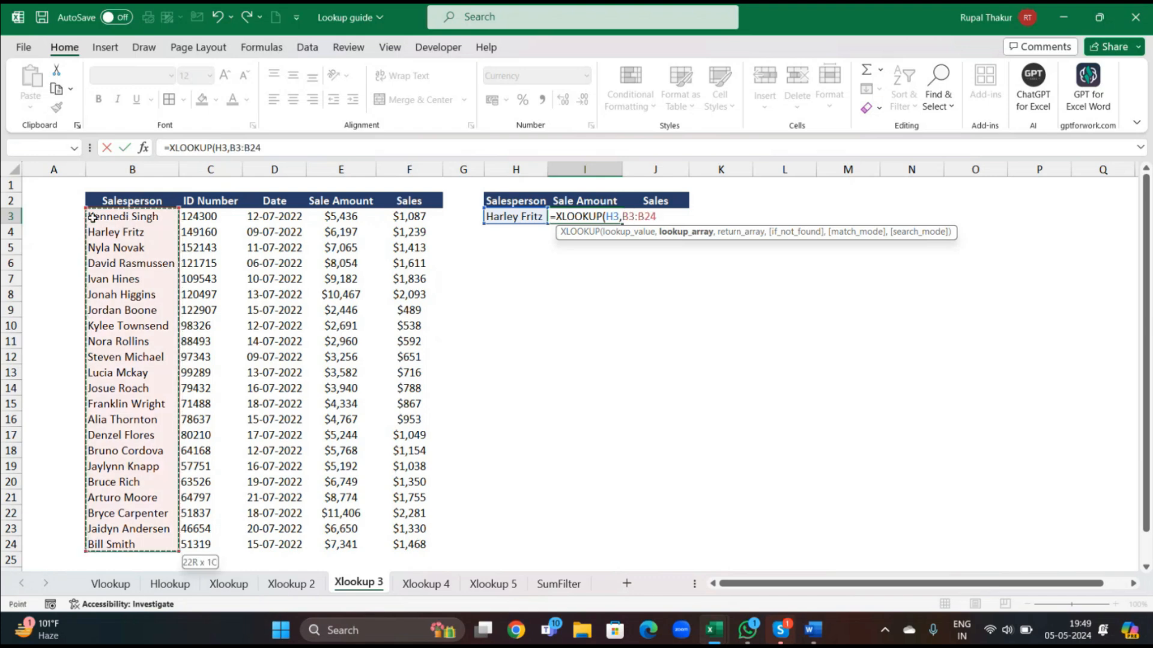
type(",")
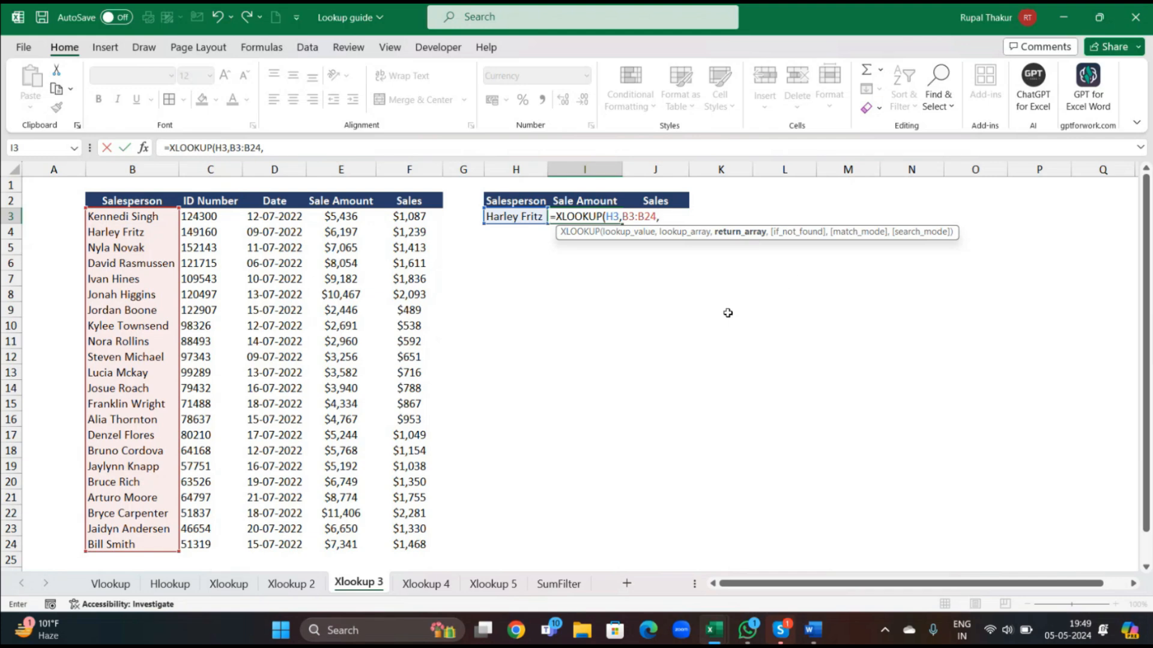
Step: Finish the XLOOKUP in I3 with return array E3:F24 and "Not in the list" as the if_not_found text
left_click_drag(318, 216, 401, 543)
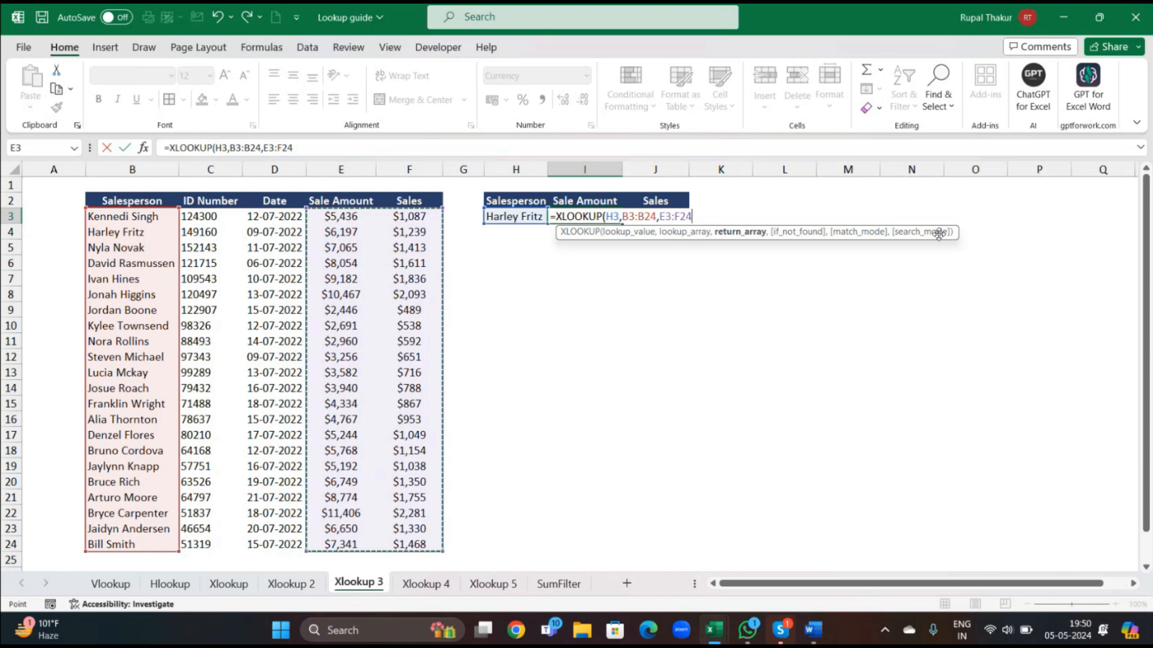
type(",")
type("\"Not in the list")
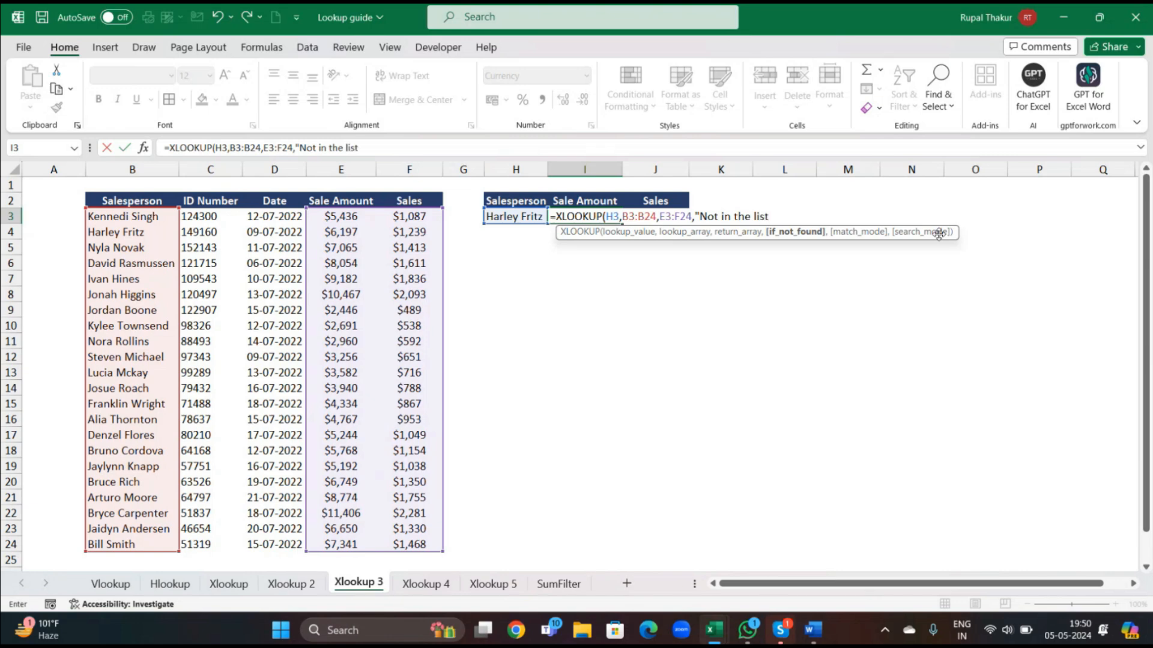
type("\")")
key("Return")
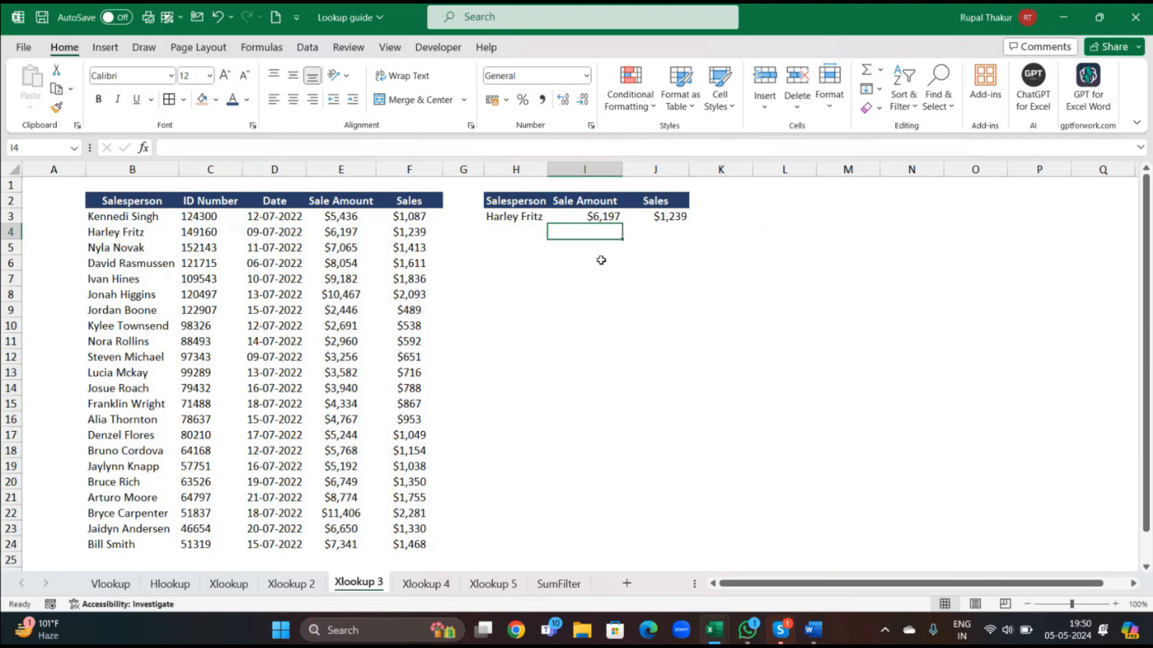
Step: Enter the note "Spilled formula" in cell I8
left_click(553, 292)
type("Spilled formula")
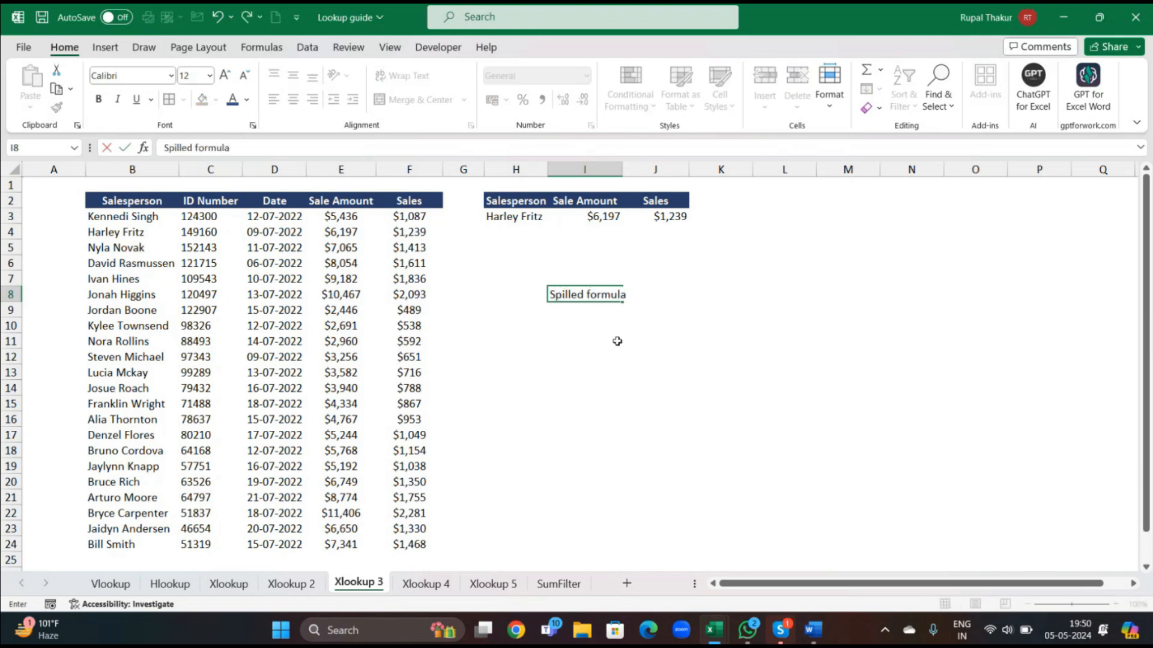
left_click(628, 354)
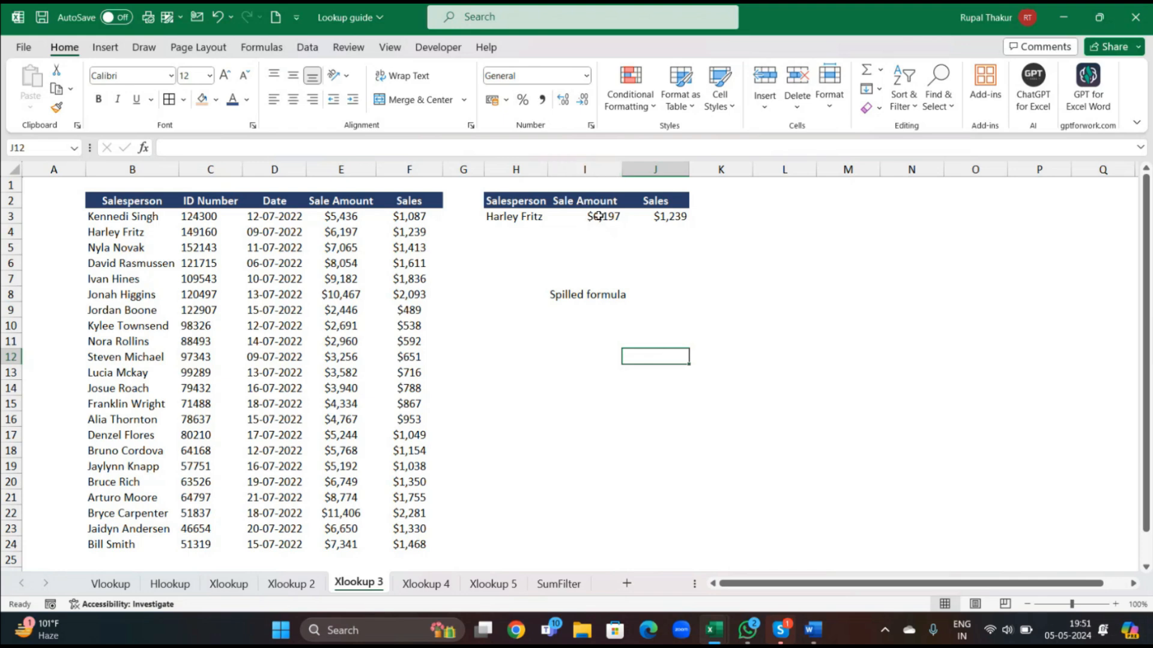
Step: On the Xlookup 4 sheet, enter the note "Match mode" in I11 and select the Sale Amount cell I3
left_click(422, 591)
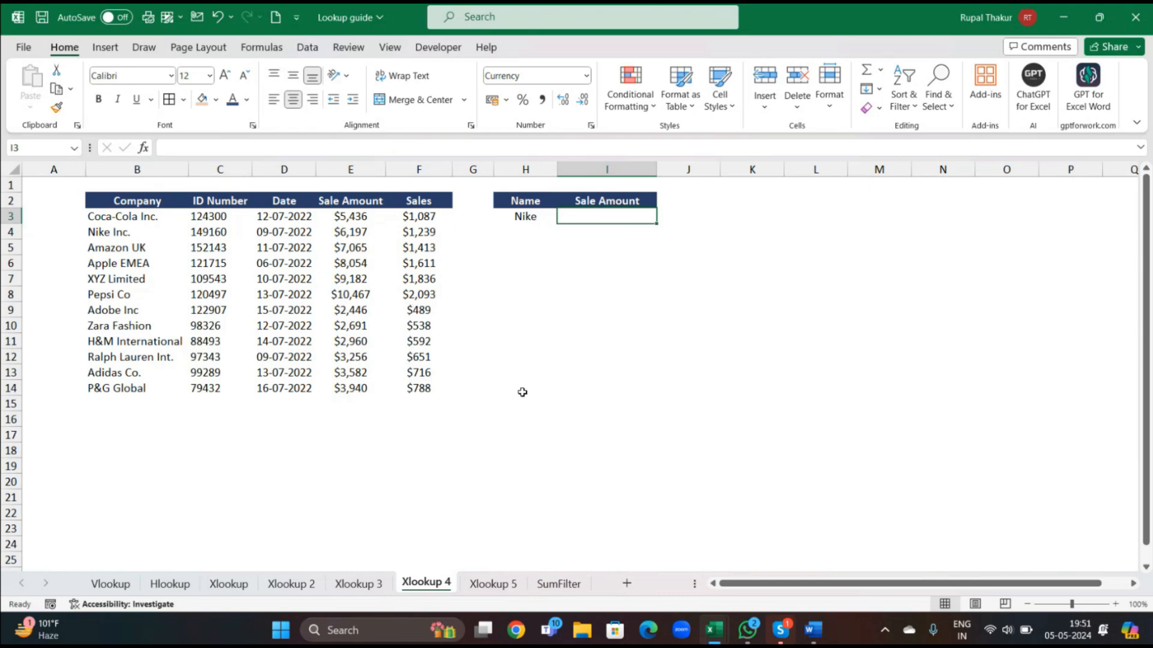
left_click(578, 339)
type("M")
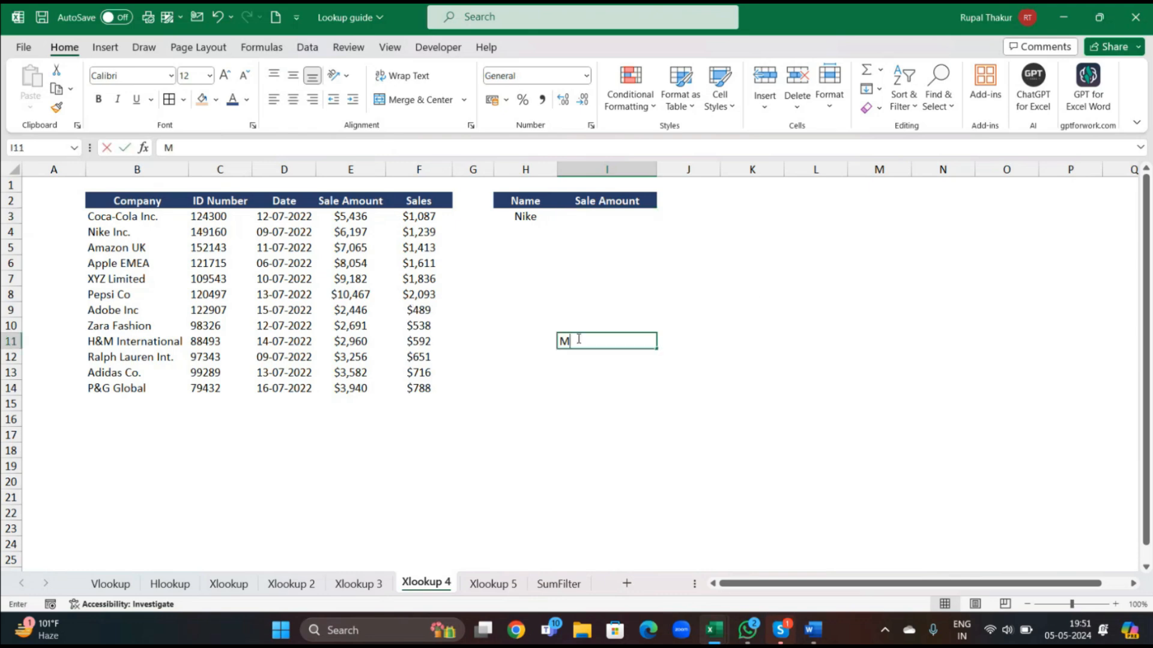
type("atch")
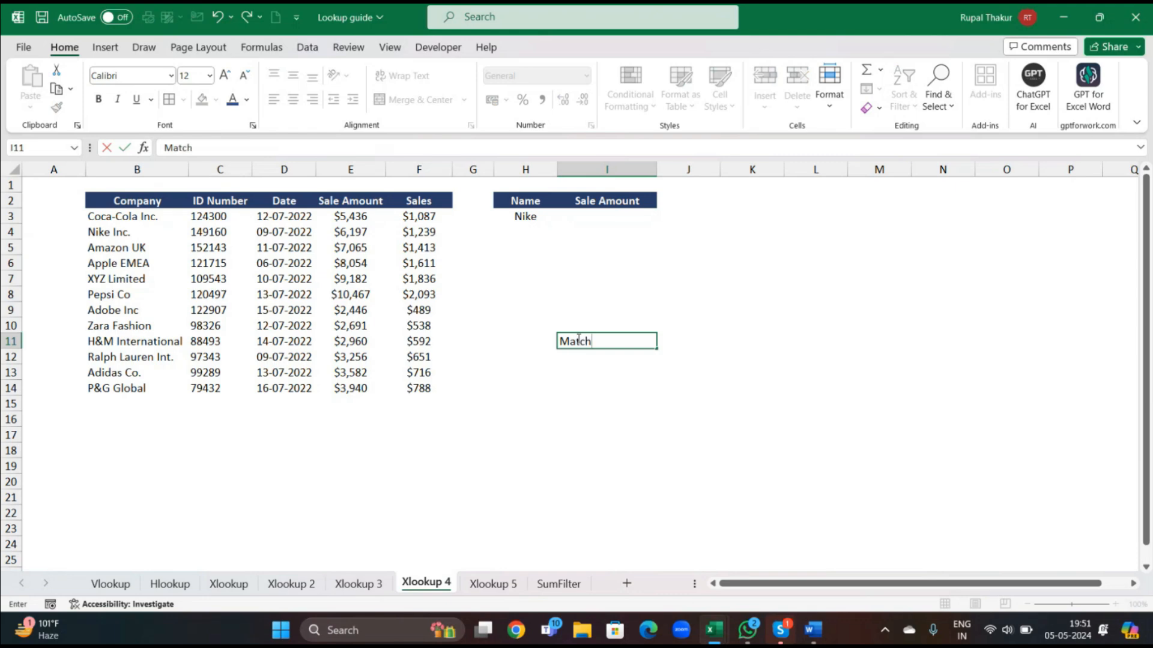
type(" mode")
key("Return")
left_click(591, 217)
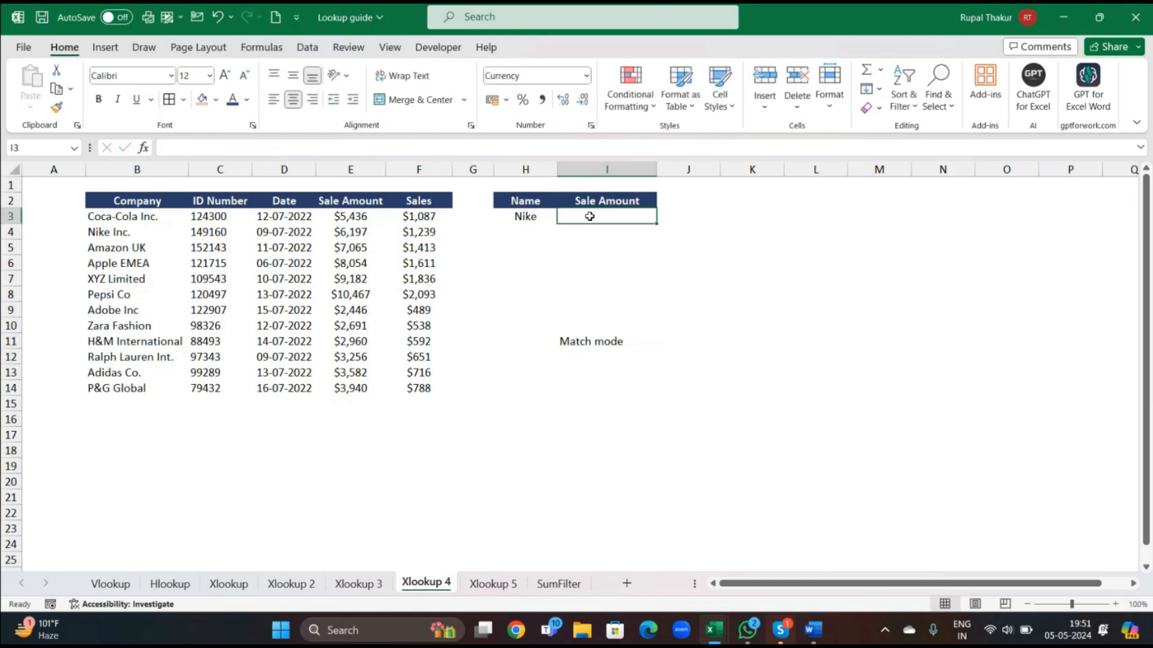
Step: Enter an XLOOKUP in I3 with lookup value H3, lookup array B3:B14 and return array E3:E14
type("=xloo")
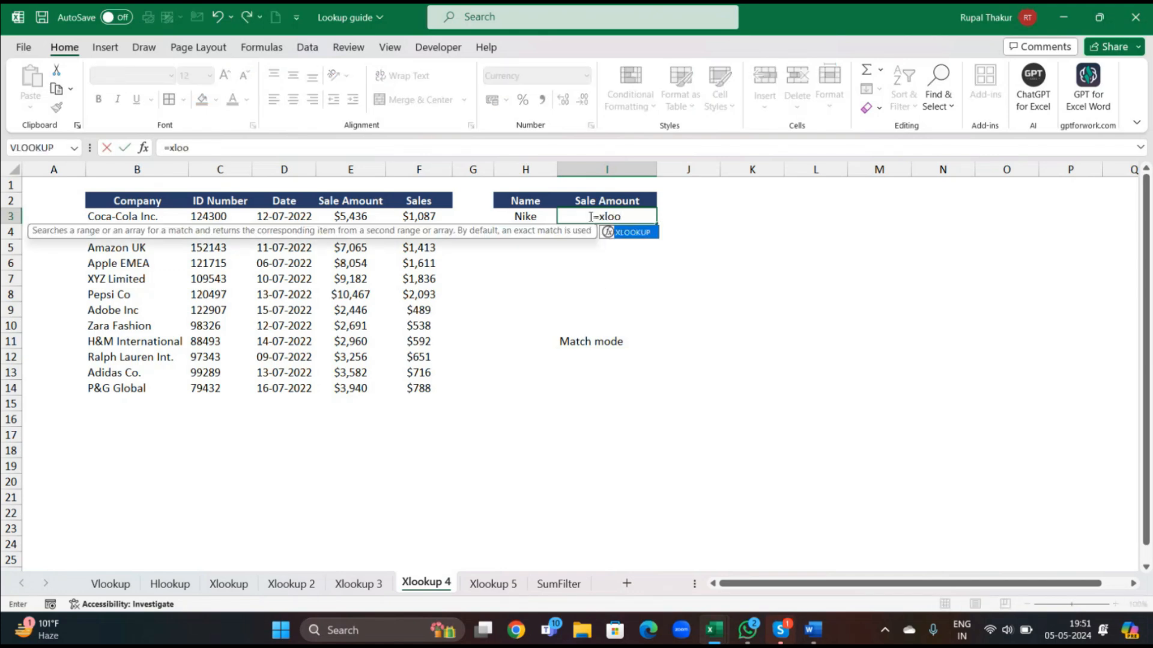
key("Tab")
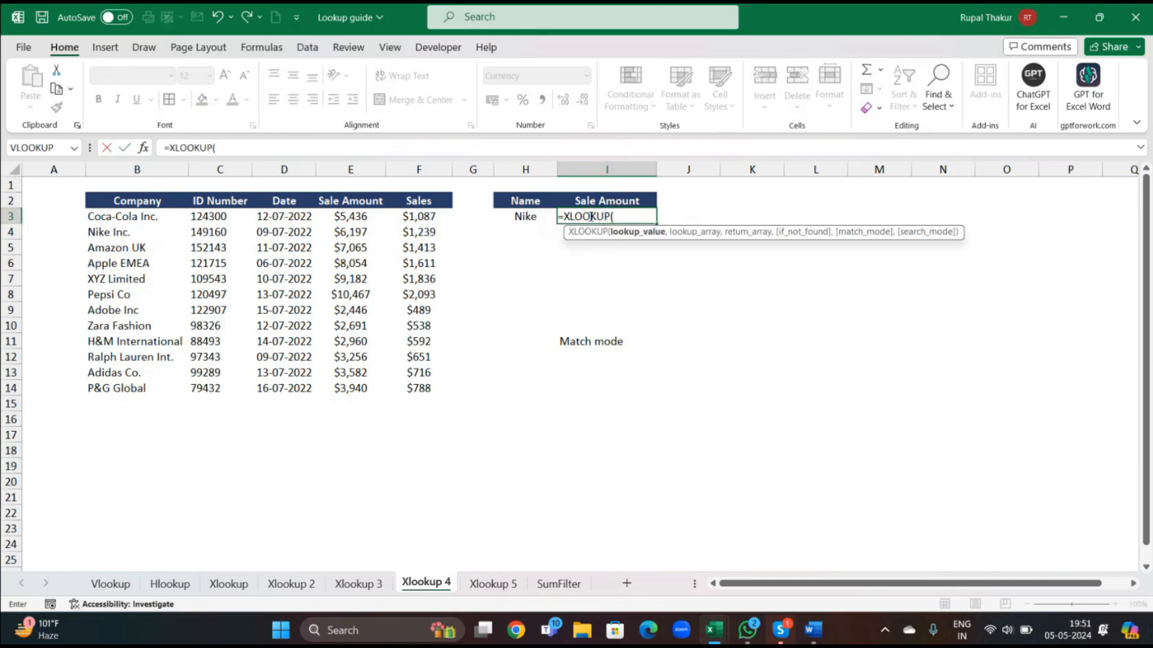
left_click(520, 217)
type(",")
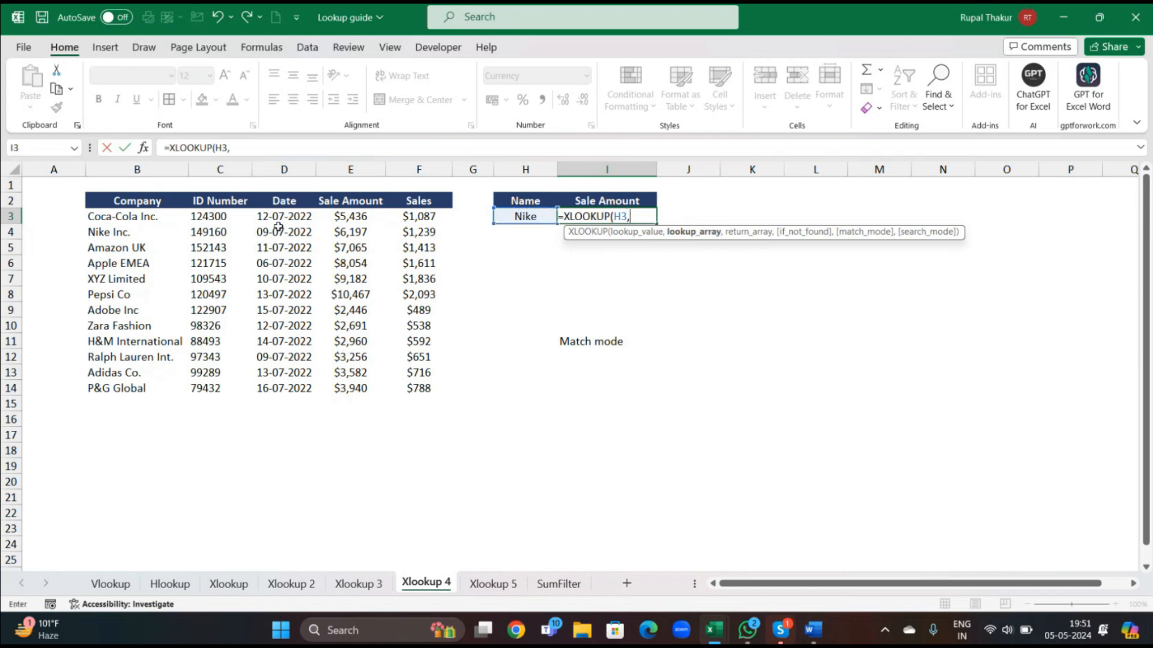
left_click(125, 219)
left_click_drag(122, 231, 134, 389)
type(",")
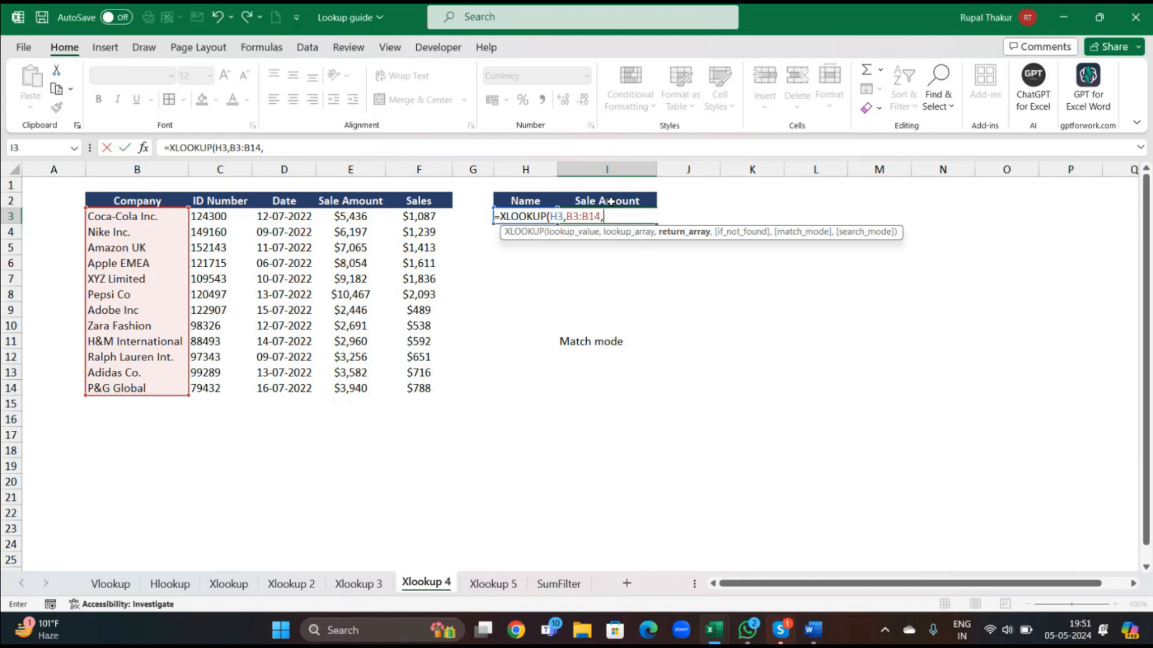
left_click(340, 216)
left_click_drag(340, 216, 342, 387)
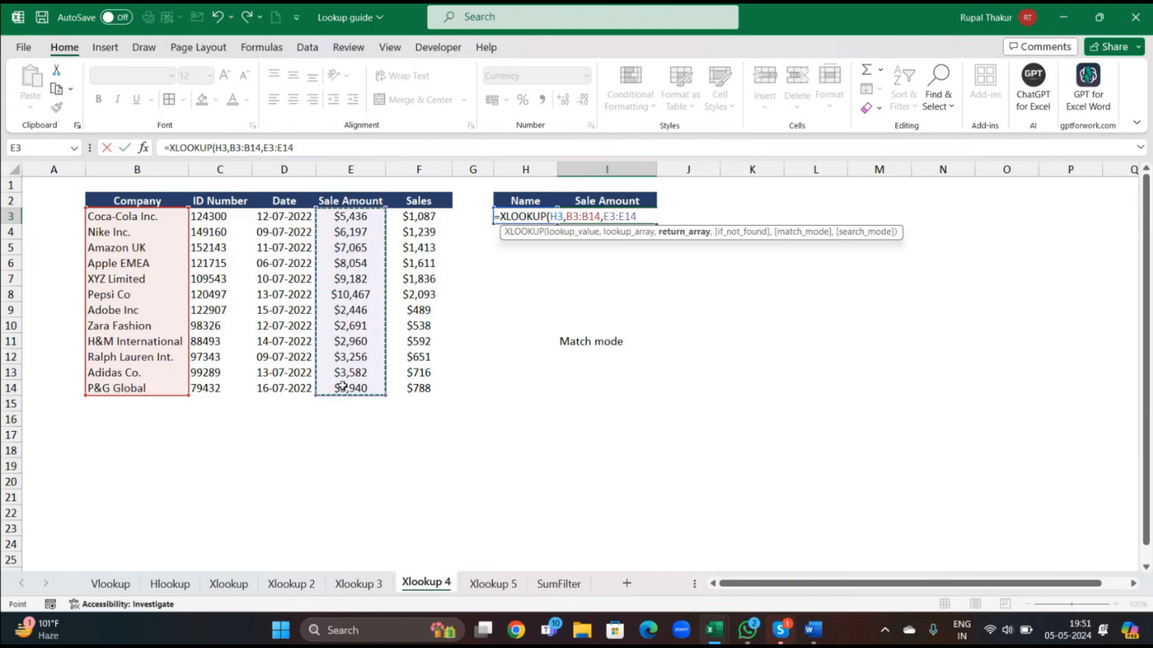
type(")")
key("Return")
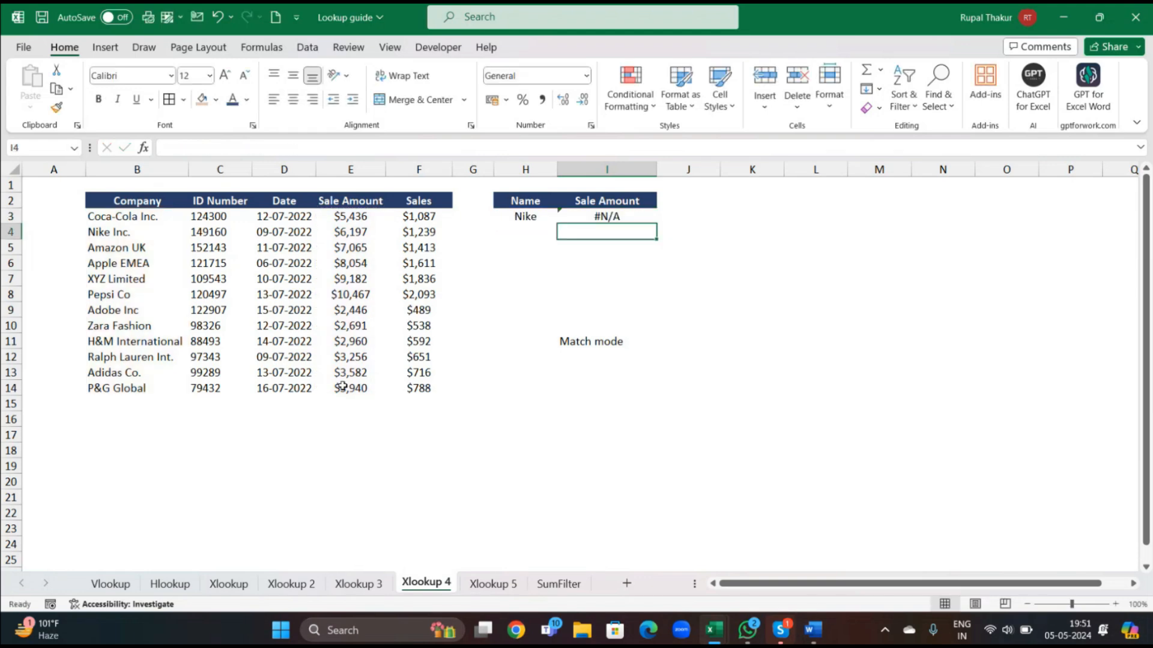
Step: Review the XLOOKUP formula in I3 and compare the lookup name with the company entry in B4
double_click(611, 217)
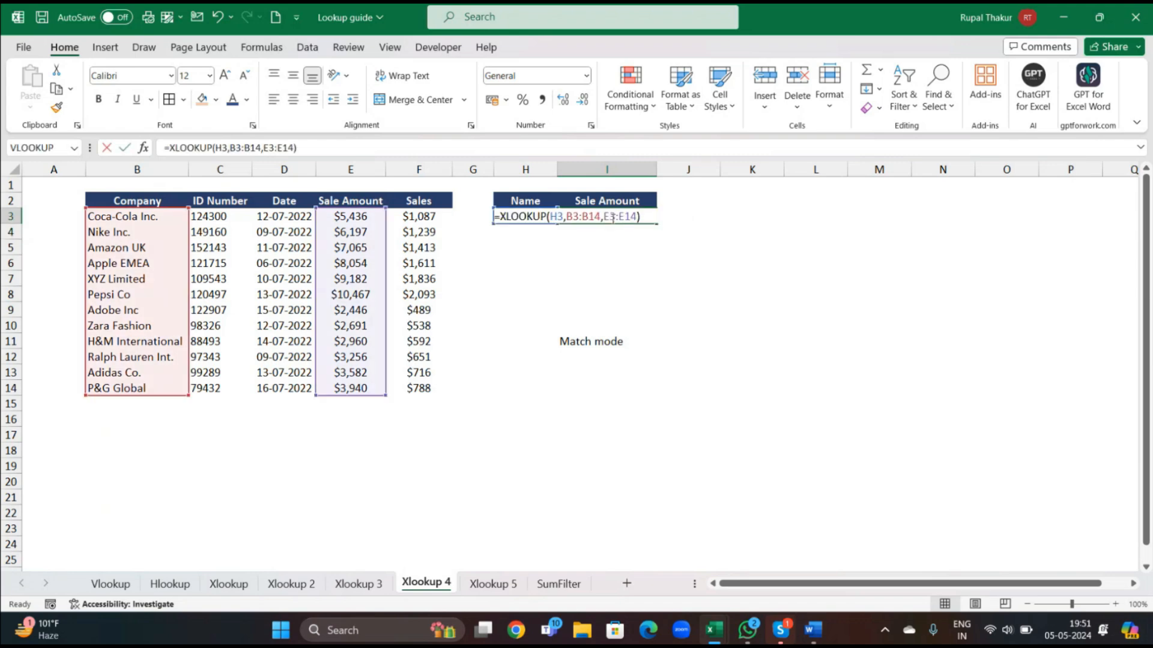
left_click(652, 220)
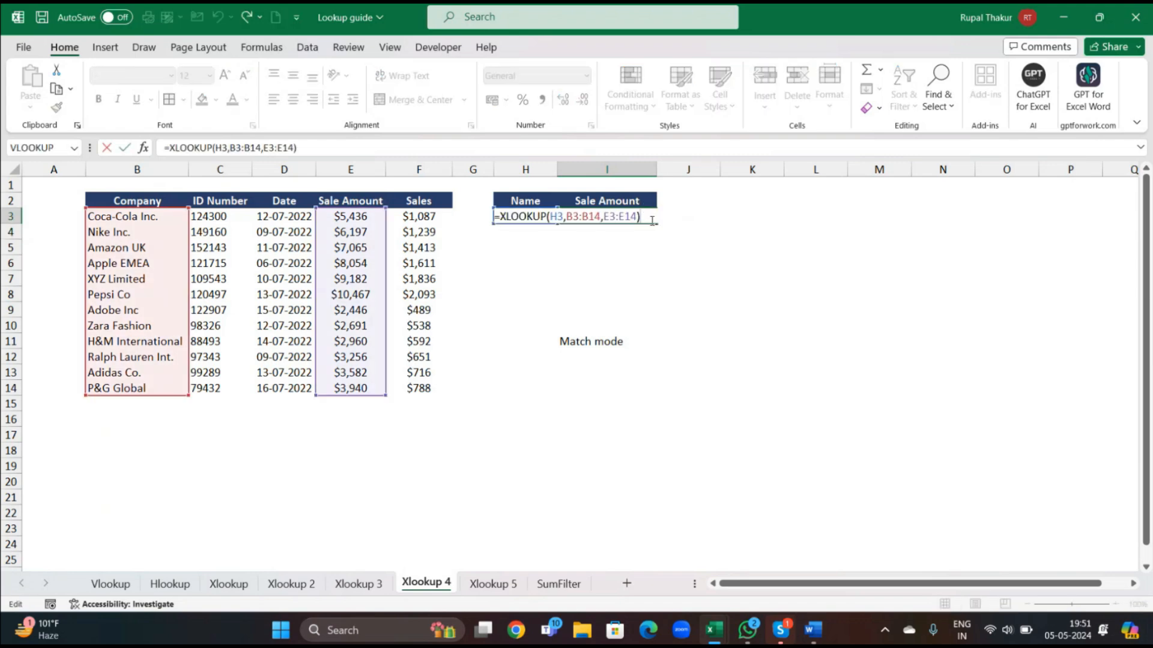
key("Return")
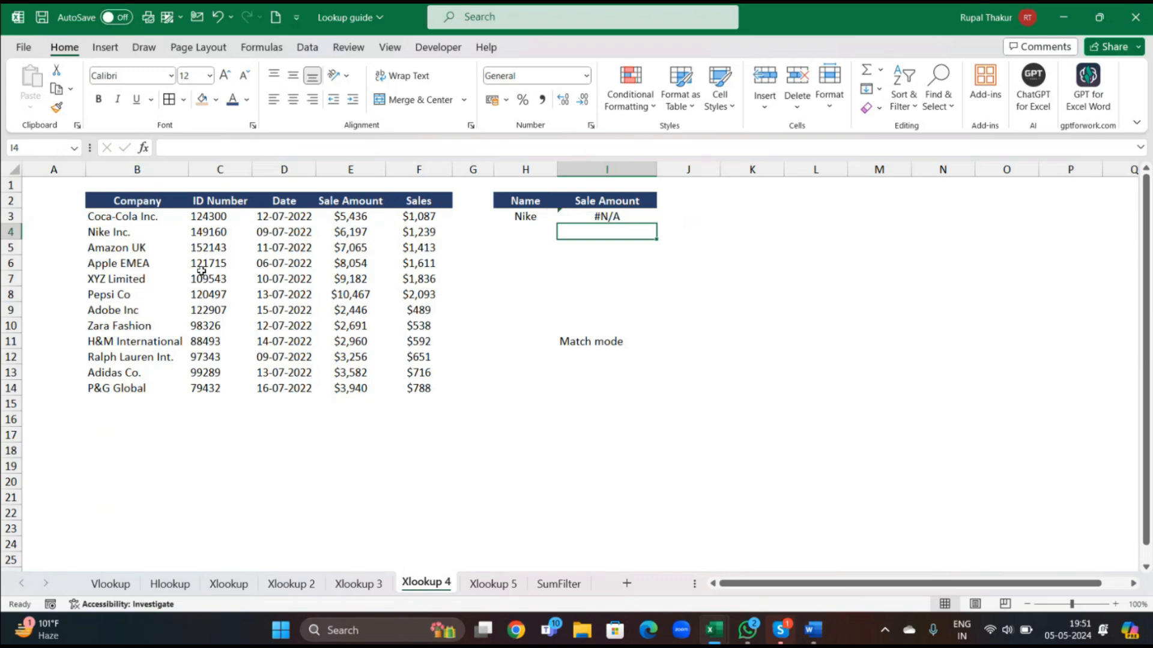
left_click(131, 233)
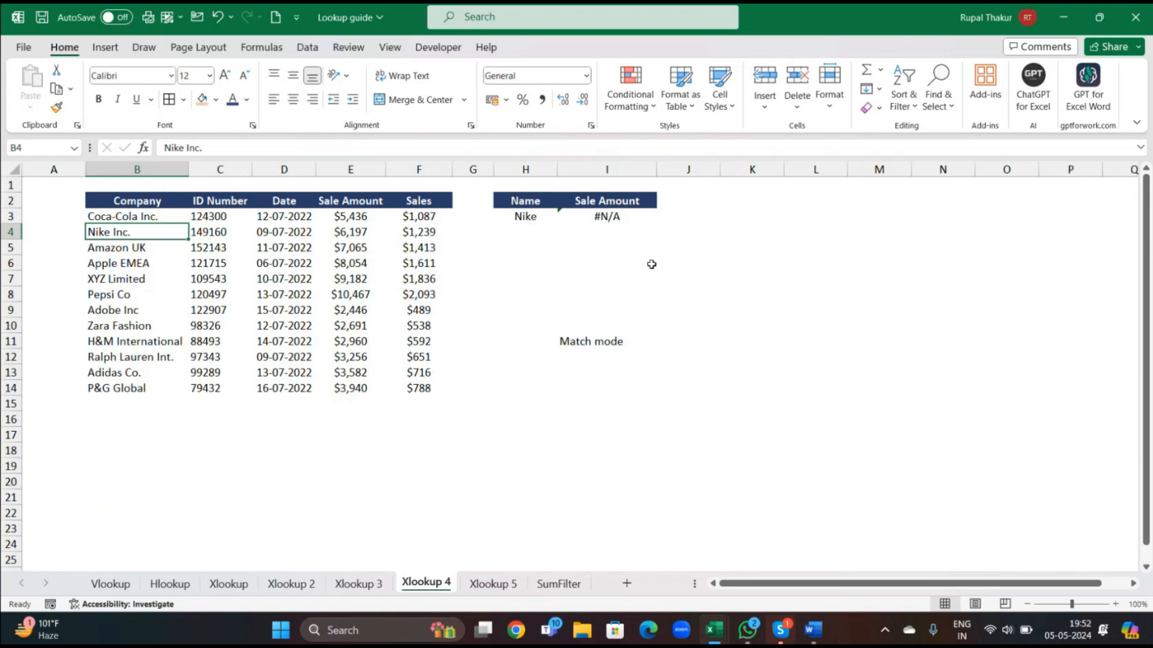
Step: Append the wildcard &"*" to the lookup value H3 in the XLOOKUP formula in I3
double_click(627, 216)
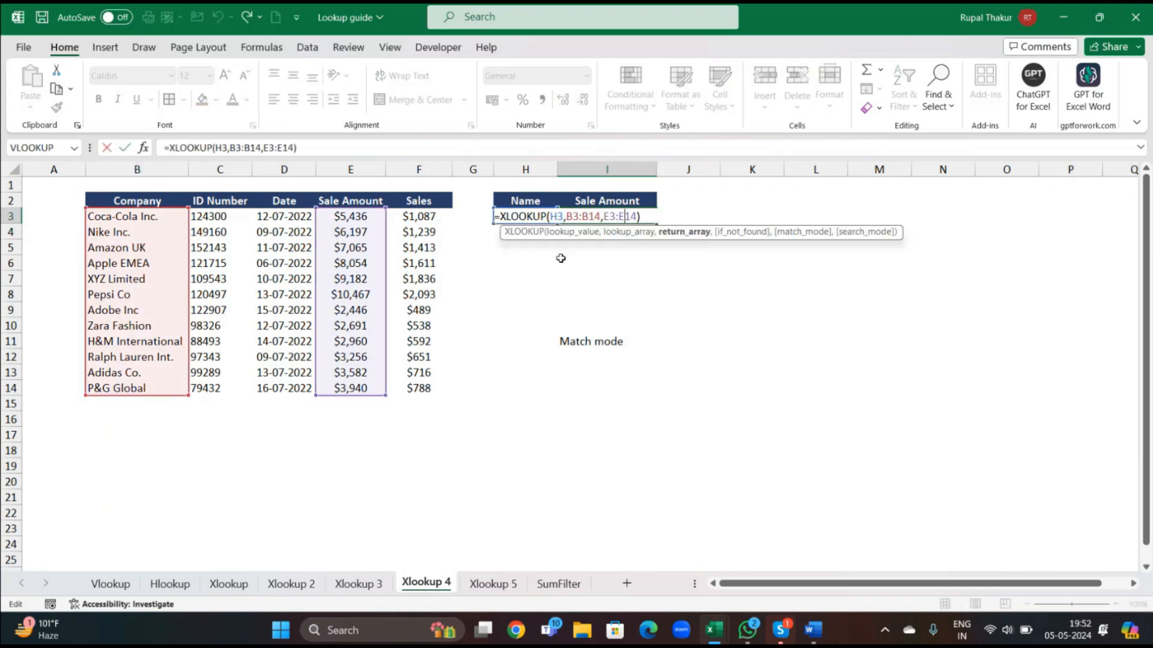
left_click(565, 216)
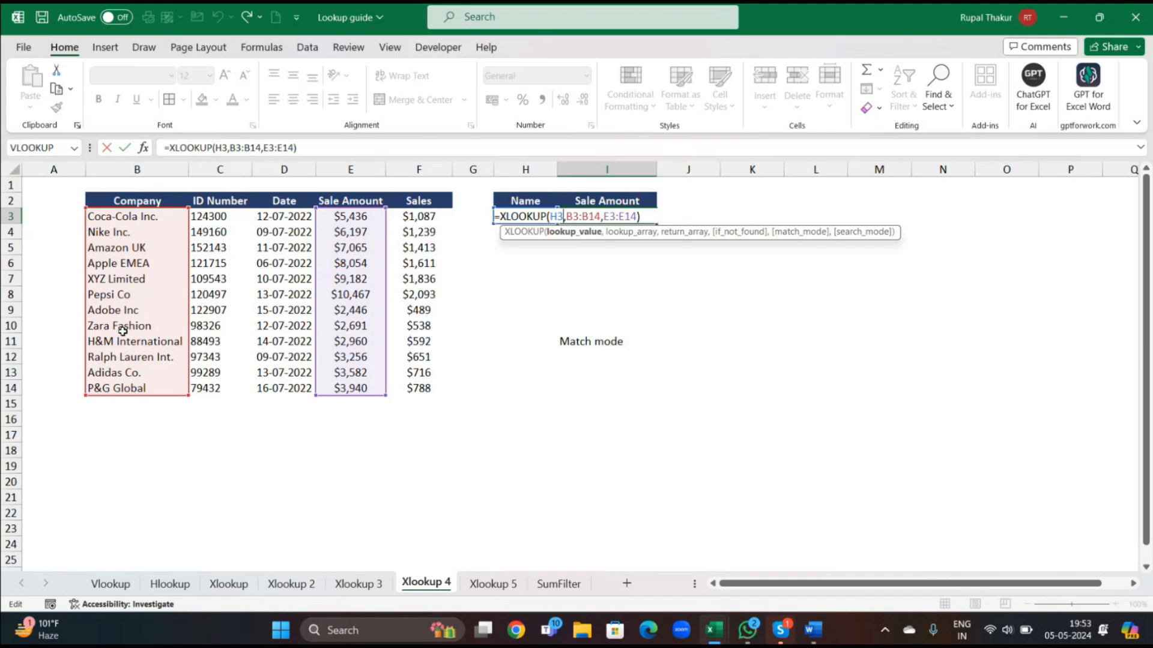
type("&")
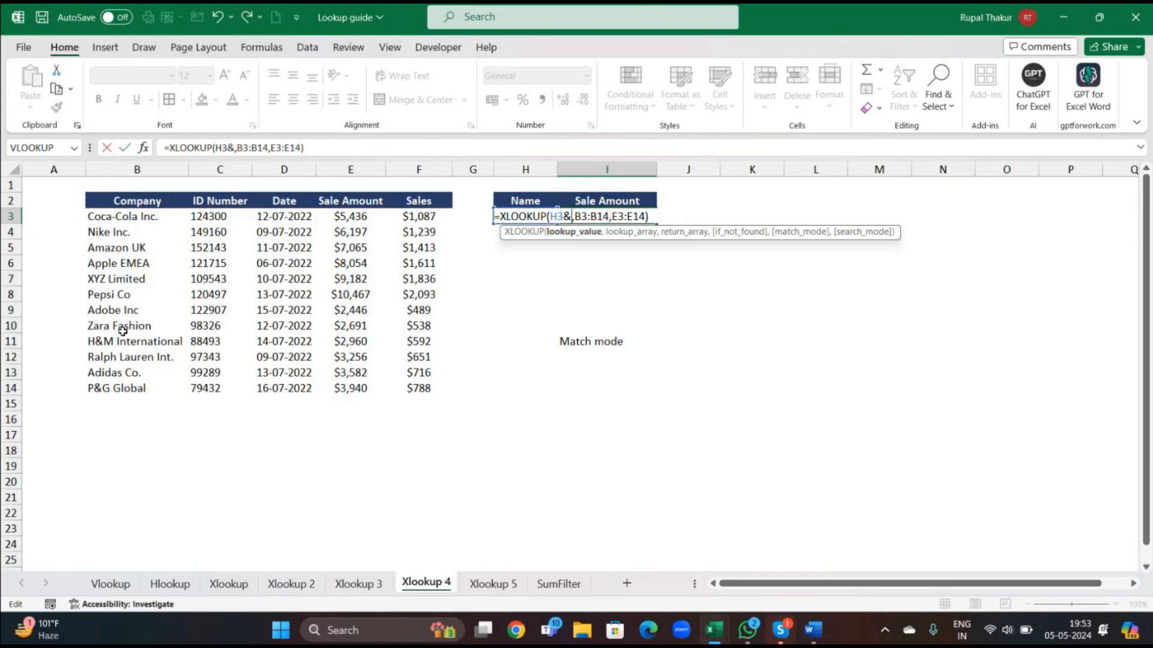
type("\"")
type("*\"")
type("\"")
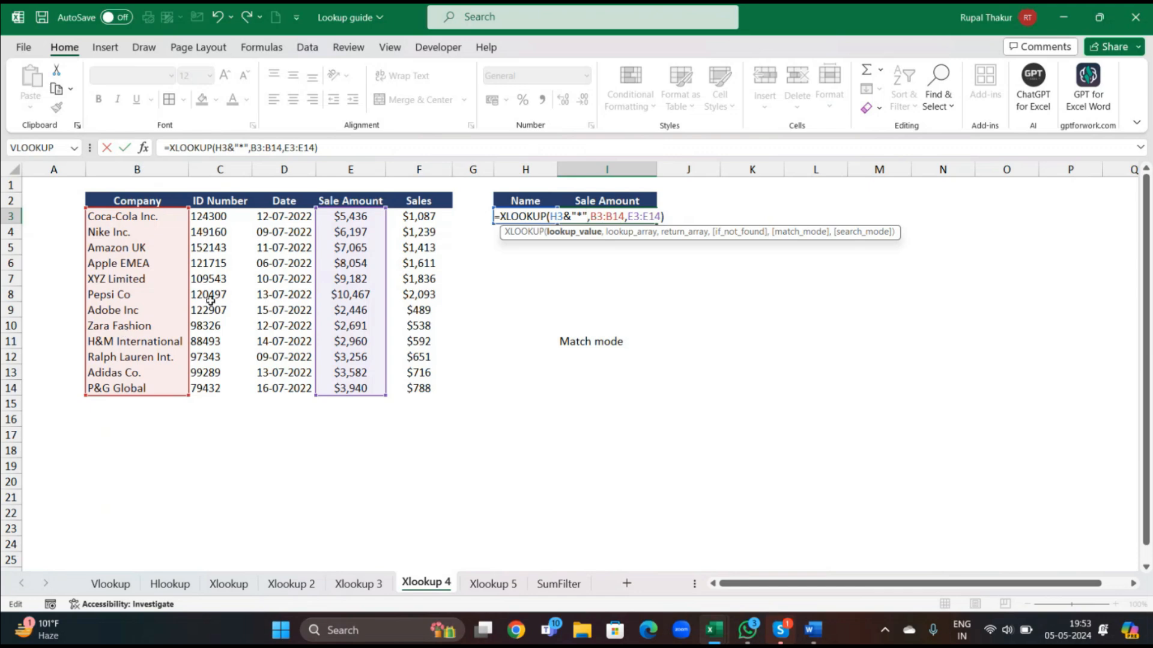
Step: Clear the entire XLOOKUP formula from I3
key("End")
key("BackSpace")
key("BackSpace")
key("BackSpace")
key("BackSpace")
key("BackSpace")
key("BackSpace")
key("BackSpace")
key("BackSpace")
key("BackSpace")
key("BackSpace")
key("BackSpace")
key("BackSpace")
key("BackSpace")
key("BackSpace")
key("BackSpace")
key("BackSpace")
key("BackSpace")
key("BackSpace")
key("BackSpace")
key("BackSpace")
key("BackSpace")
key("BackSpace")
key("BackSpace")
key("BackSpace")
key("BackSpace")
key("BackSpace")
key("BackSpace")
key("BackSpace")
key("BackSpace")
key("BackSpace")
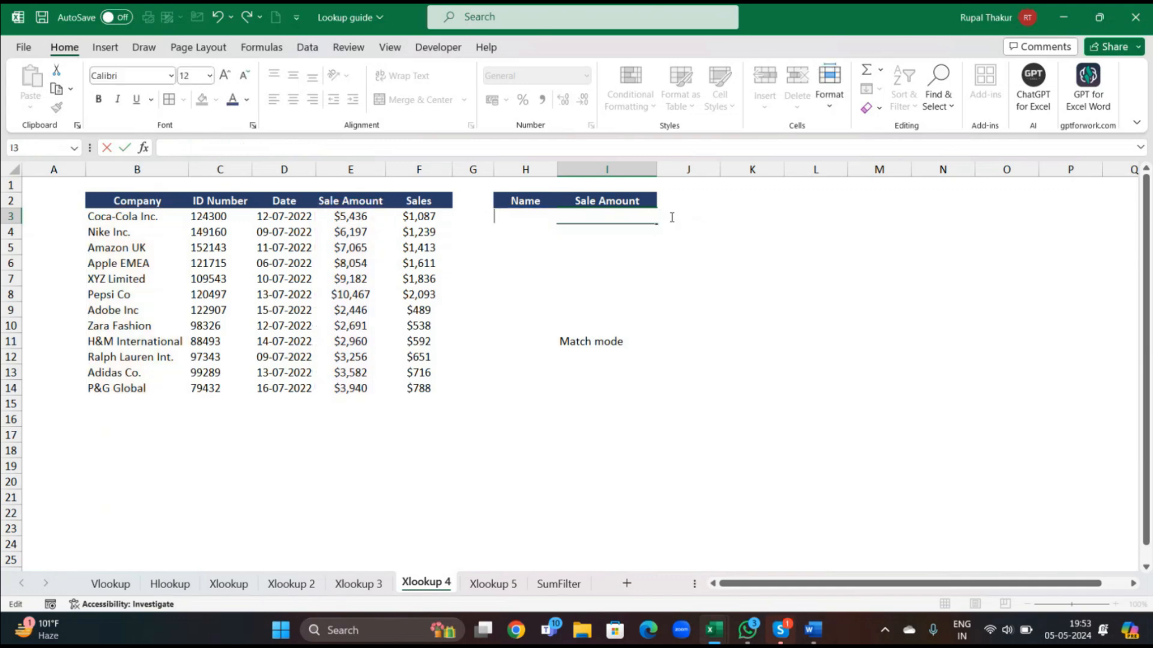
left_click(685, 301)
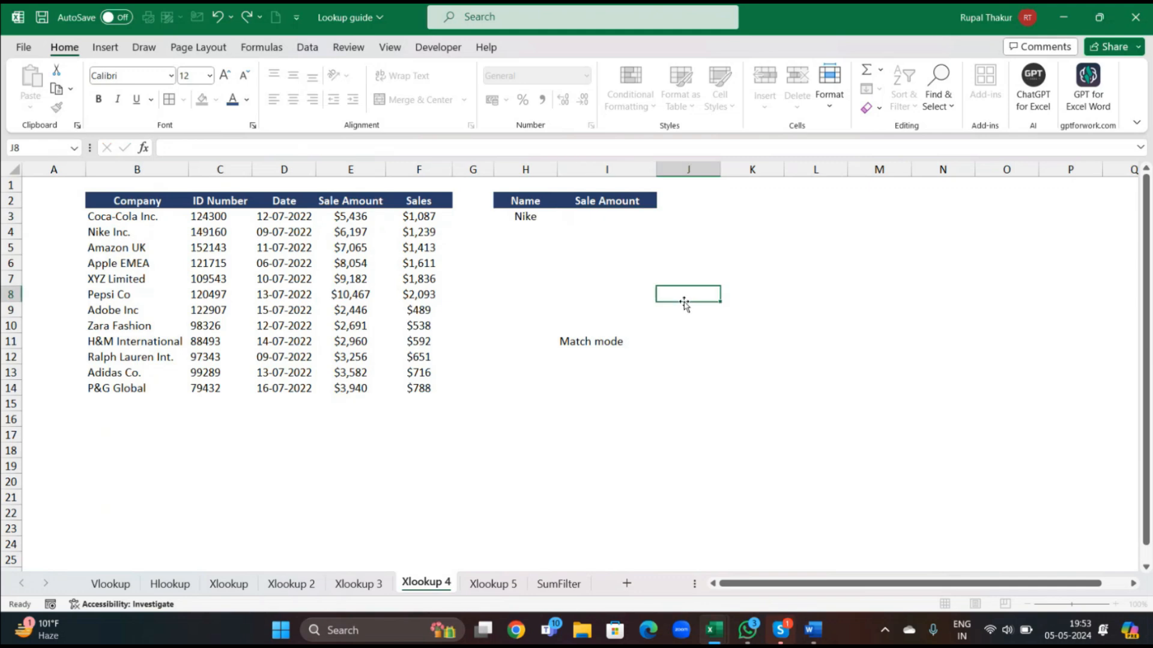
Step: Start a new XLOOKUP in I3 with the Name cell H3 as the lookup value
left_click(608, 213)
type("=xlook")
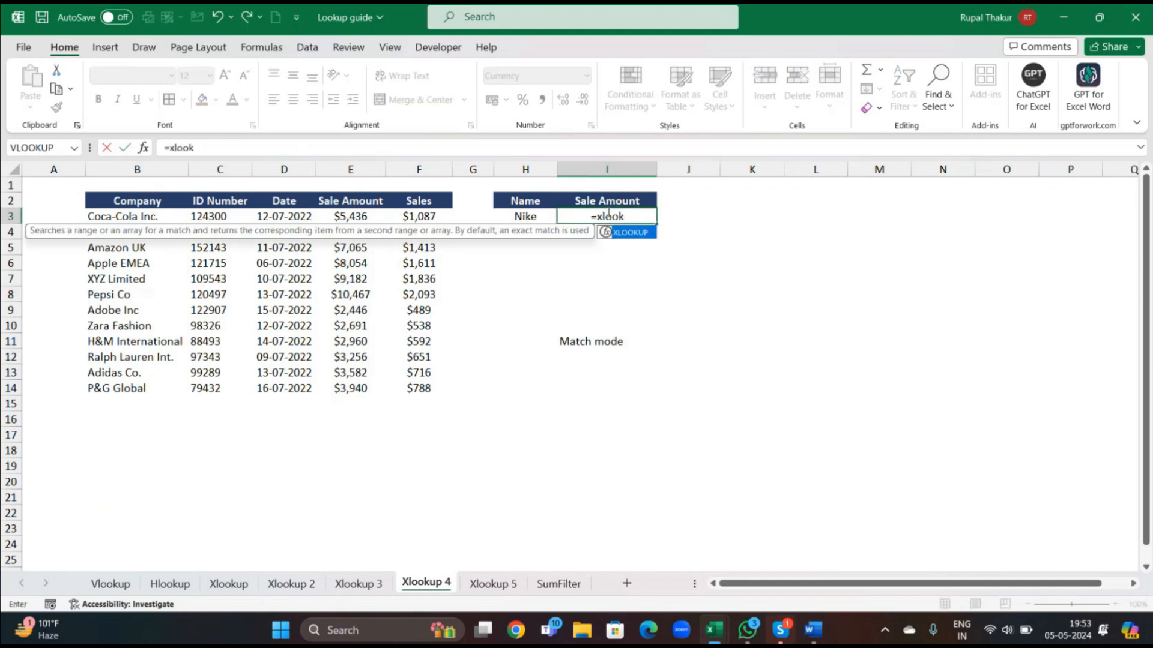
key("Tab")
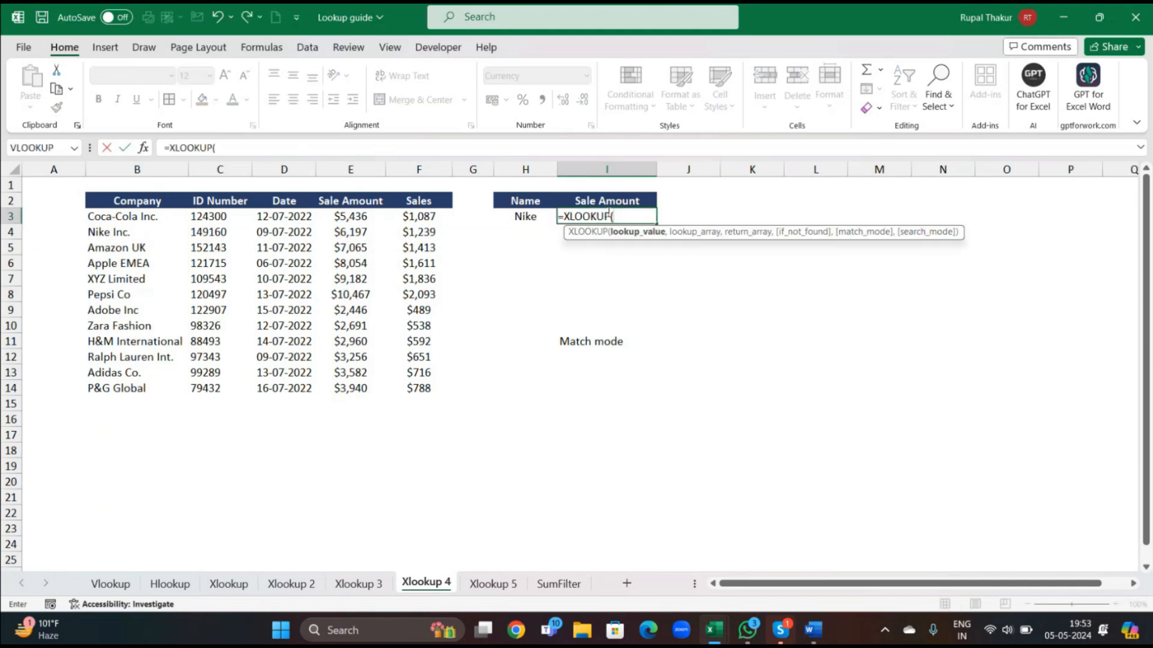
left_click(523, 216)
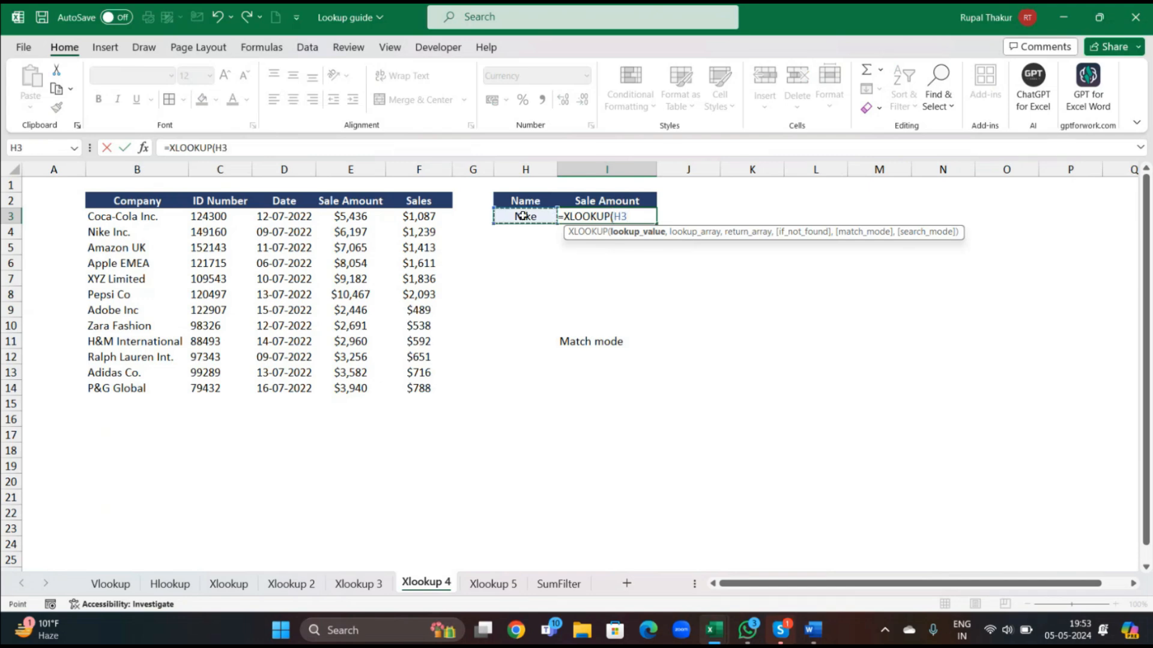
type(",")
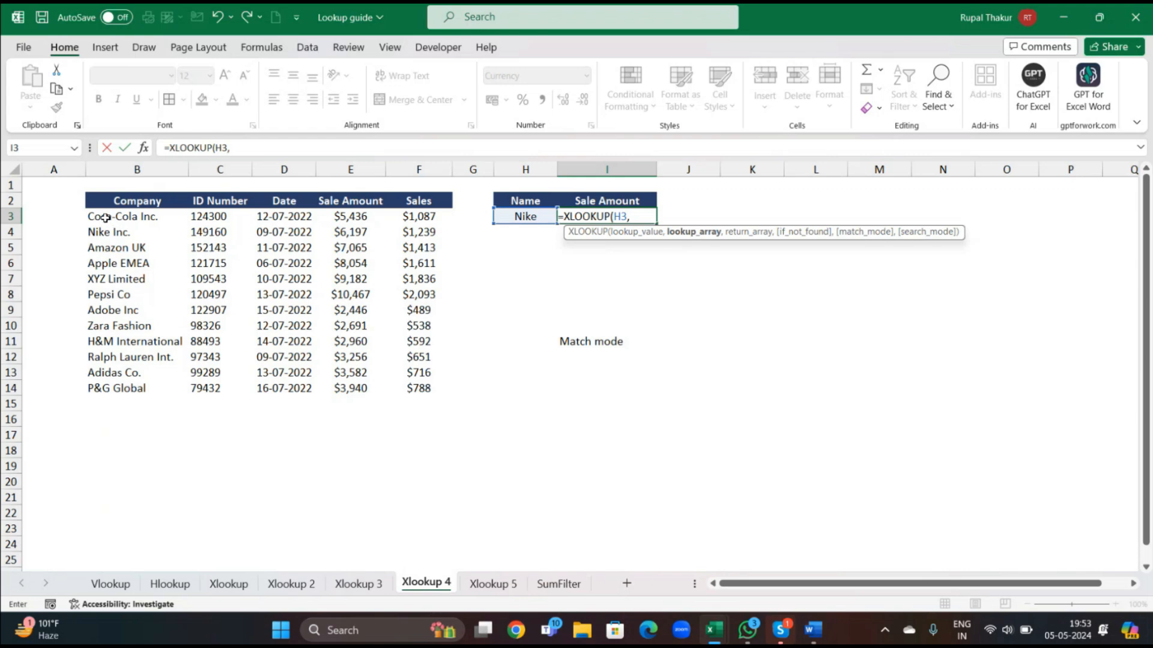
left_click_drag(105, 217, 119, 389)
type(",")
left_click_drag(333, 217, 370, 391)
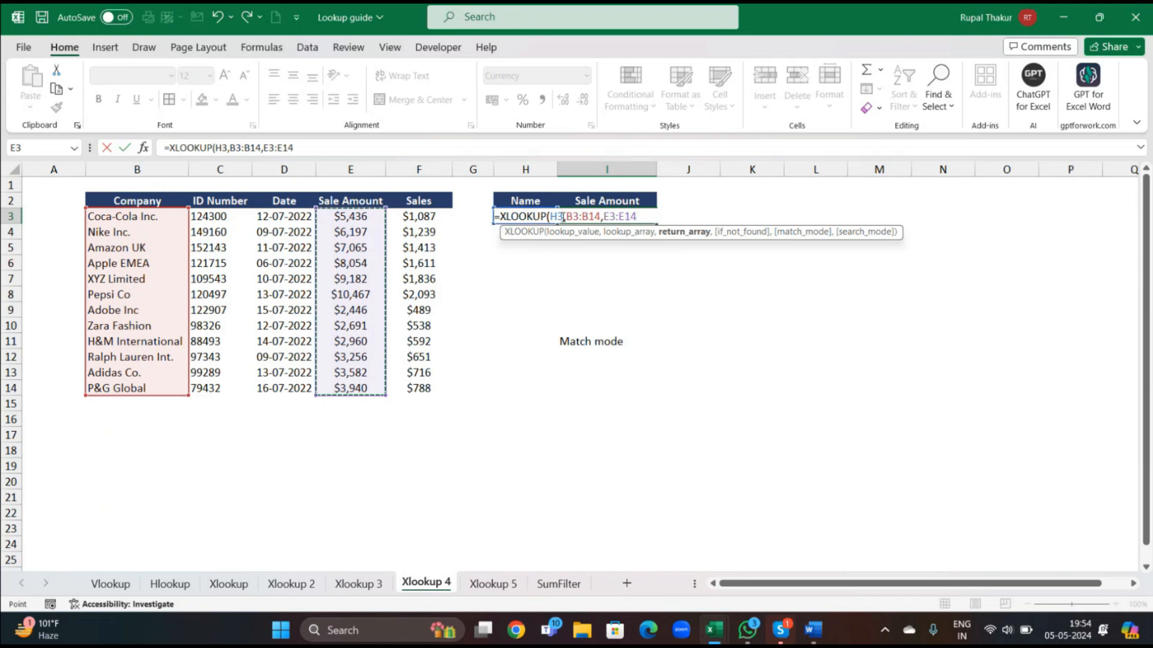
key("BackSpace")
key("BackSpace")
key("BackSpace")
key("BackSpace")
key("BackSpace")
key("BackSpace")
key("BackSpace")
key("BackSpace")
key("BackSpace")
key("BackSpace")
key("BackSpace")
key("BackSpace")
key("BackSpace")
key("BackSpace")
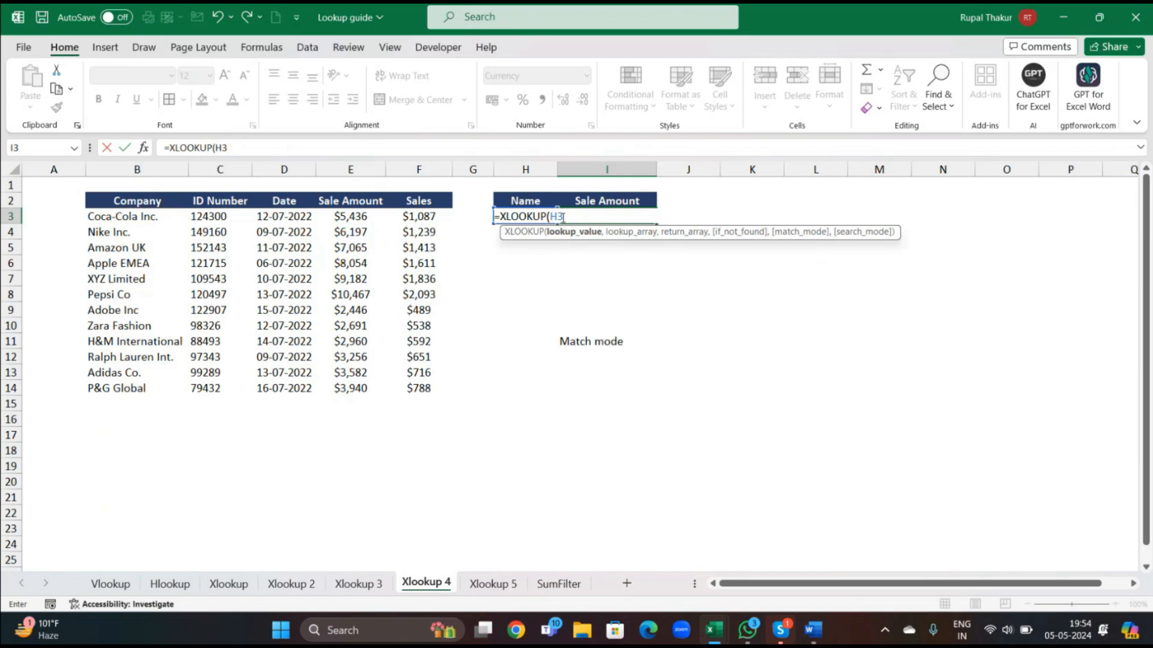
Step: Extend the lookup value to H3&"*" and add lookup array B3:B14 and return array E3:E14
type("&\"*\"")
type(",")
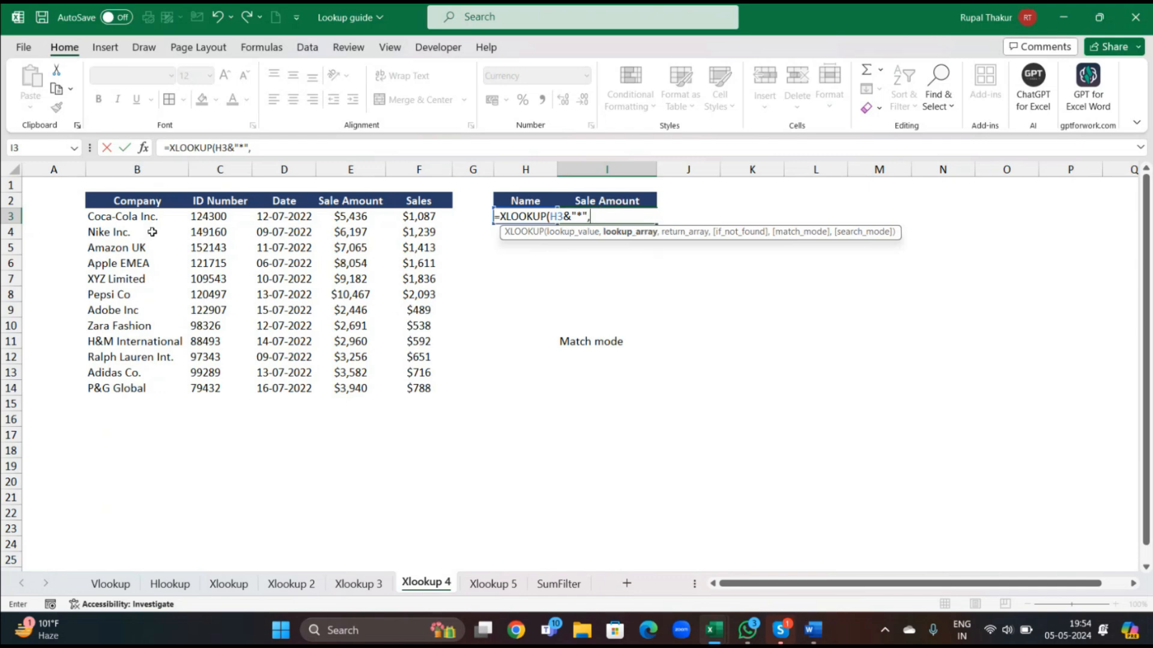
left_click_drag(124, 219, 134, 384)
type(",")
left_click_drag(343, 219, 339, 384)
type(",")
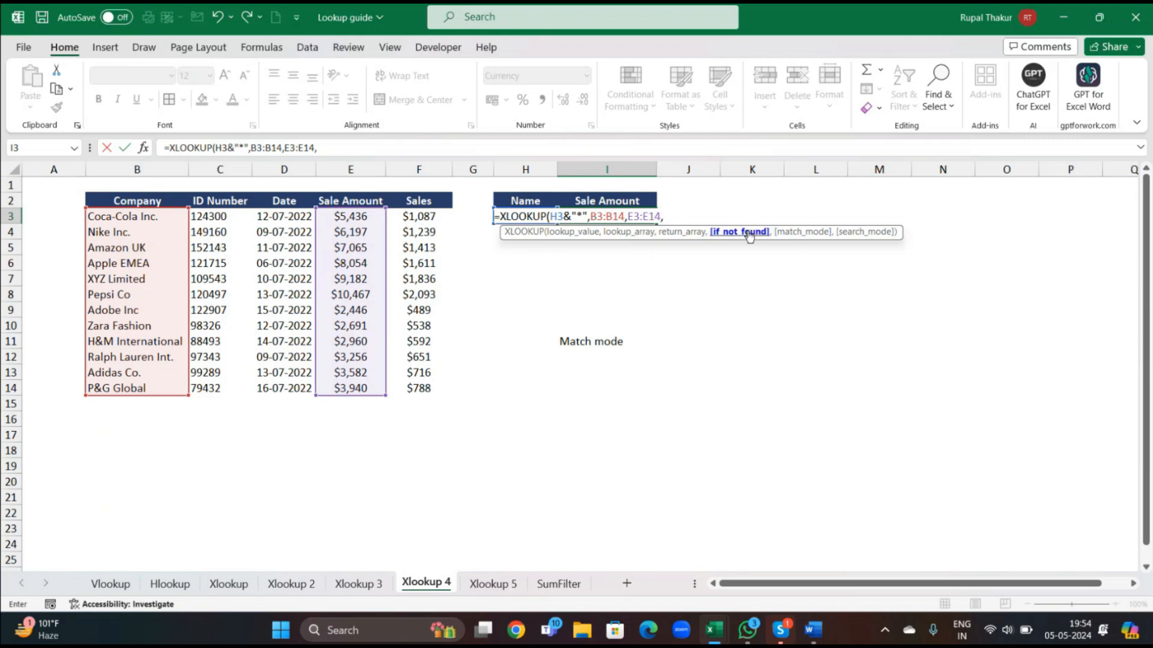
Step: Leave if_not_found blank, set the match mode to 2 (wildcard character match) and complete the XLOOKUP in I3
type(" ,")
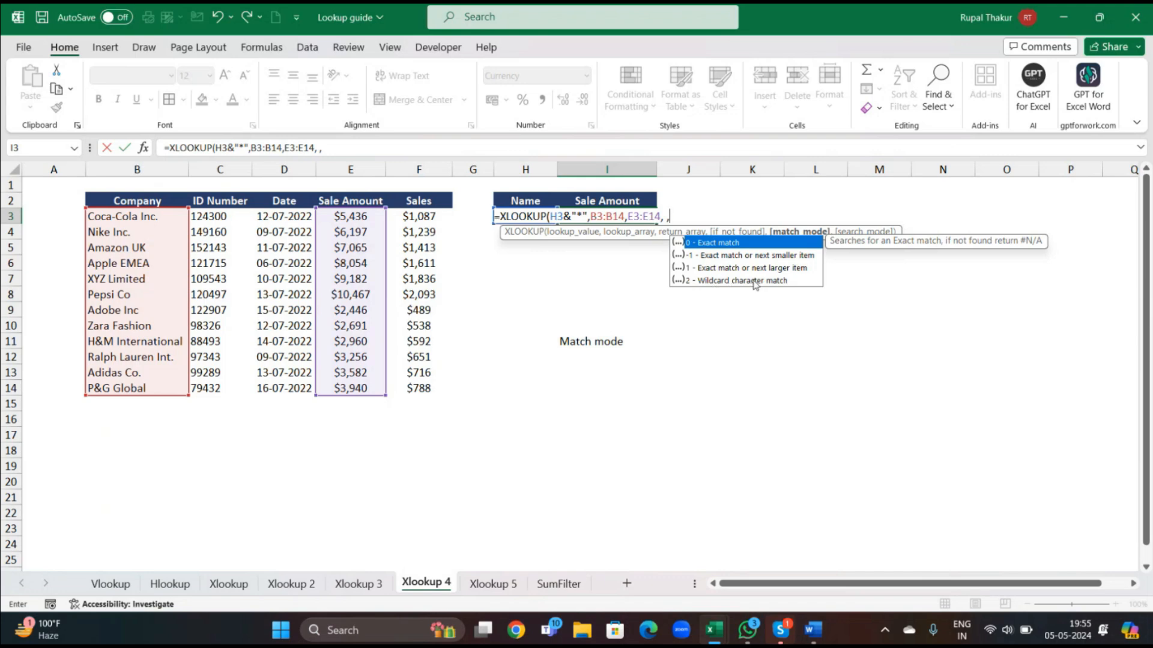
type("2")
type(")")
key("Return")
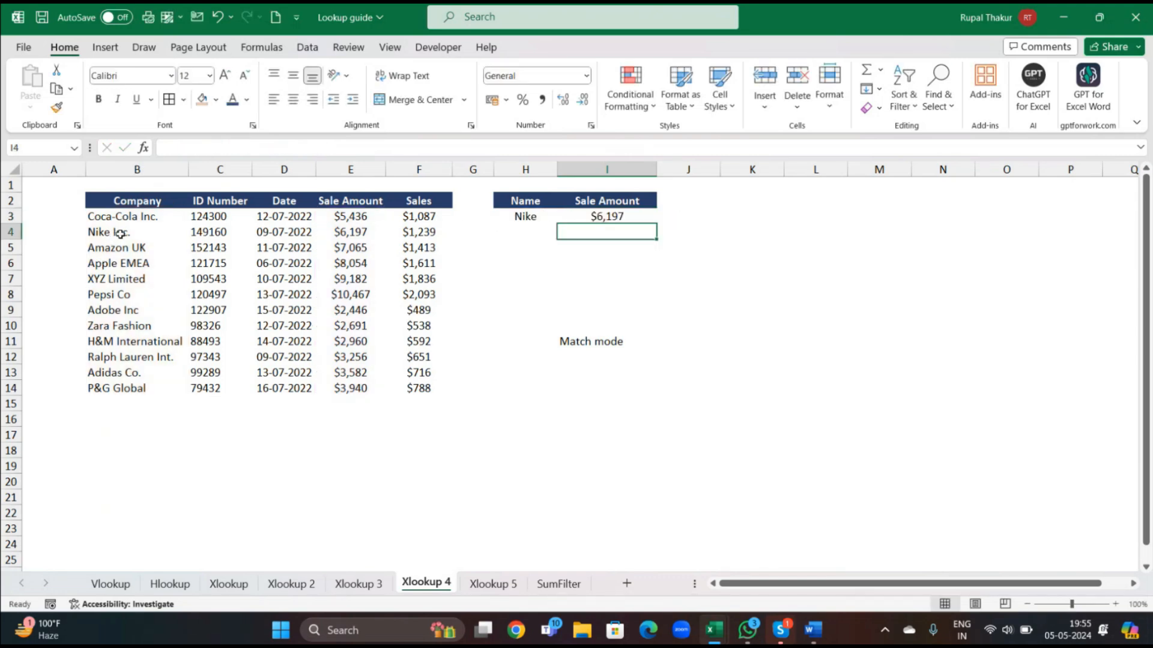
Step: Replace the lookup name in H3 with "H&M"
left_click(541, 215)
key("BackSpace")
type("H&M")
key("Return")
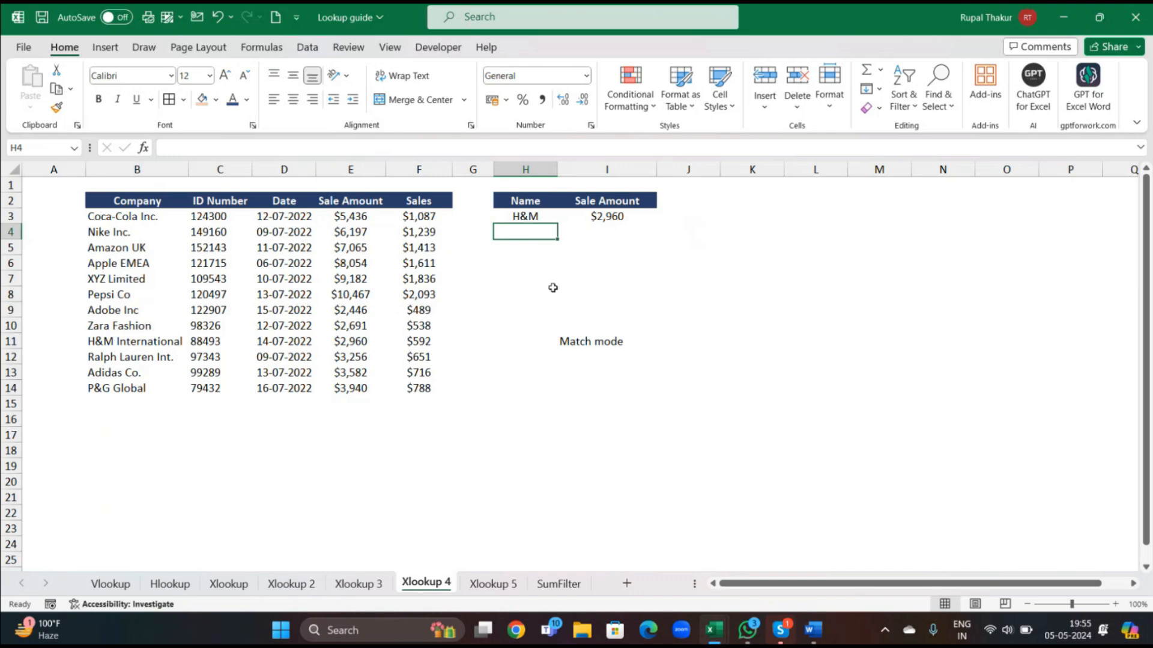
Step: On the Xlookup 5 sheet, enter the note "Double Xlookup" in cell H11
left_click(490, 587)
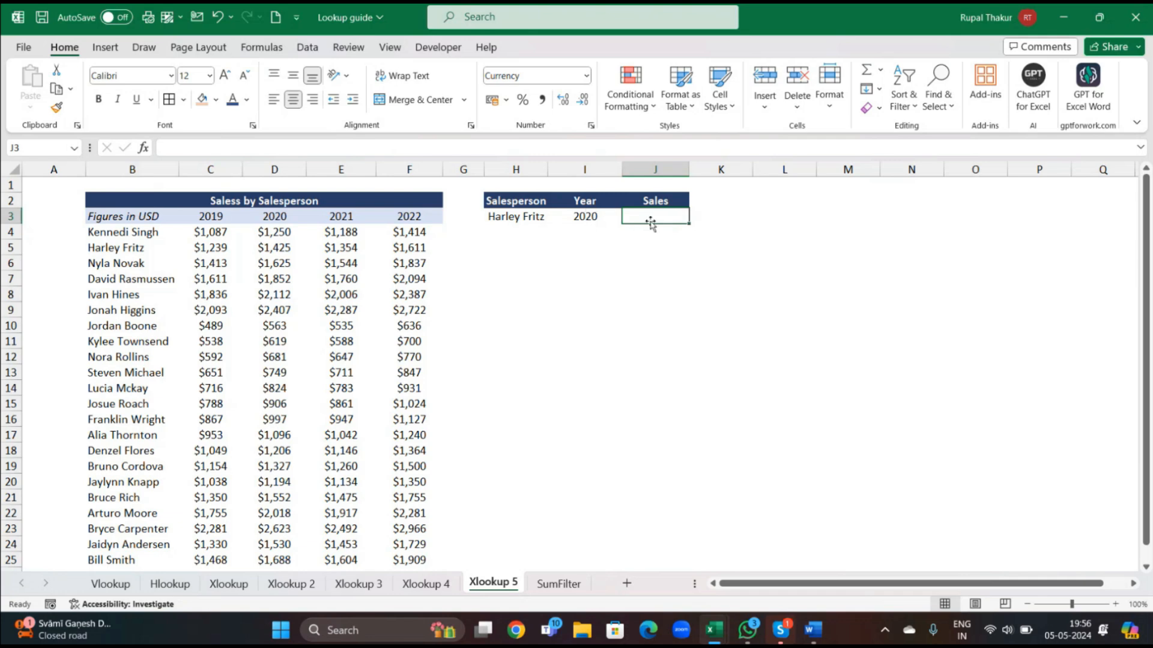
left_click(527, 348)
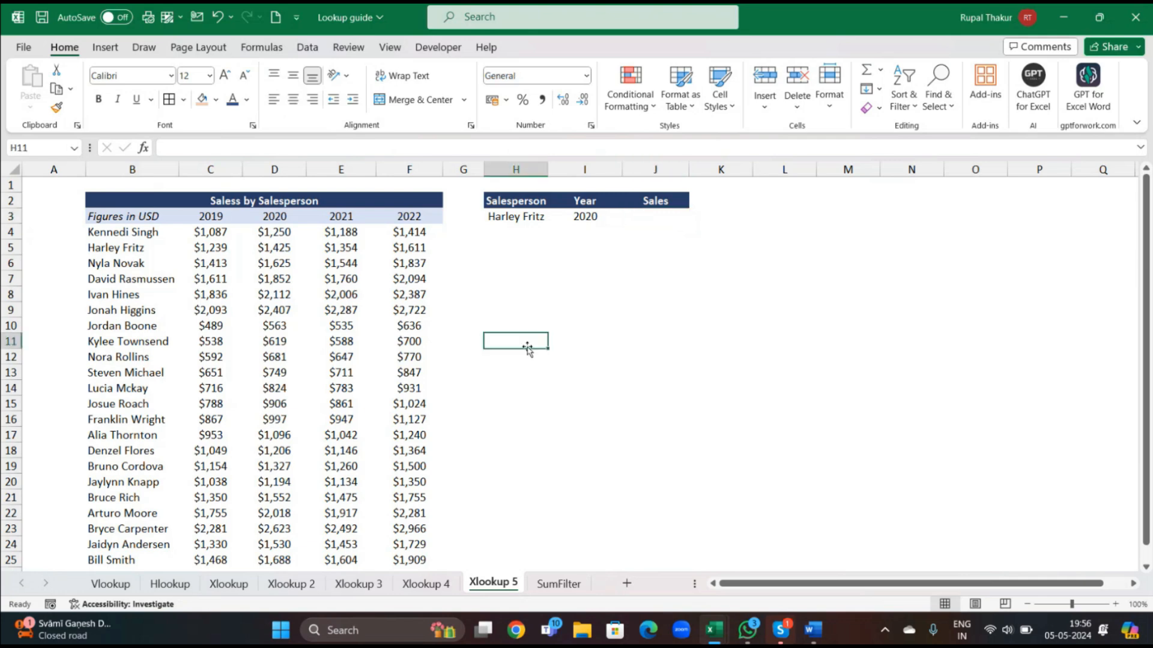
type("Double Xlookup")
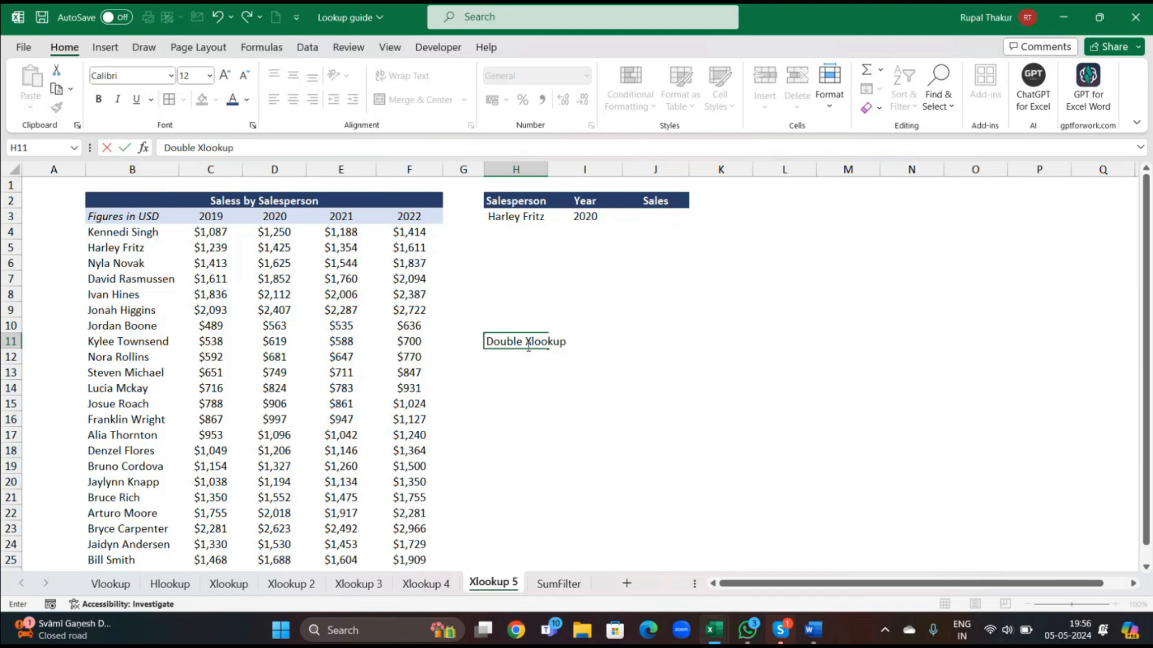
key("Return")
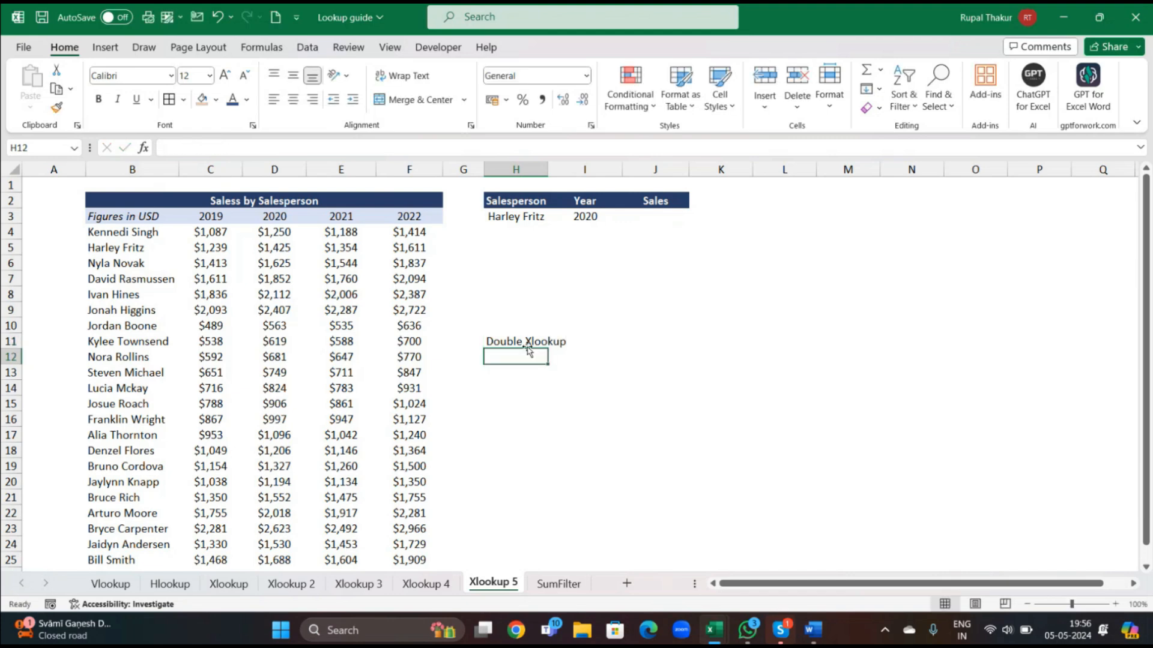
Step: Start an XLOOKUP formula in J3 with the salesperson in H3 as the lookup value
left_click(631, 222)
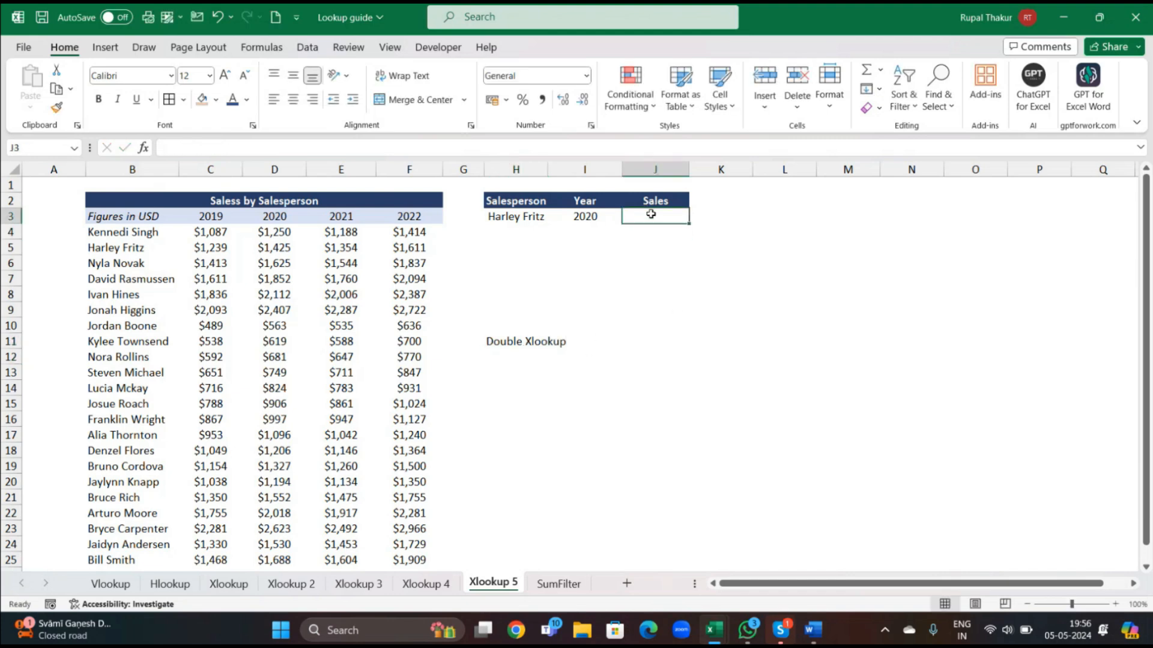
type("=")
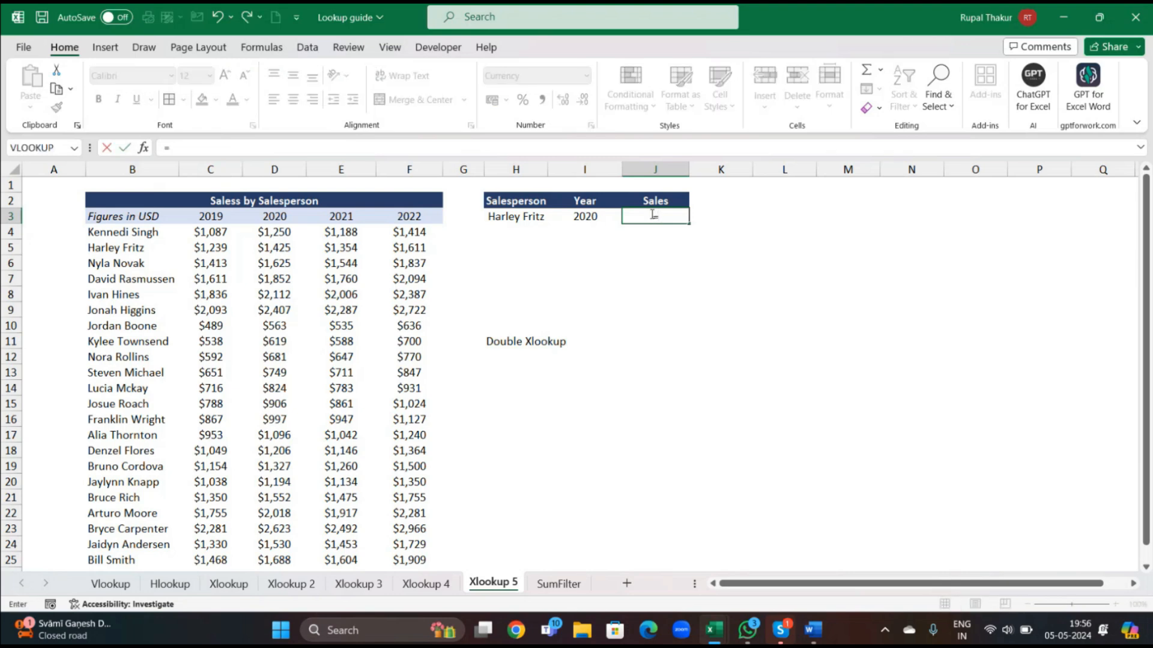
type("xlook")
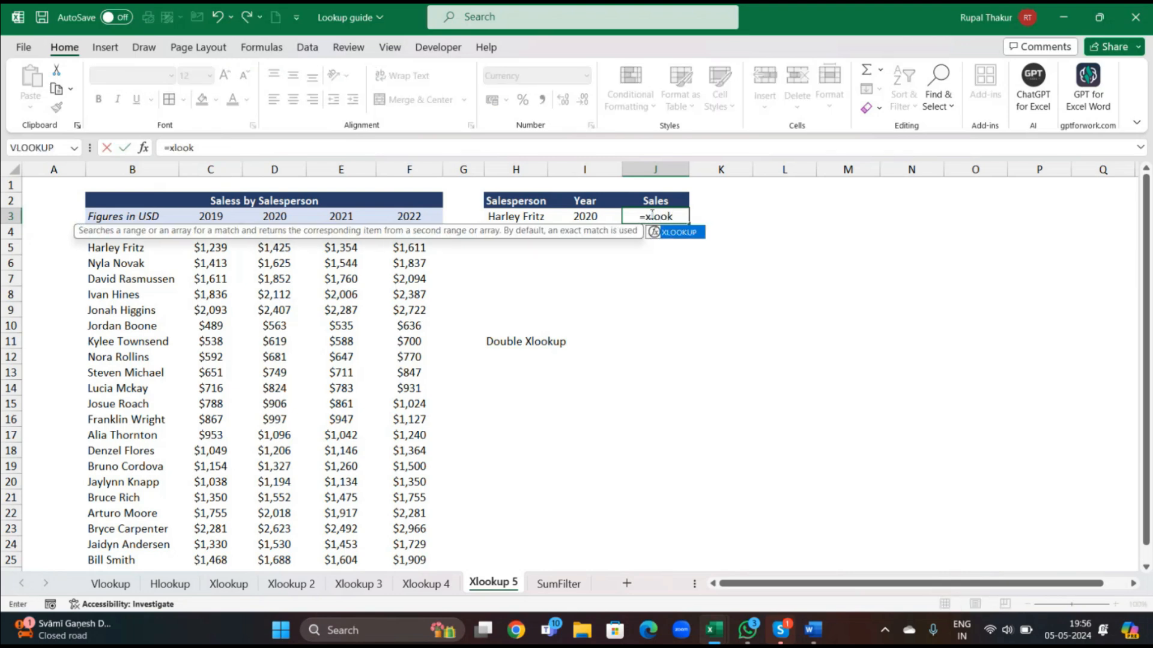
key("Tab")
left_click(521, 217)
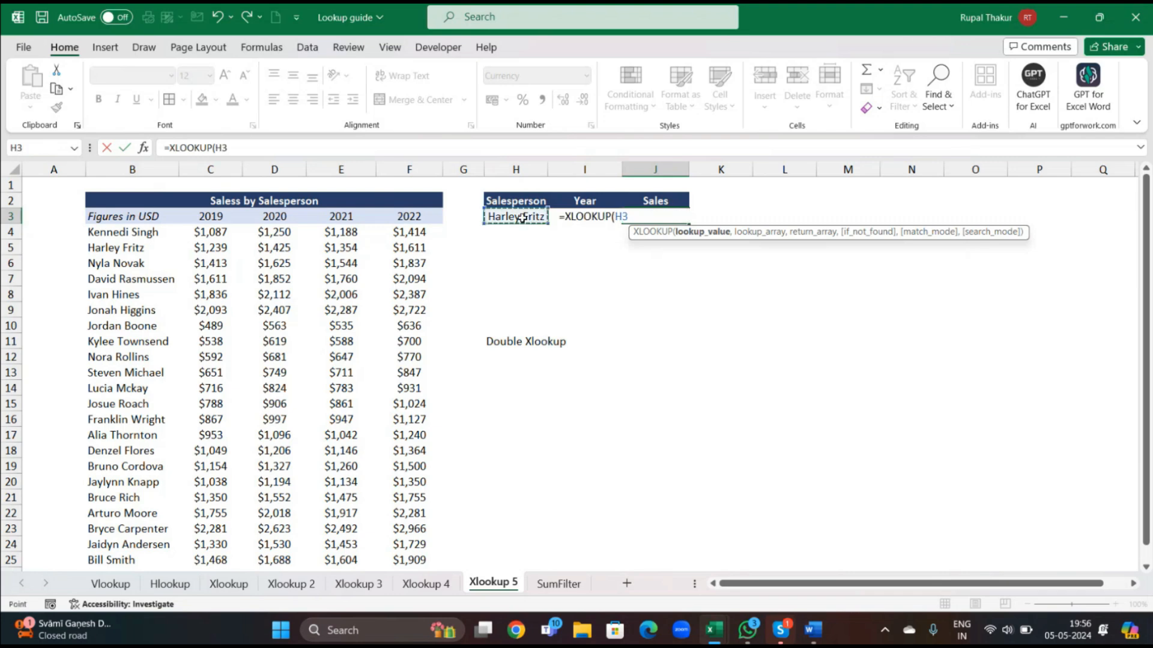
Step: Try lookup array B4:B25 with the whole sales block C4:F25 as the return array of the XLOOKUP
type(",")
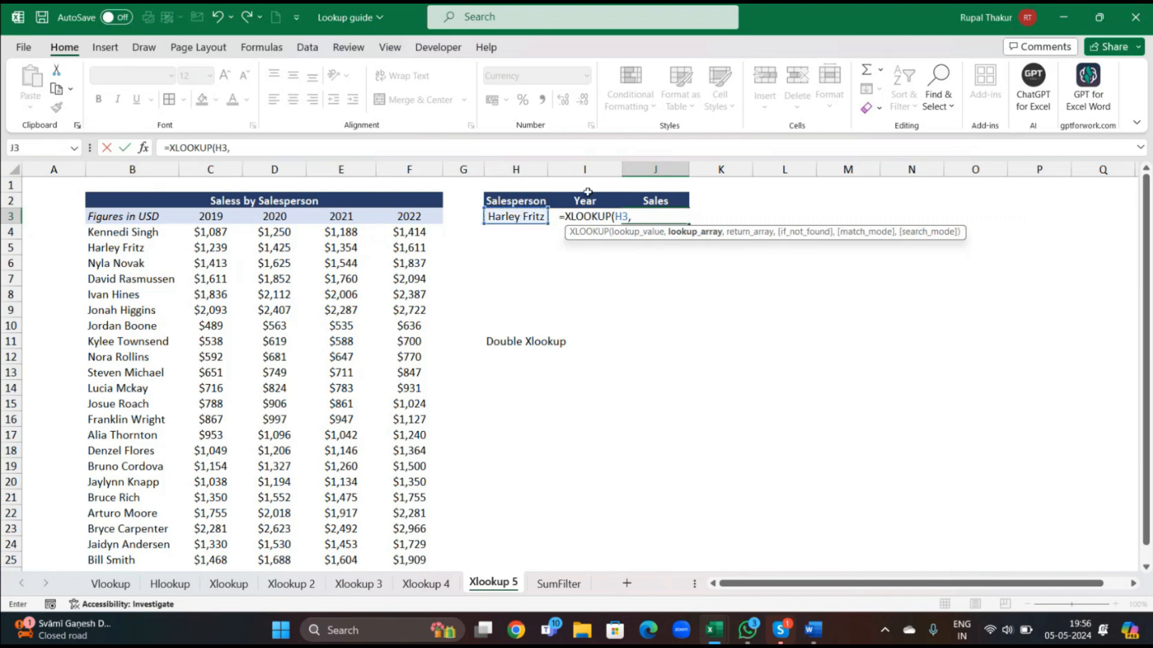
left_click(115, 235)
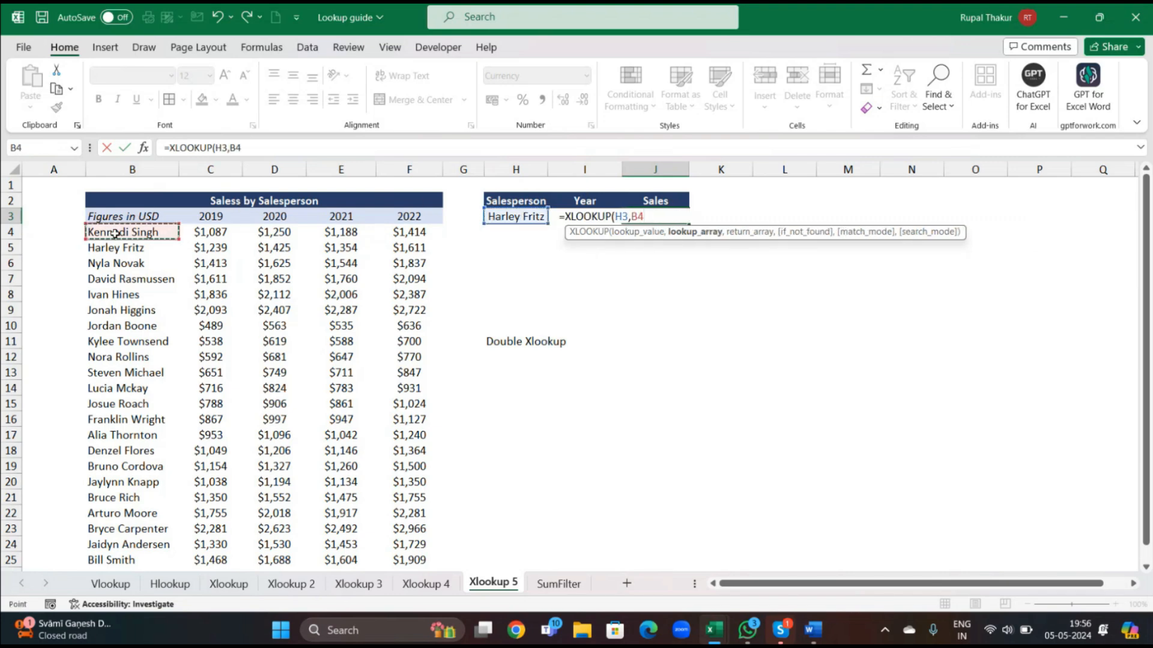
key("ctrl+shift+Down")
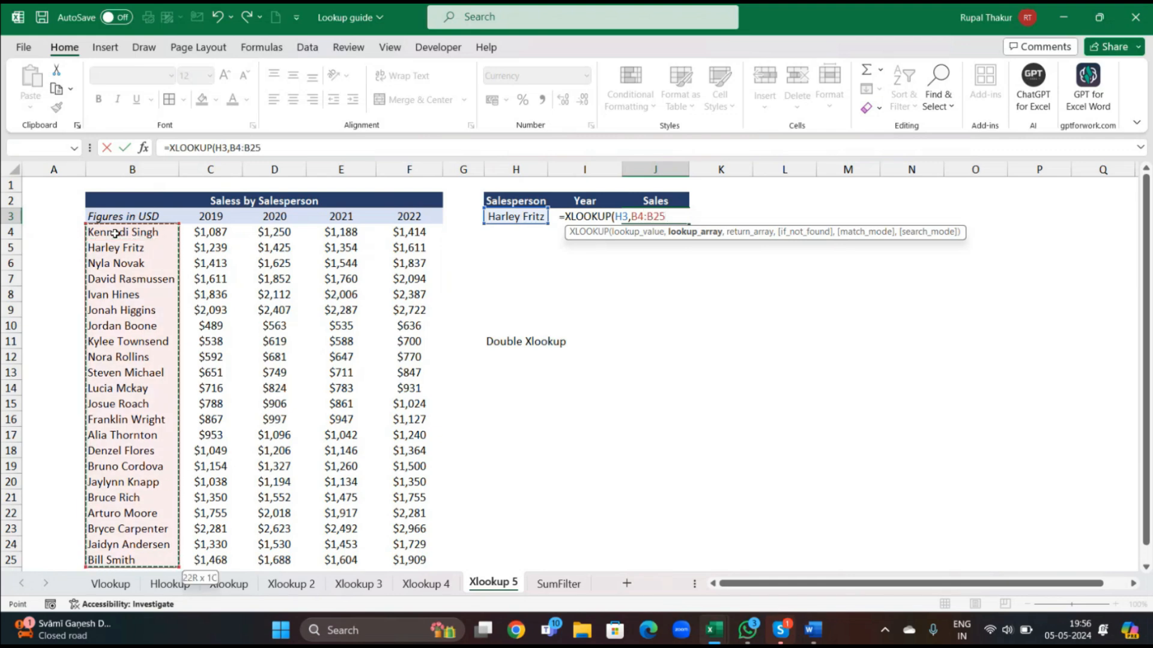
type(",")
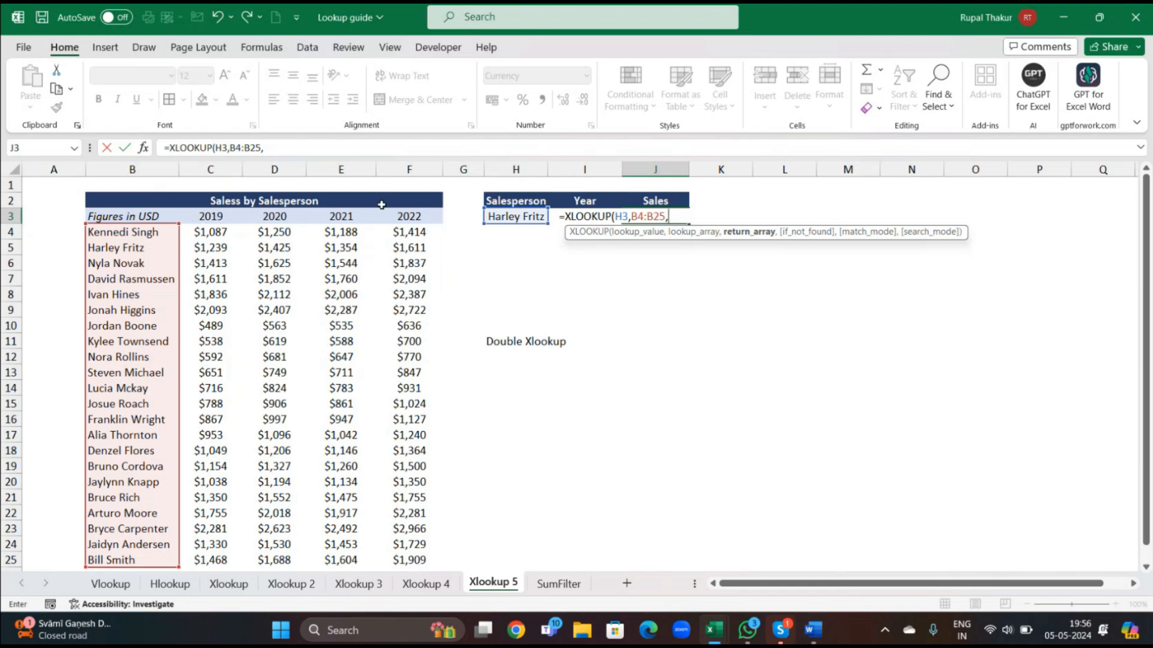
left_click_drag(192, 228, 415, 530)
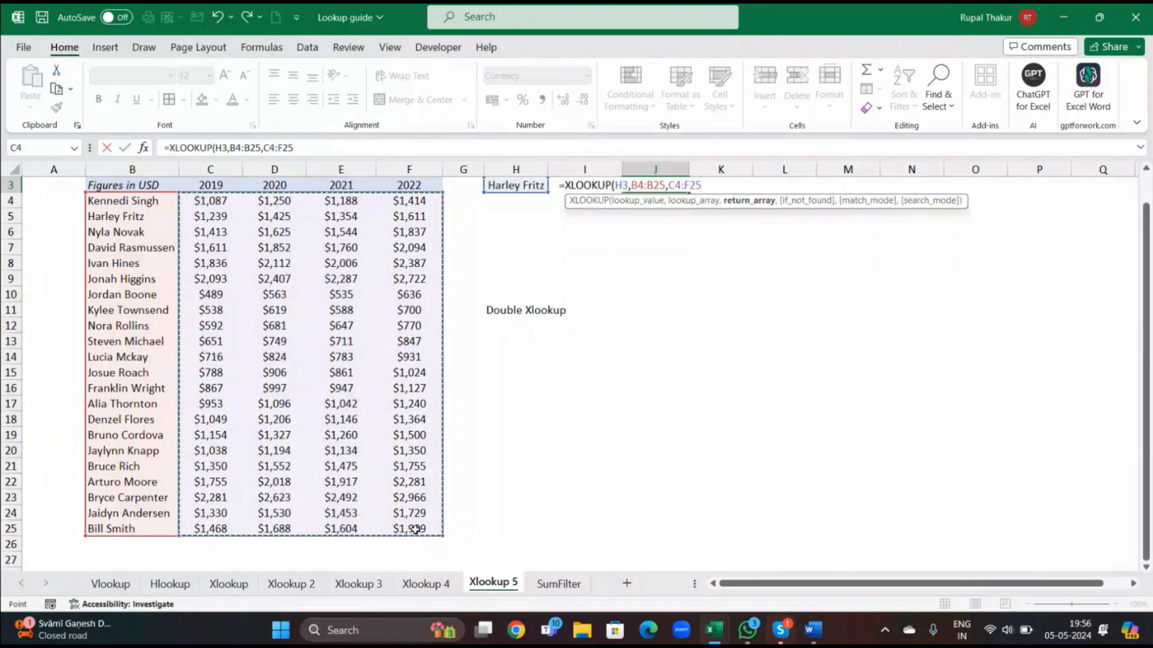
scroll(456, 336, "up", 1)
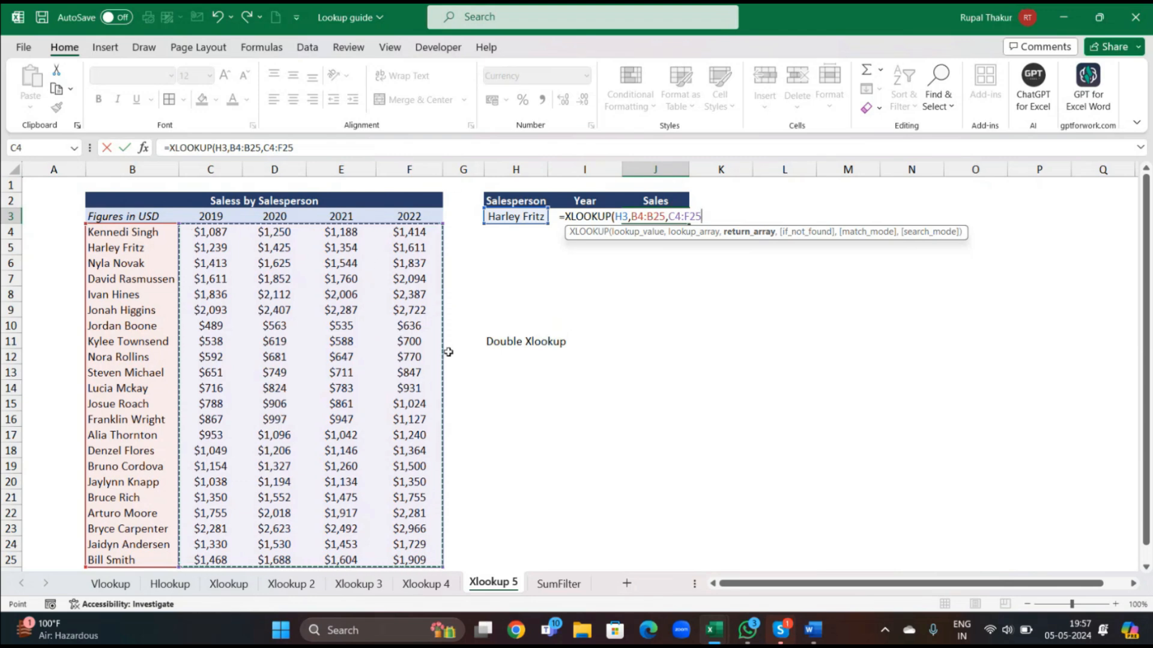
type(",")
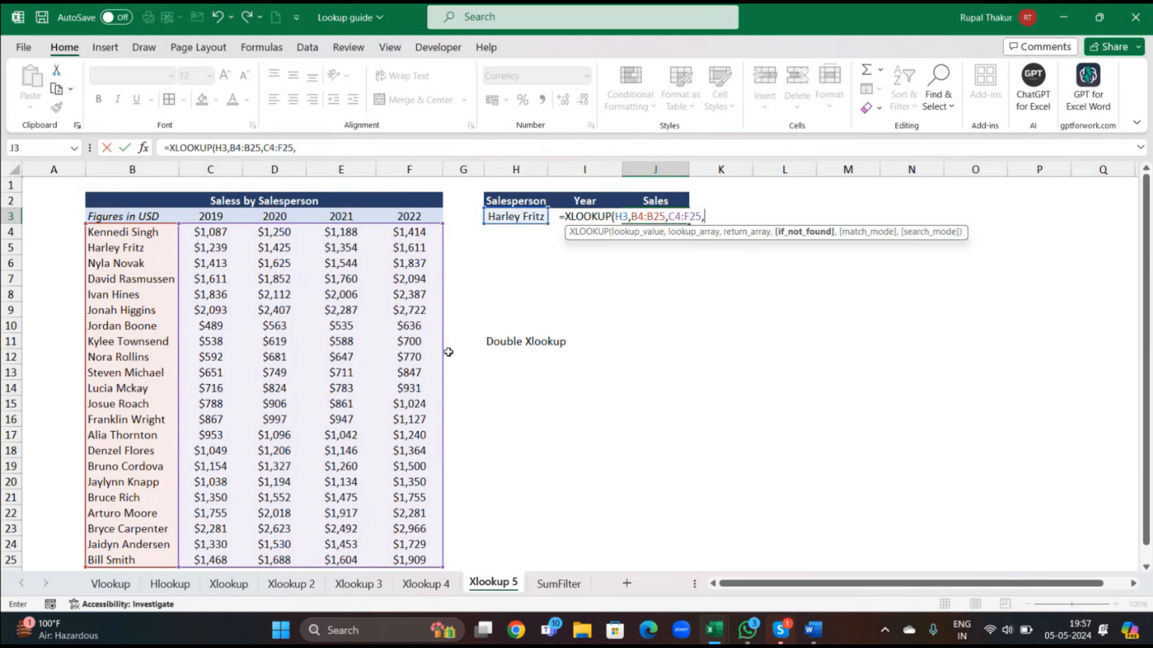
Step: Try nesting a second XLOOKUP as the fourth argument, with the year in I3 as its lookup value
type("xloo")
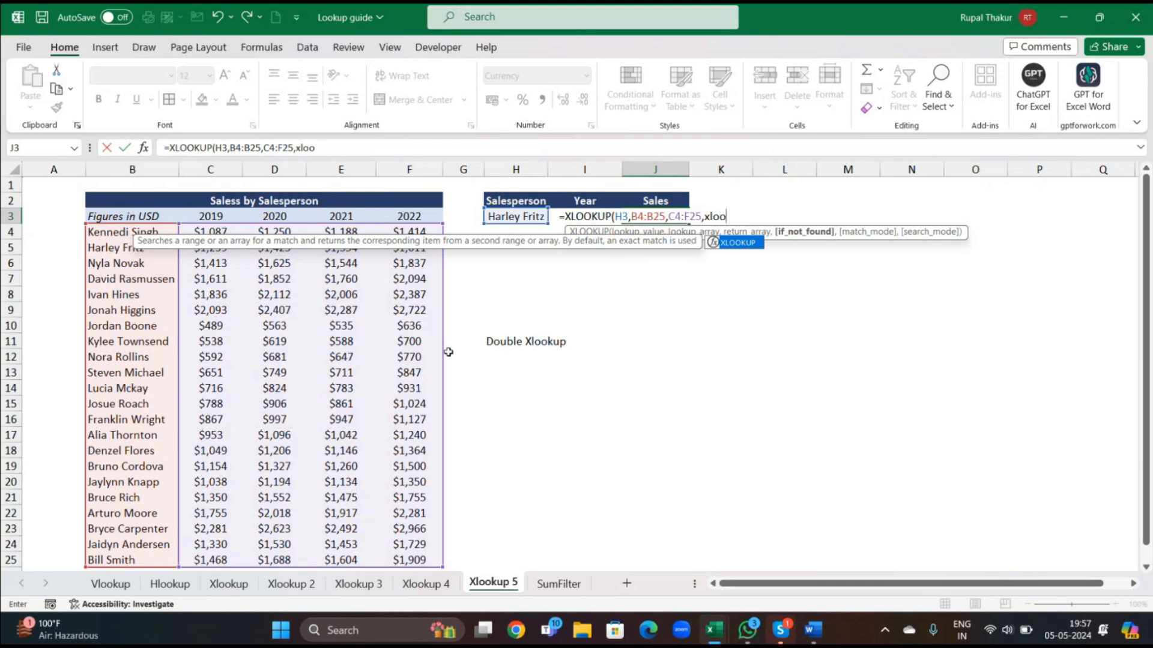
key("Tab")
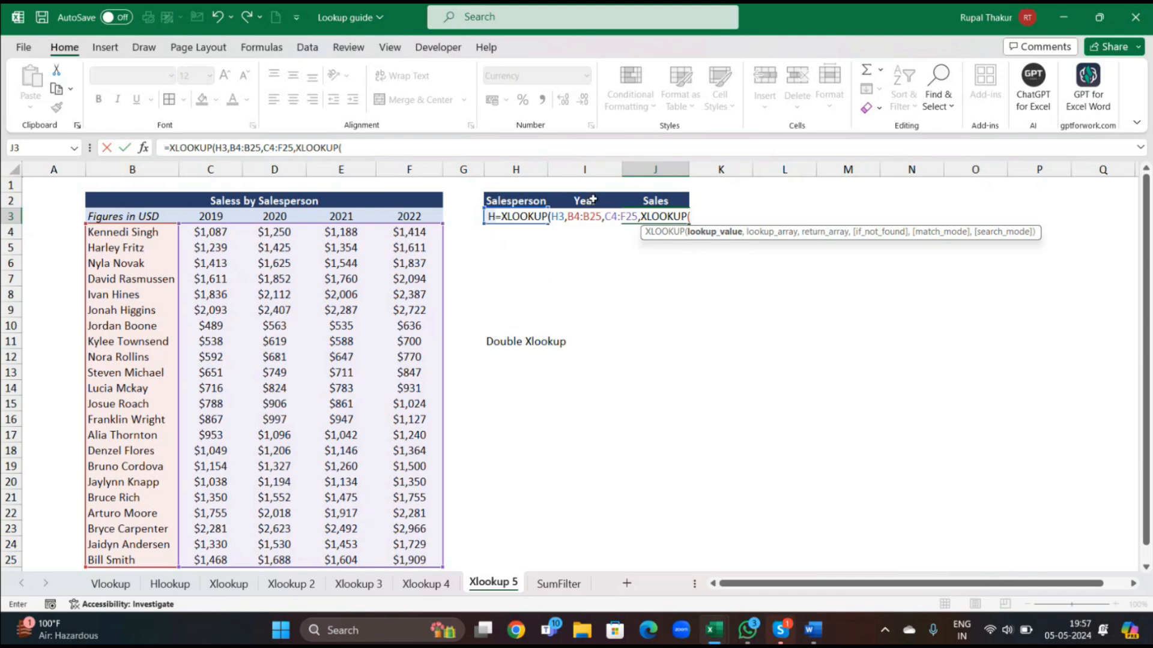
left_click(557, 229)
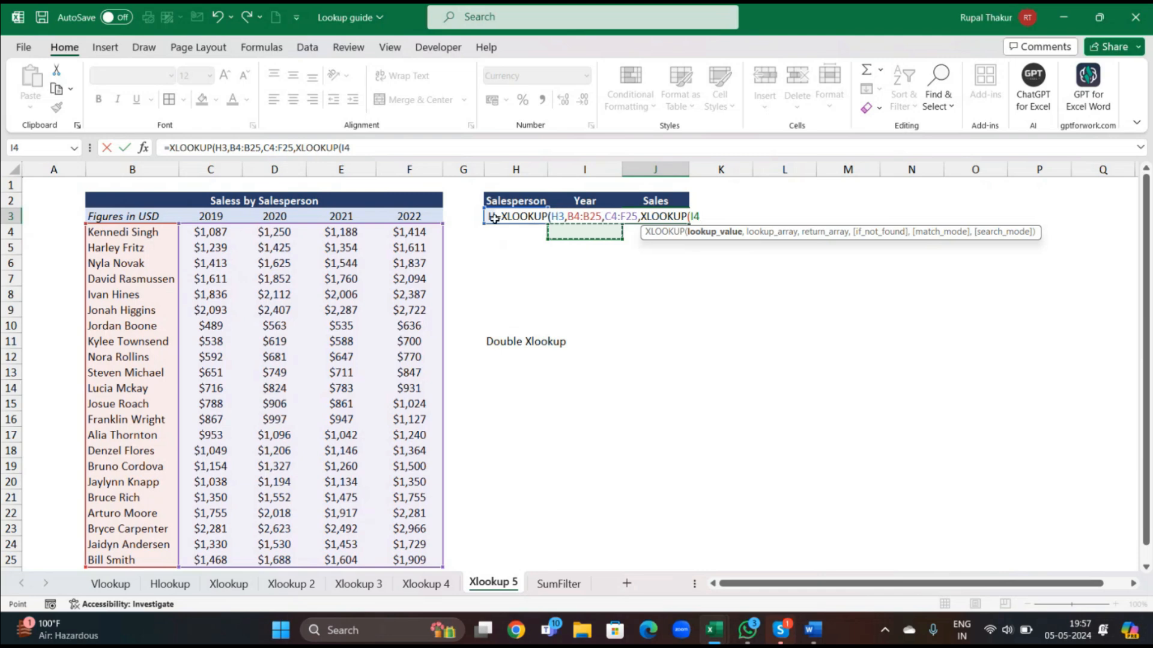
key("BackSpace")
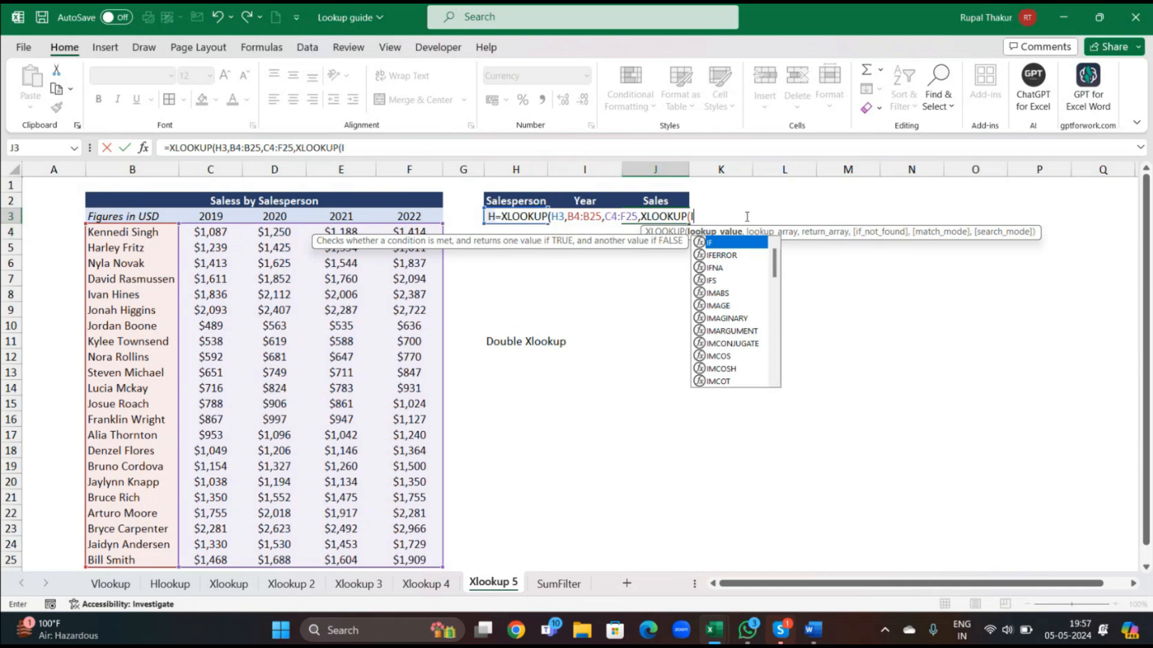
type("3")
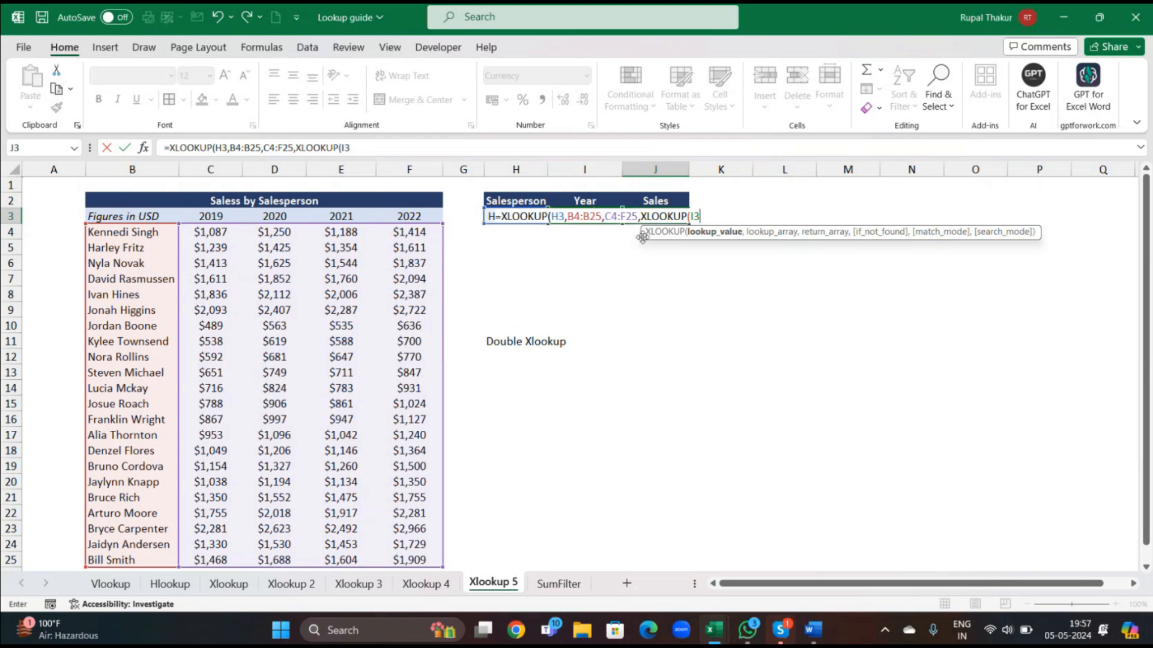
type(",")
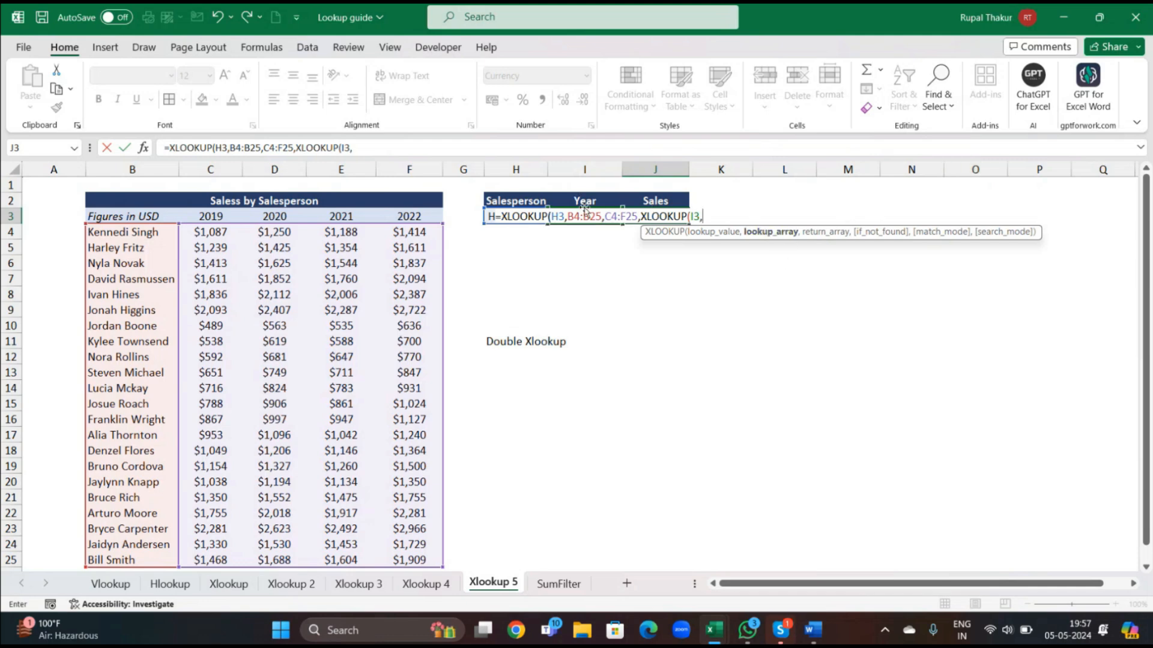
Step: Give the nested XLOOKUP the year headers C3:F3 as lookup array and C4:F25 as return array
left_click(239, 215)
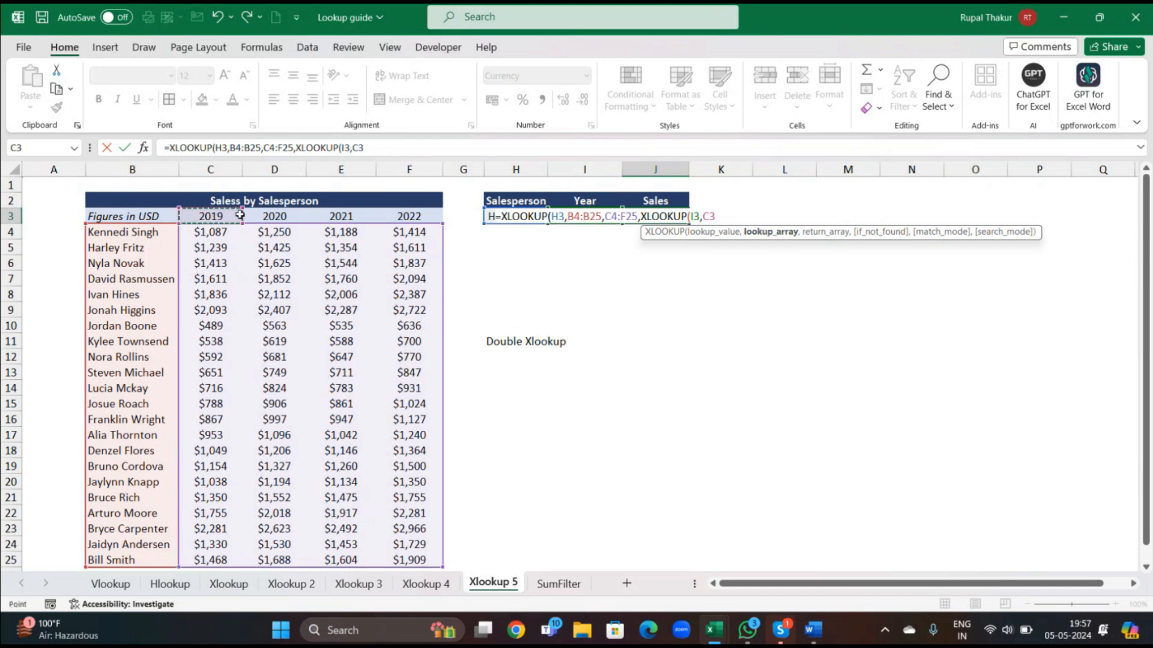
left_click_drag(239, 215, 437, 215)
type(",")
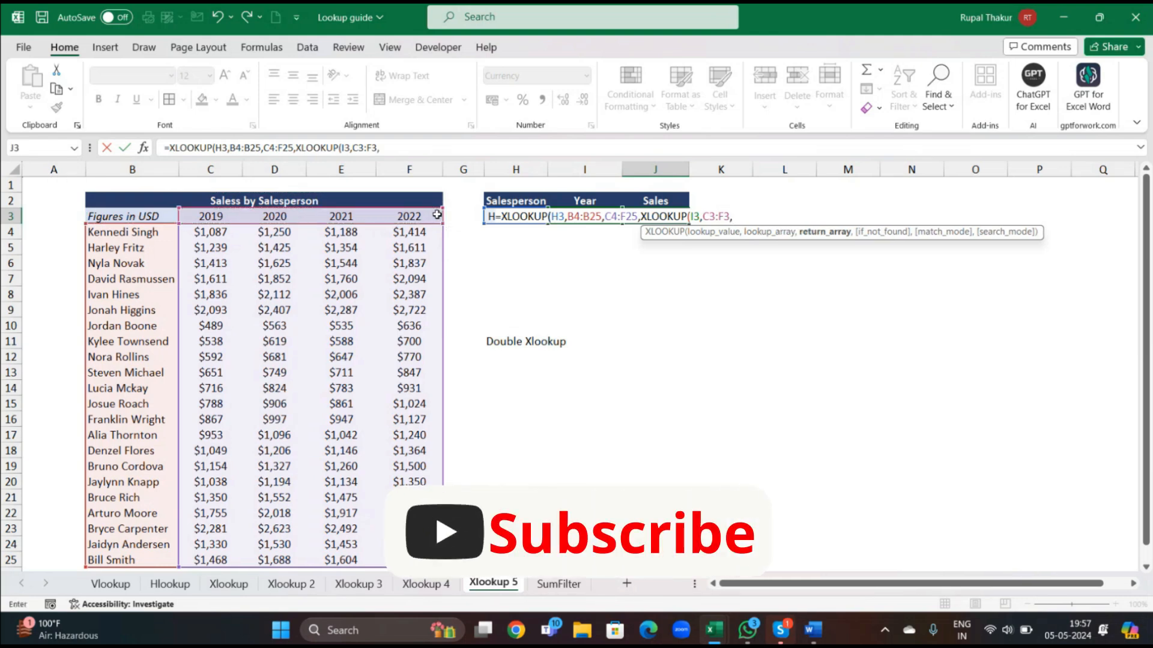
left_click_drag(192, 232, 400, 560)
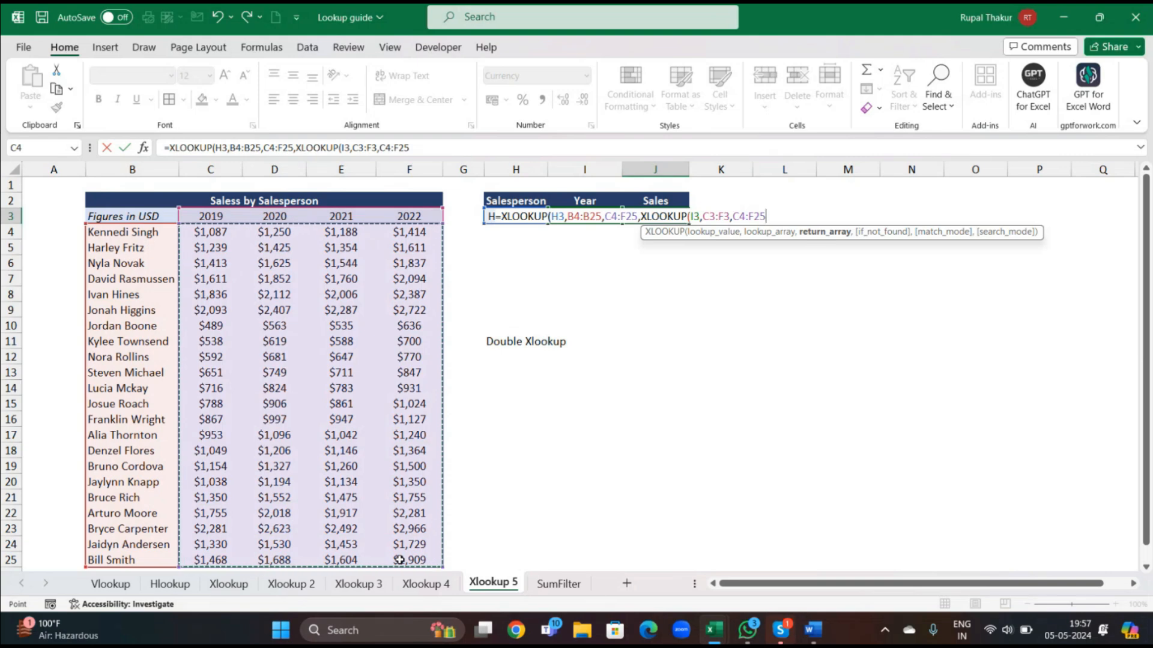
Step: Delete everything in the J3 formula after the lookup value H3
key("BackSpace")
key("BackSpace")
key("BackSpace")
key("BackSpace")
key("BackSpace")
key("BackSpace")
key("BackSpace")
key("BackSpace")
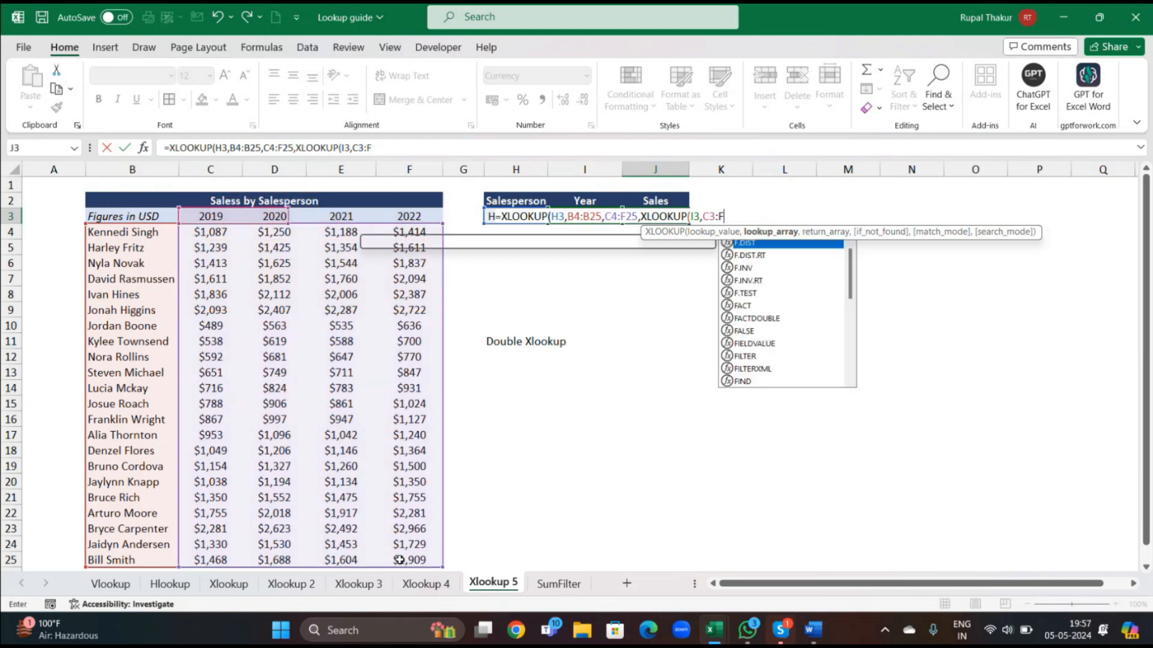
key("BackSpace")
key("BackSpace")
key("BackSpace")
key("BackSpace")
key("BackSpace")
key("BackSpace")
key("BackSpace")
key("BackSpace")
key("BackSpace")
key("BackSpace")
key("BackSpace")
key("BackSpace")
key("BackSpace")
key("BackSpace")
key("BackSpace")
key("BackSpace")
key("BackSpace")
key("BackSpace")
key("BackSpace")
key("BackSpace")
key("BackSpace")
key("BackSpace")
key("BackSpace")
key("BackSpace")
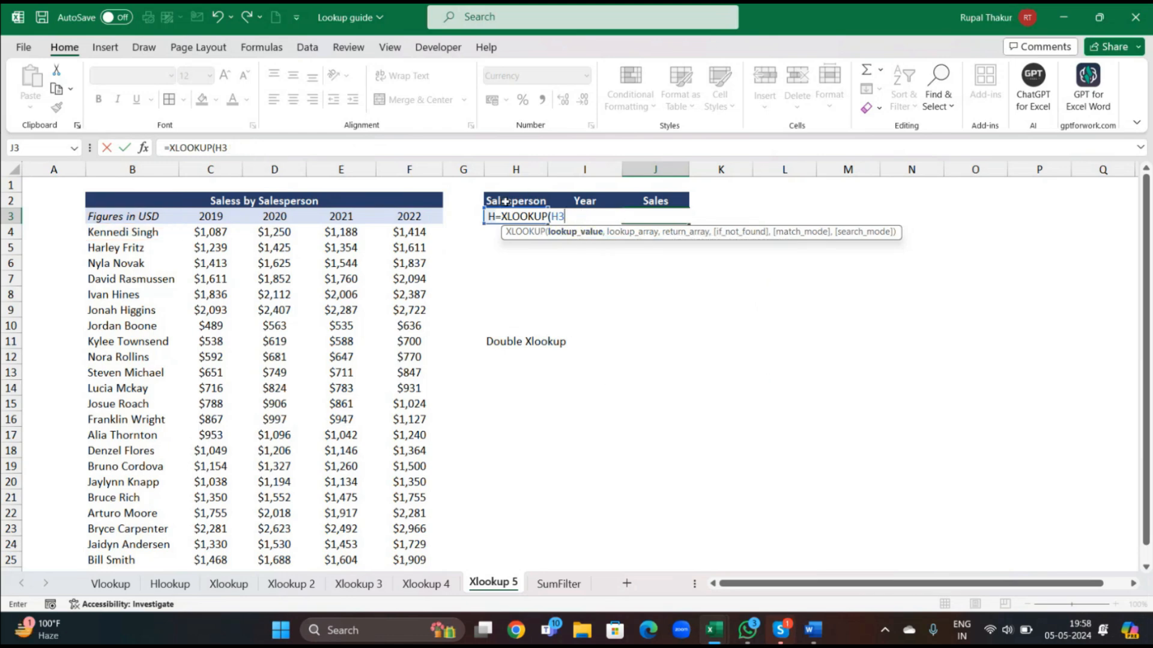
Step: Add the salesperson names B4:B25 as the lookup array of the XLOOKUP in J3
type(",")
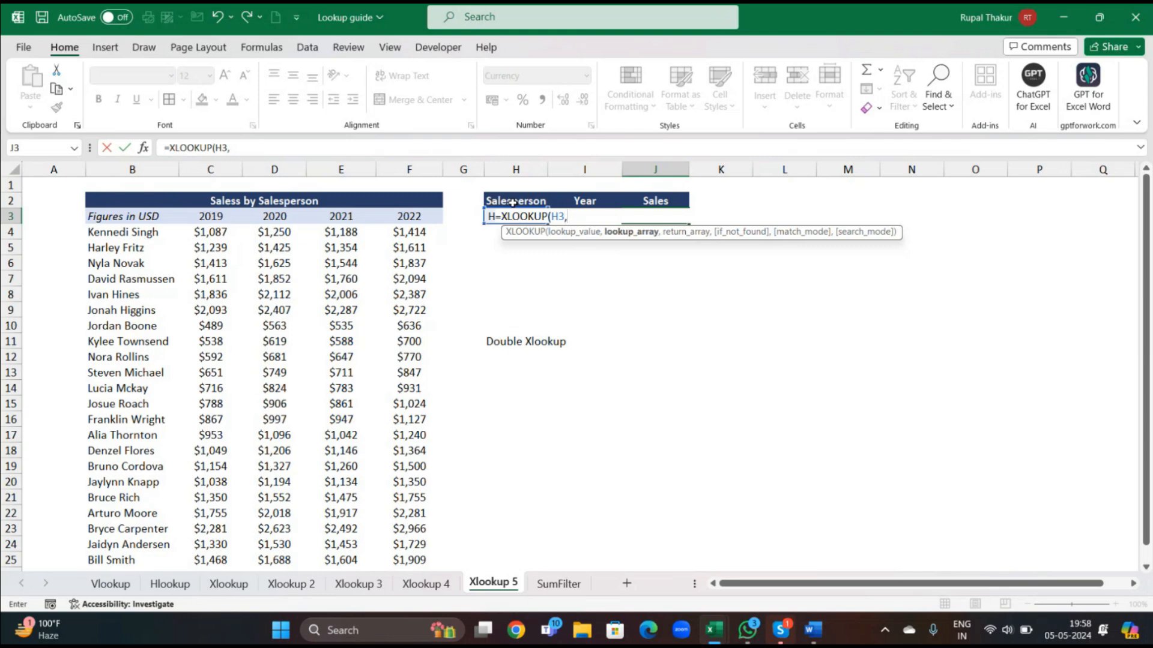
left_click(138, 231)
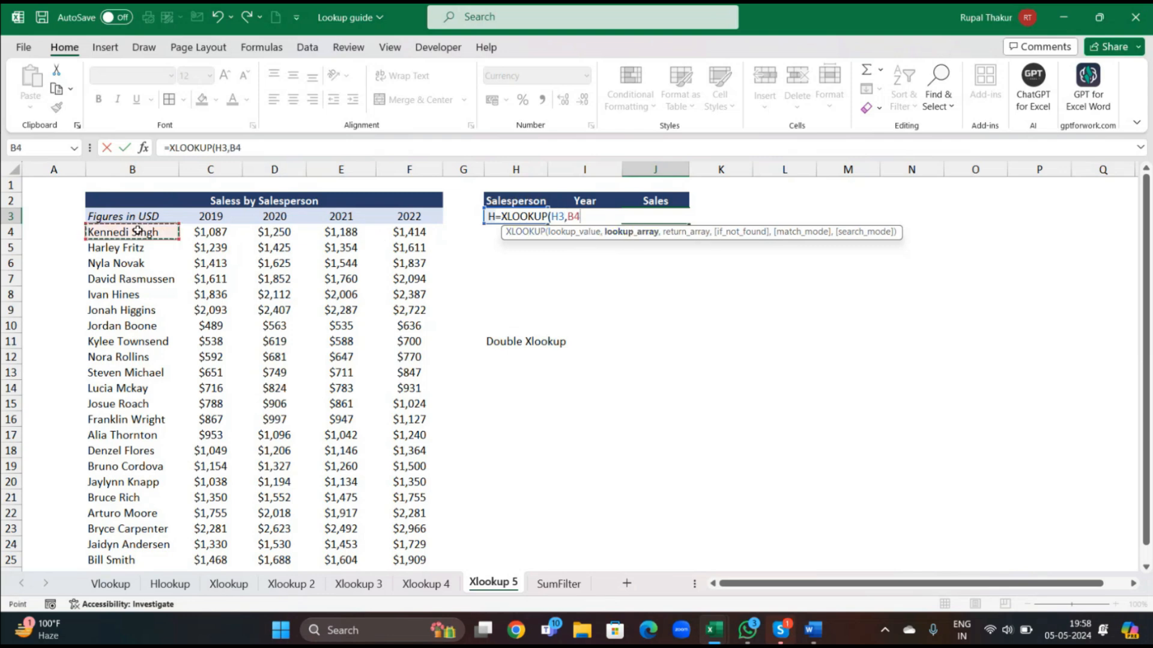
key("ctrl+shift+Down")
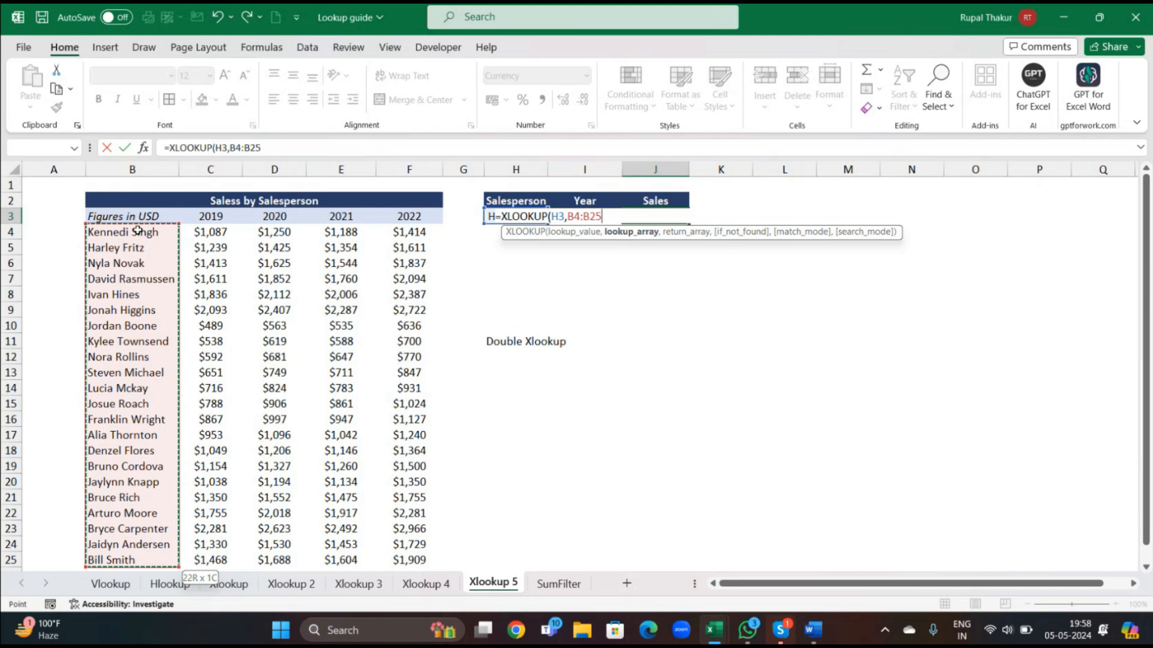
type(",")
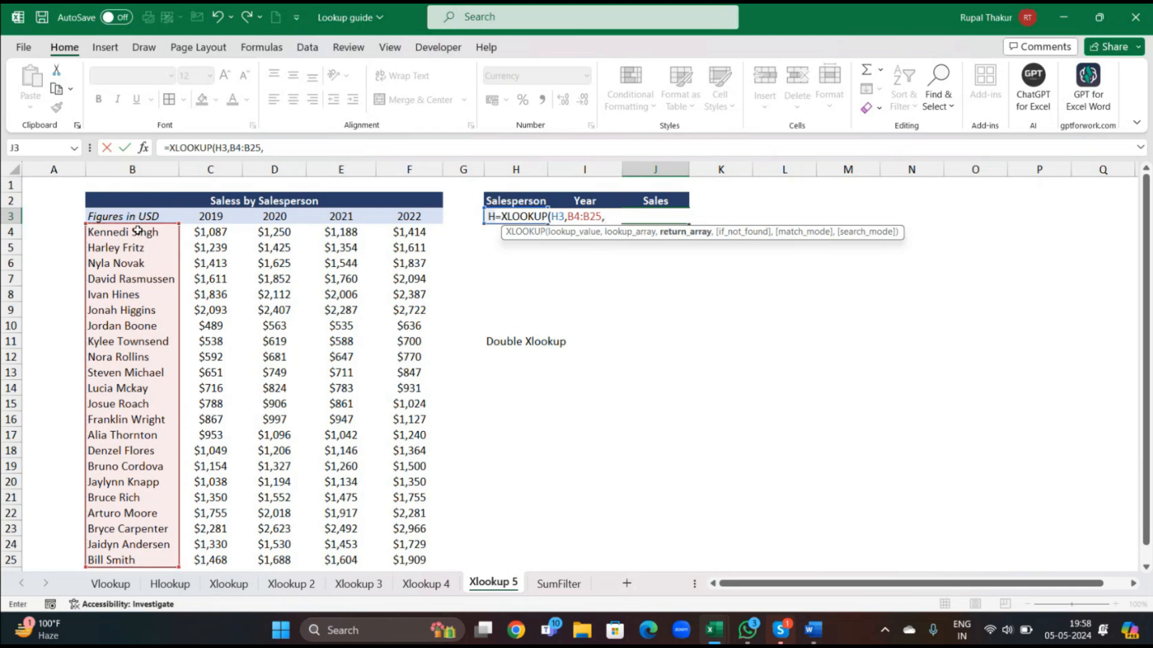
Step: Nest a second XLOOKUP as the return array, with lookup value I3 and the year headers C3:F3 as lookup array
type("xloo")
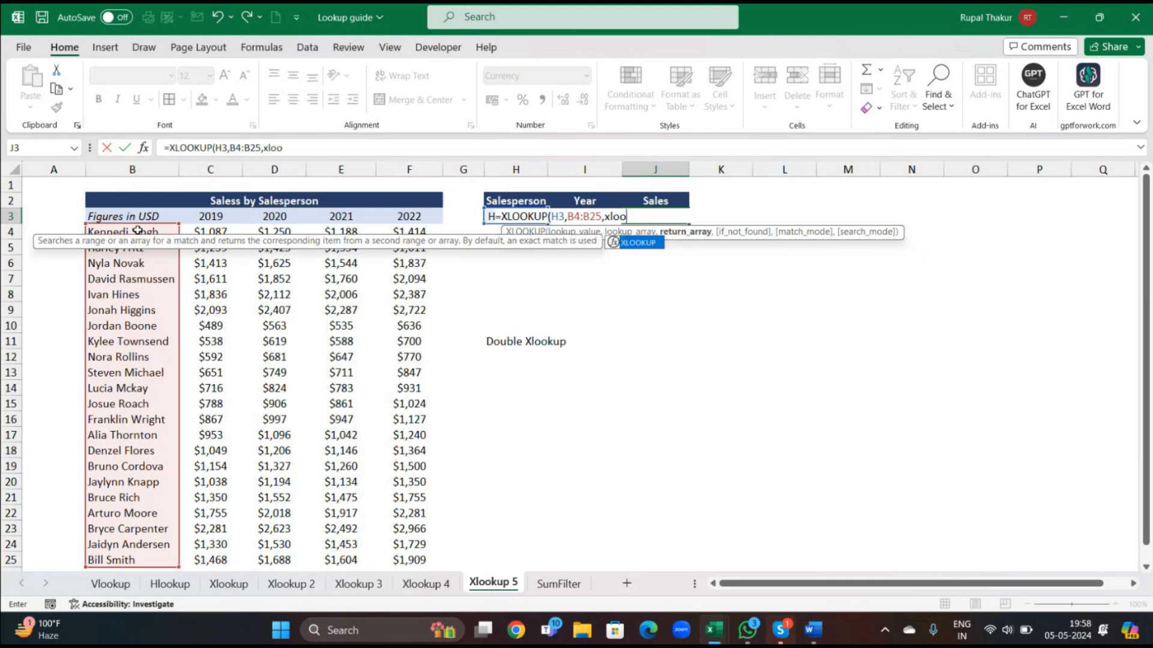
key("Tab")
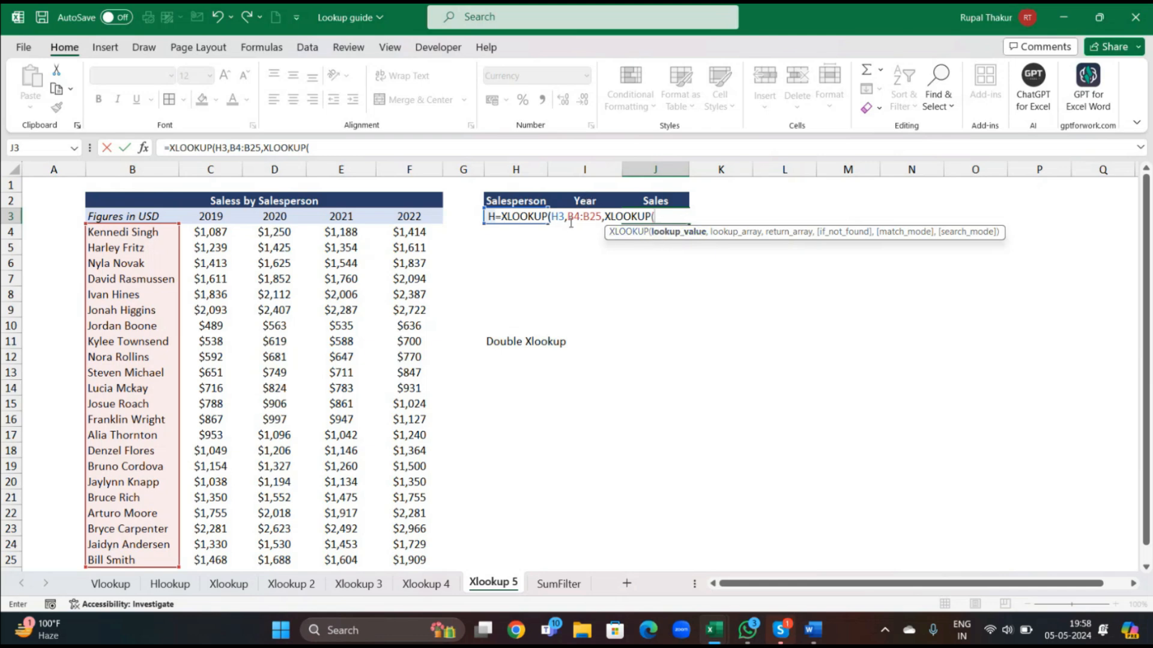
type("I")
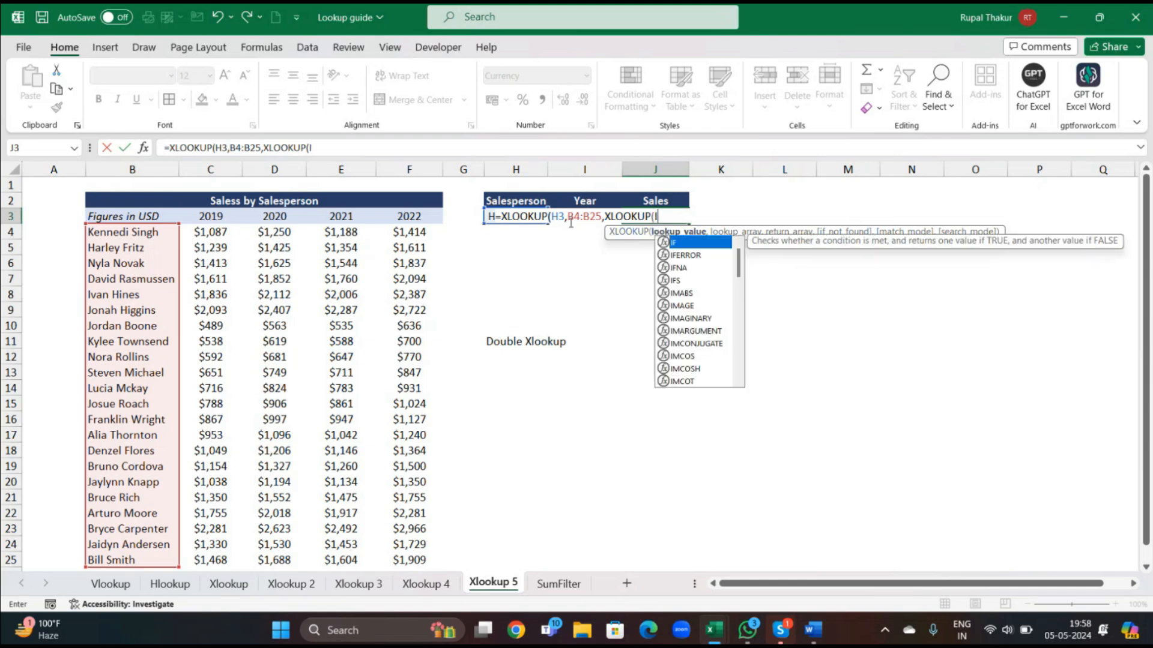
type("3,")
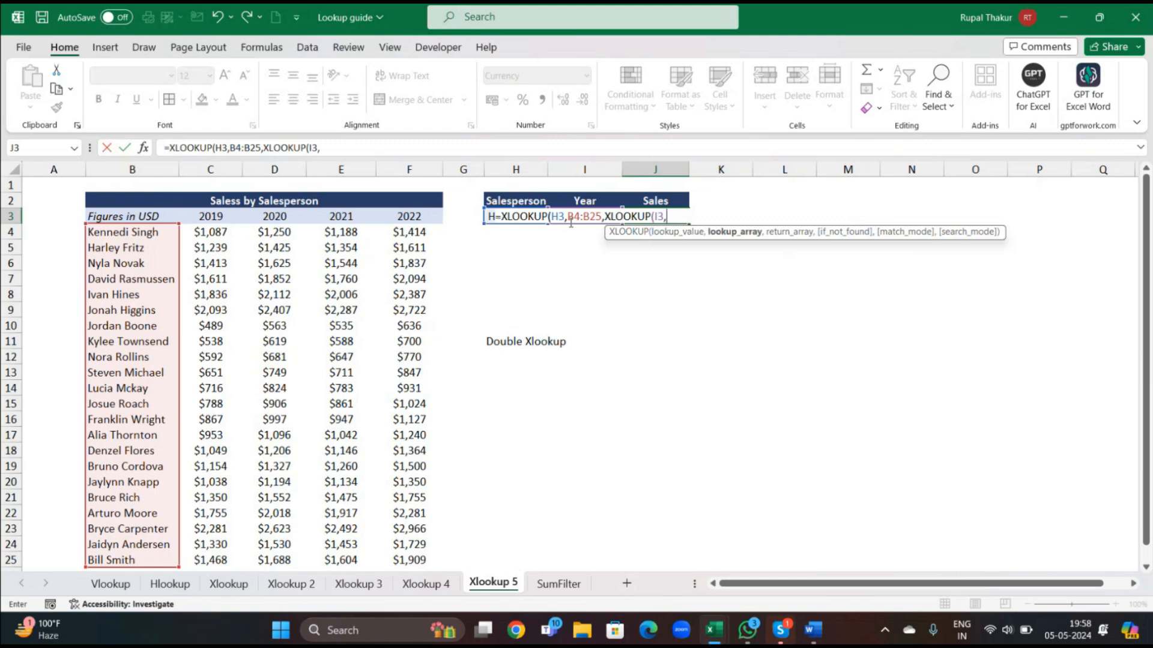
left_click_drag(203, 215, 426, 222)
type(",")
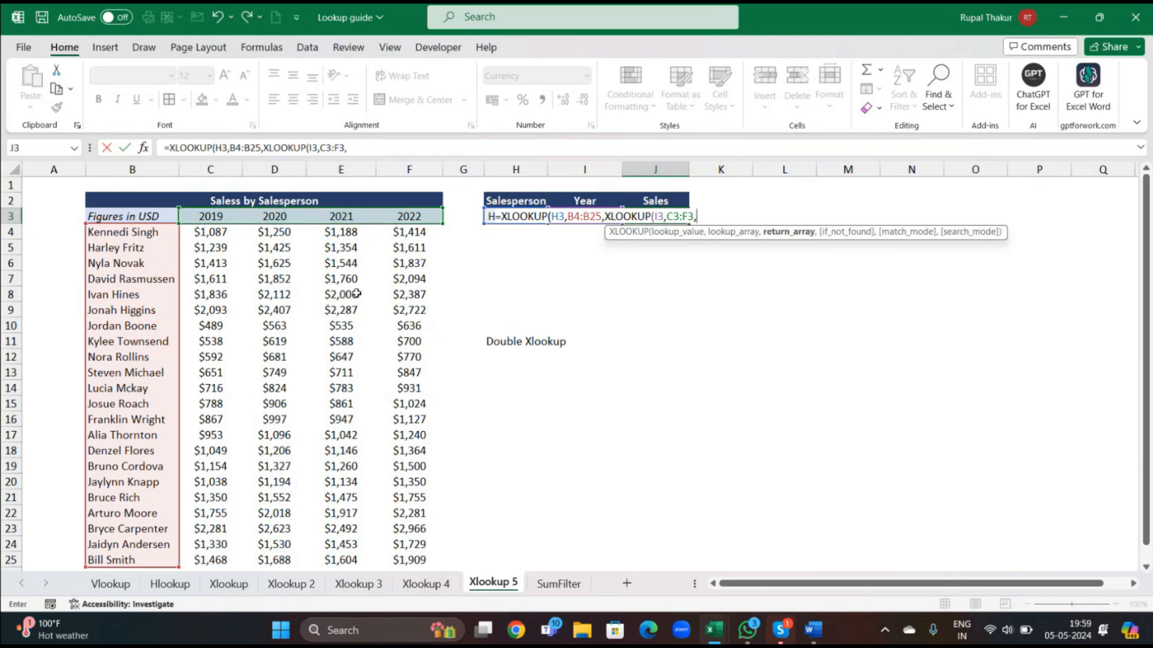
Step: Give the nested XLOOKUP the sales figures C4:F25 as return array and complete the double XLOOKUP formula in J3
left_click(191, 232)
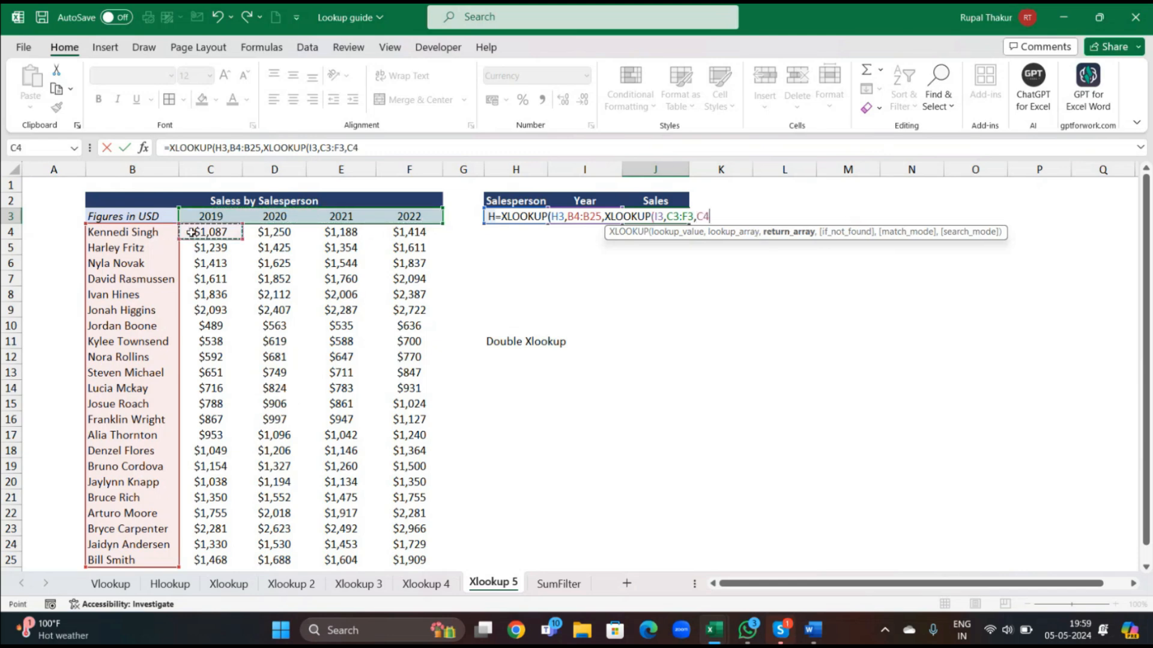
key("ctrl+shift+Down")
key("ctrl+shift+Right")
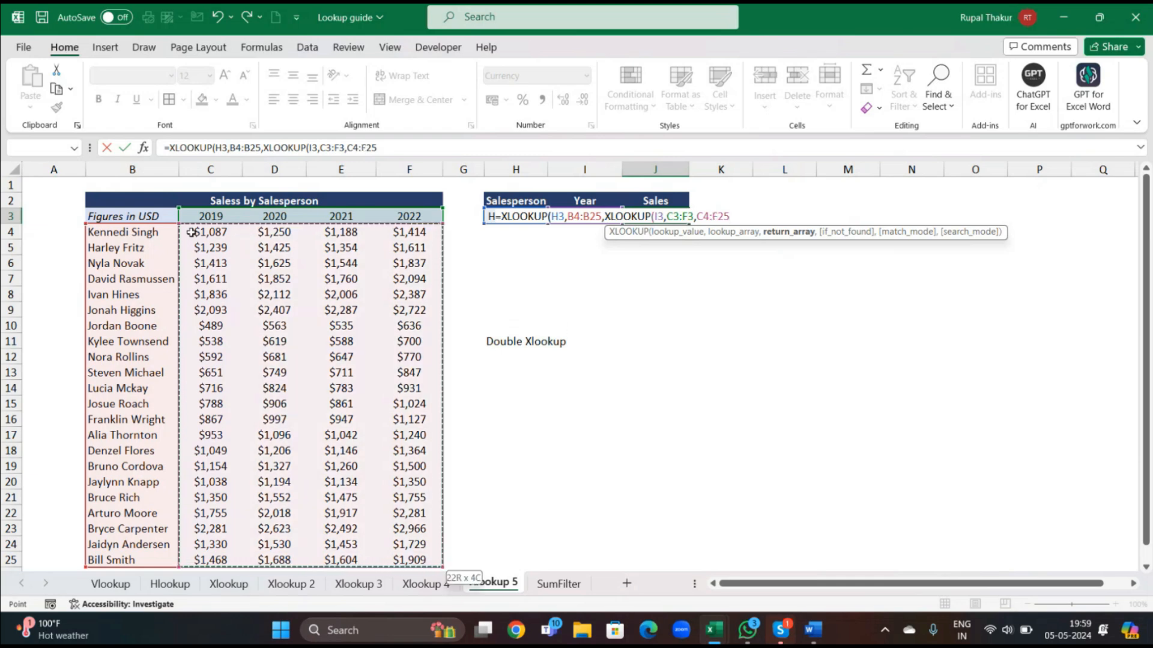
type(")")
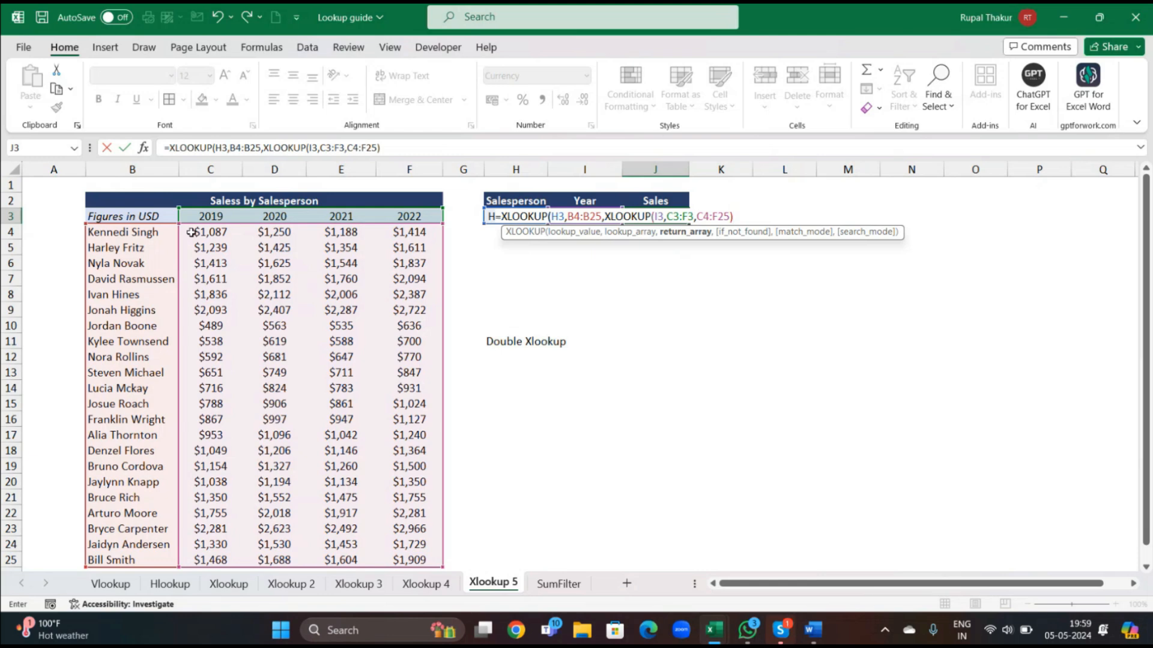
type(")")
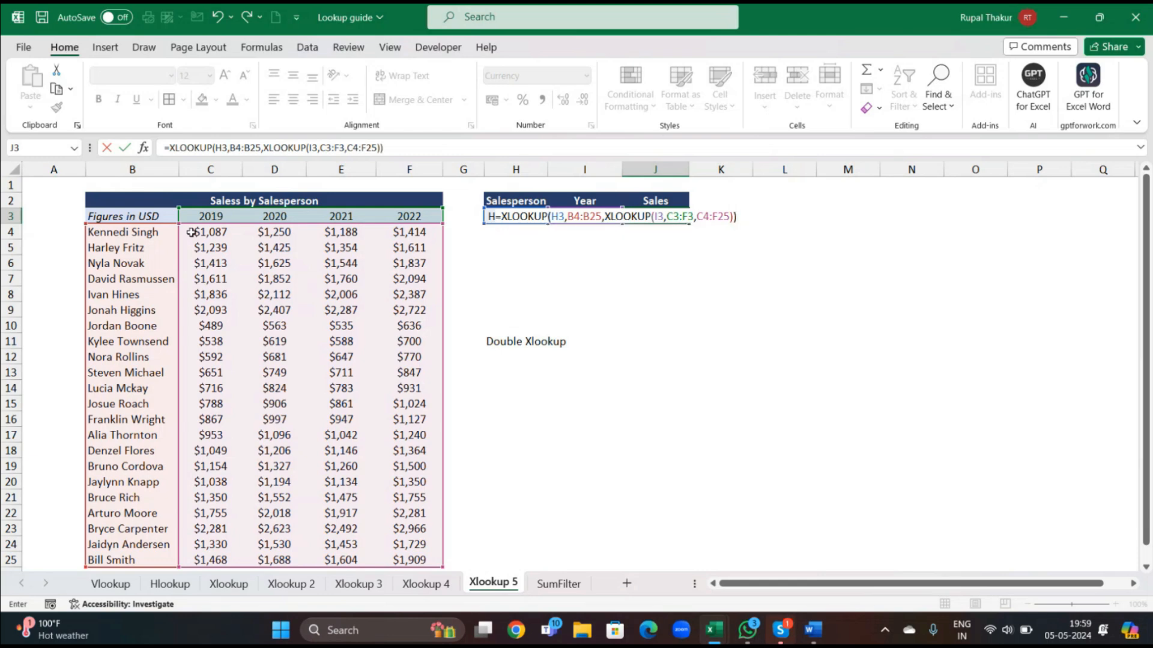
key("Return")
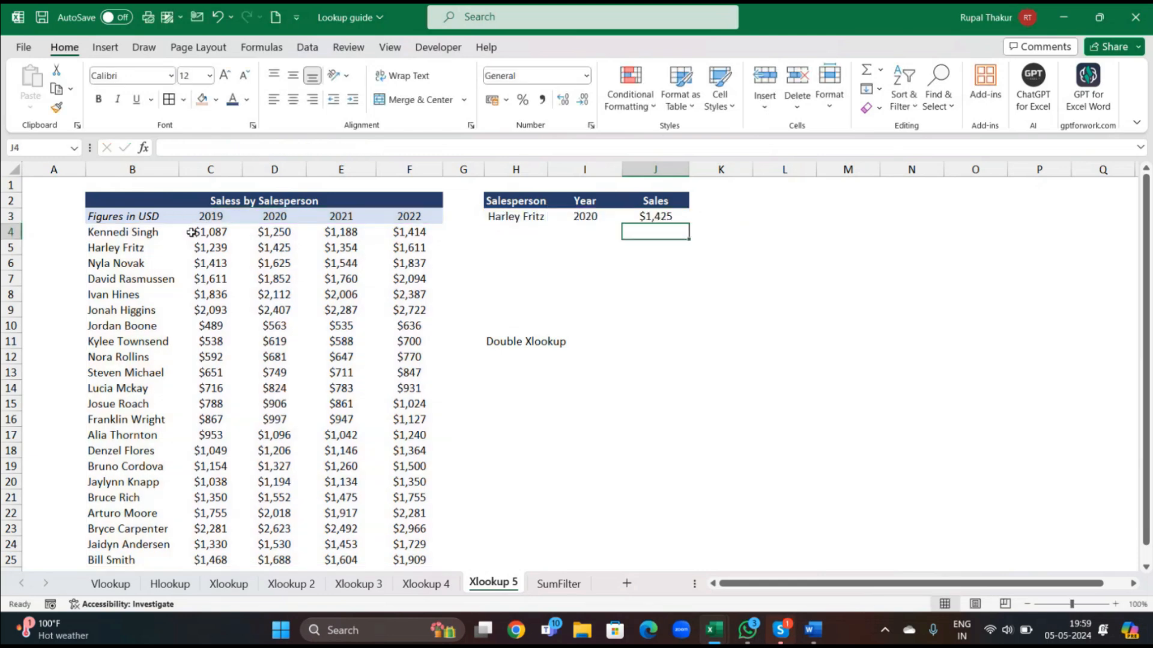
Step: Replace the salesperson in H3 with the full name listed in B11, and shade that salesperson's row B11:F11 light orange
left_click(521, 217)
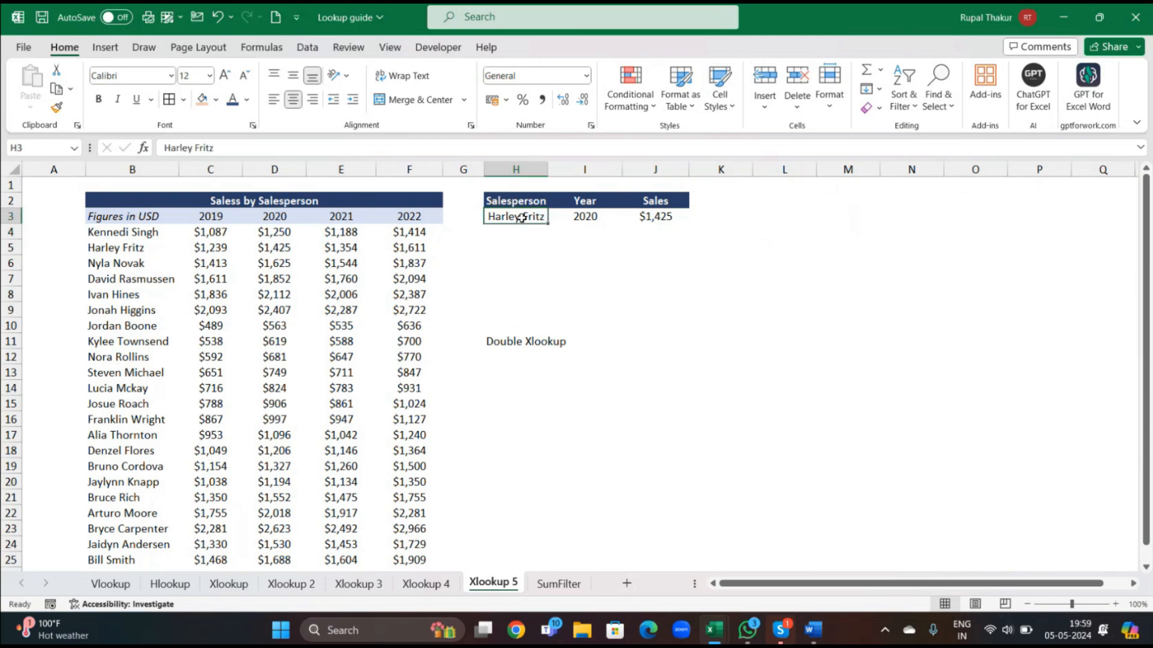
key("BackSpace")
type("Kylee Tow")
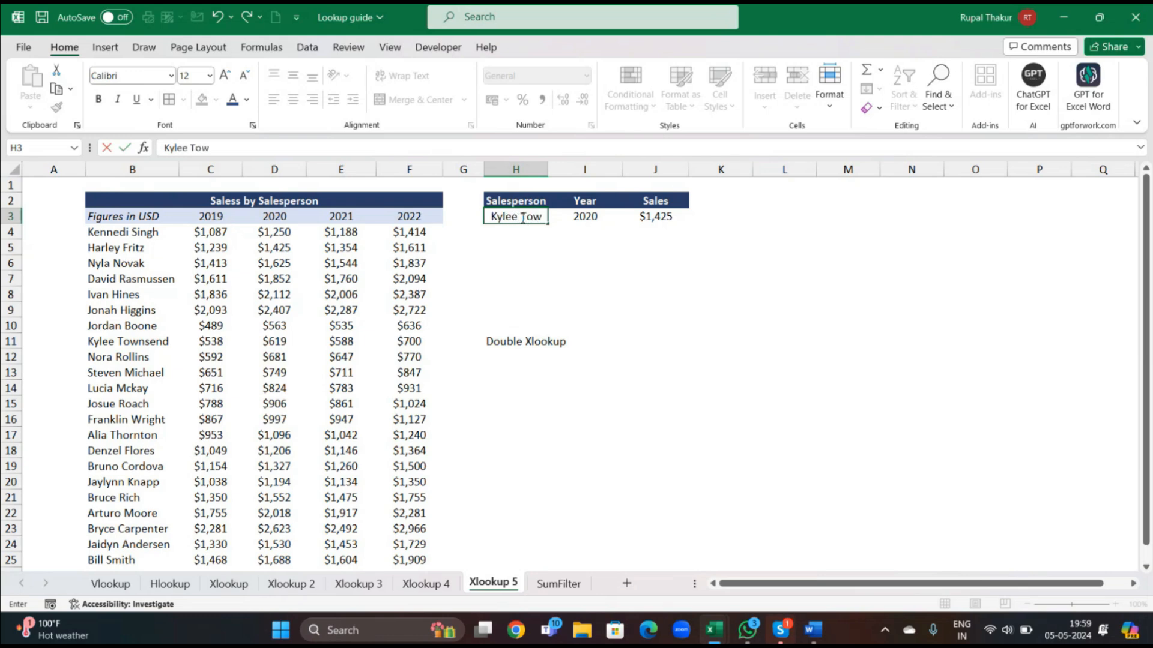
type("nsend")
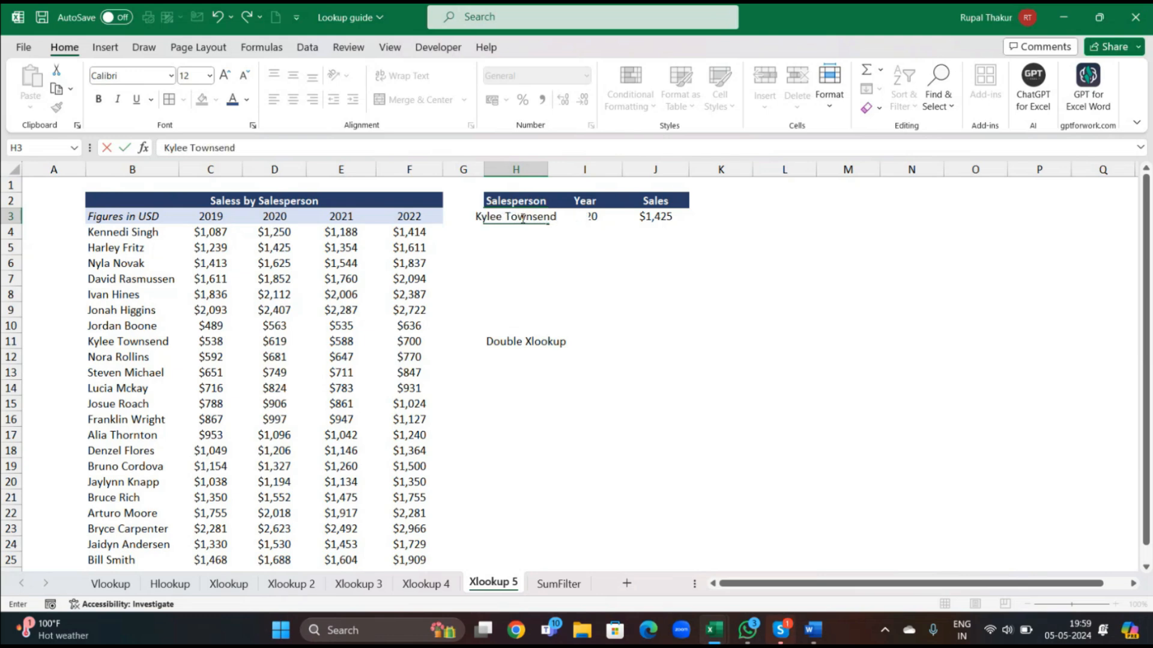
key("Return")
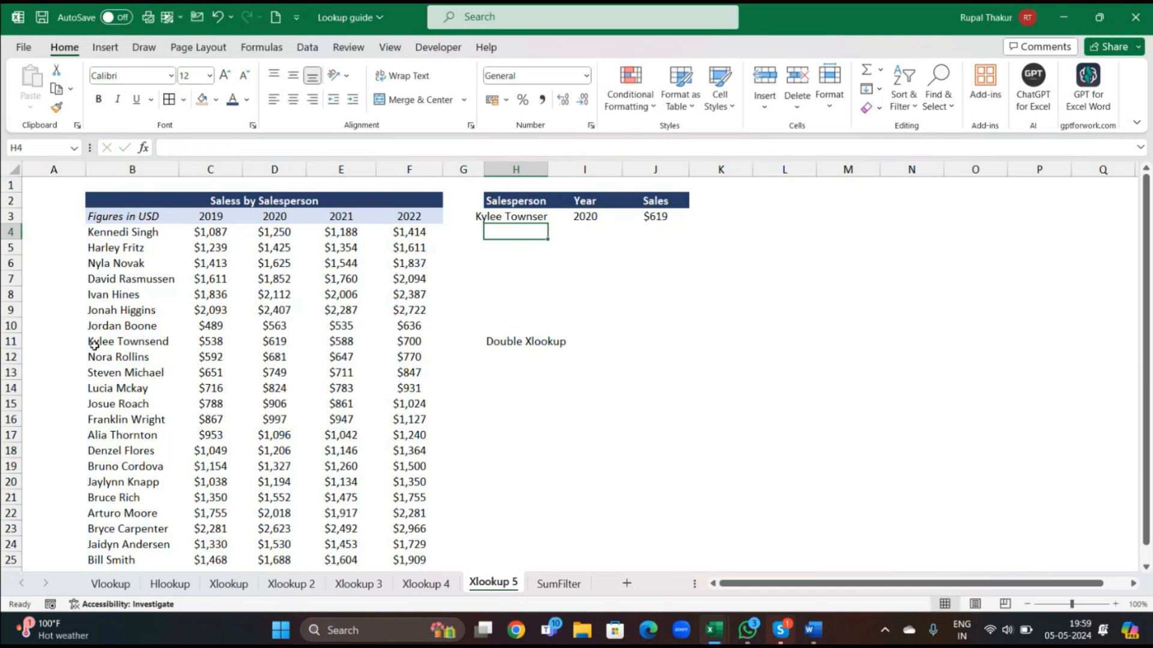
left_click_drag(95, 342, 408, 345)
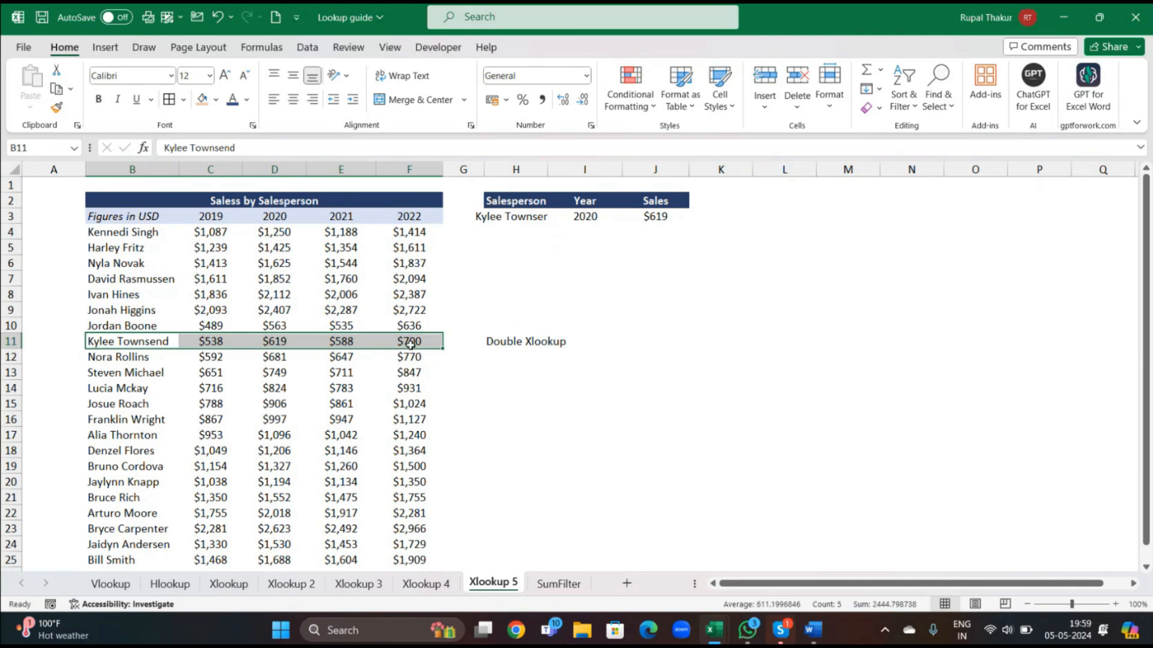
left_click(200, 99)
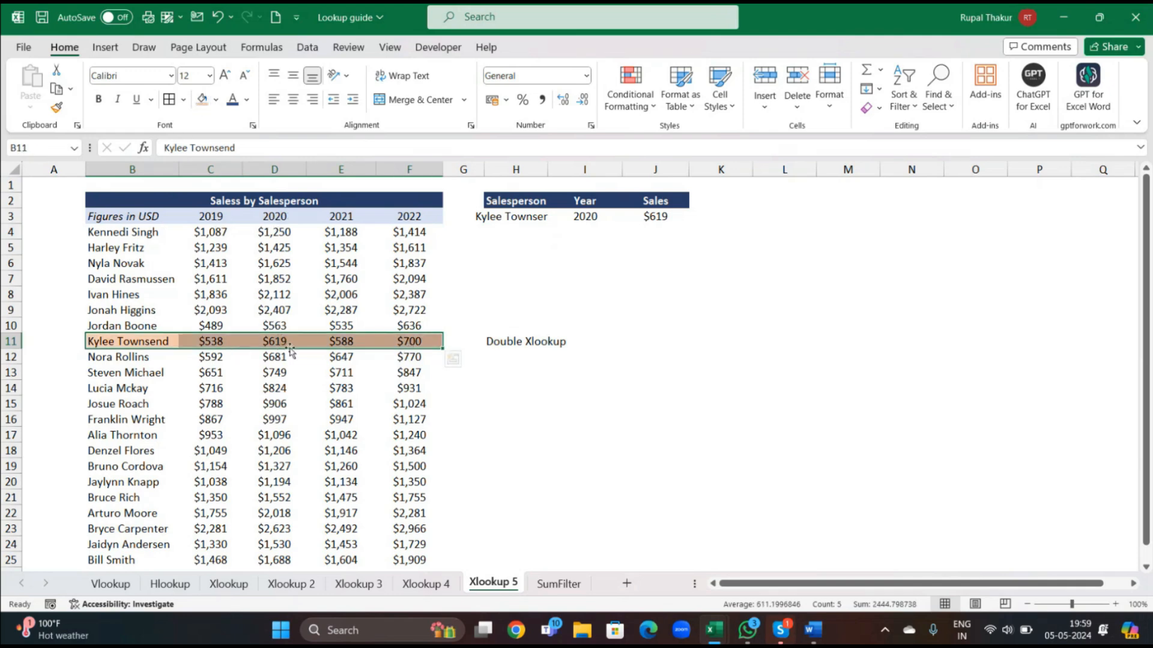
Step: Change the lookup year in I3 to 2021
left_click(595, 223)
key("BackSpace")
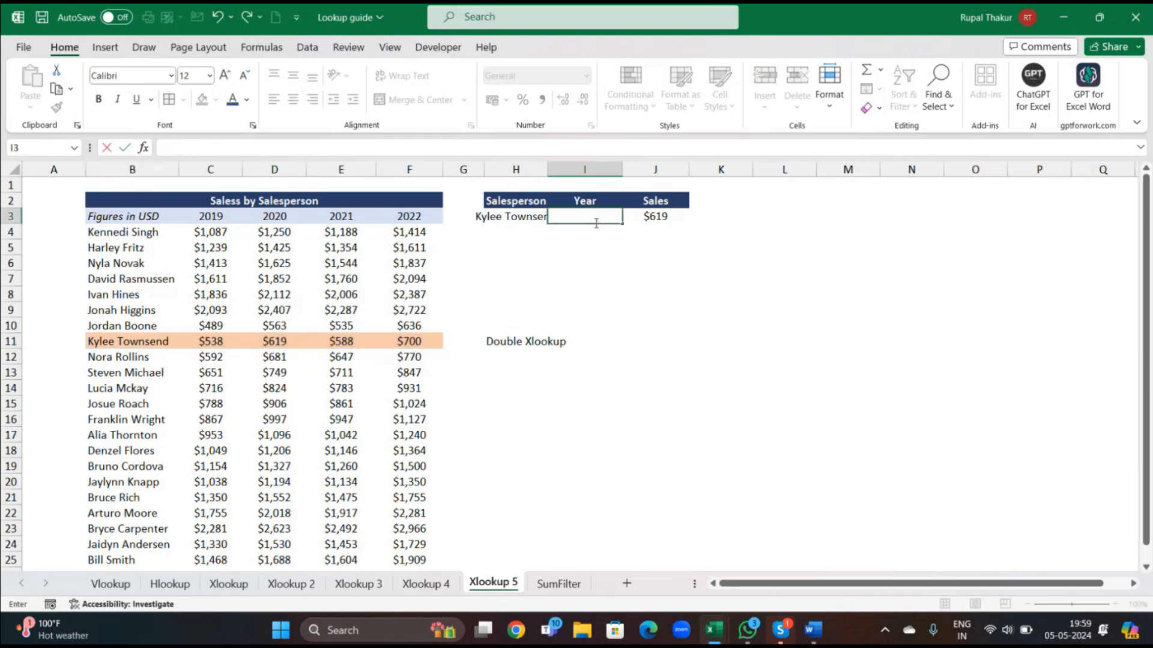
type("2021")
key("Return")
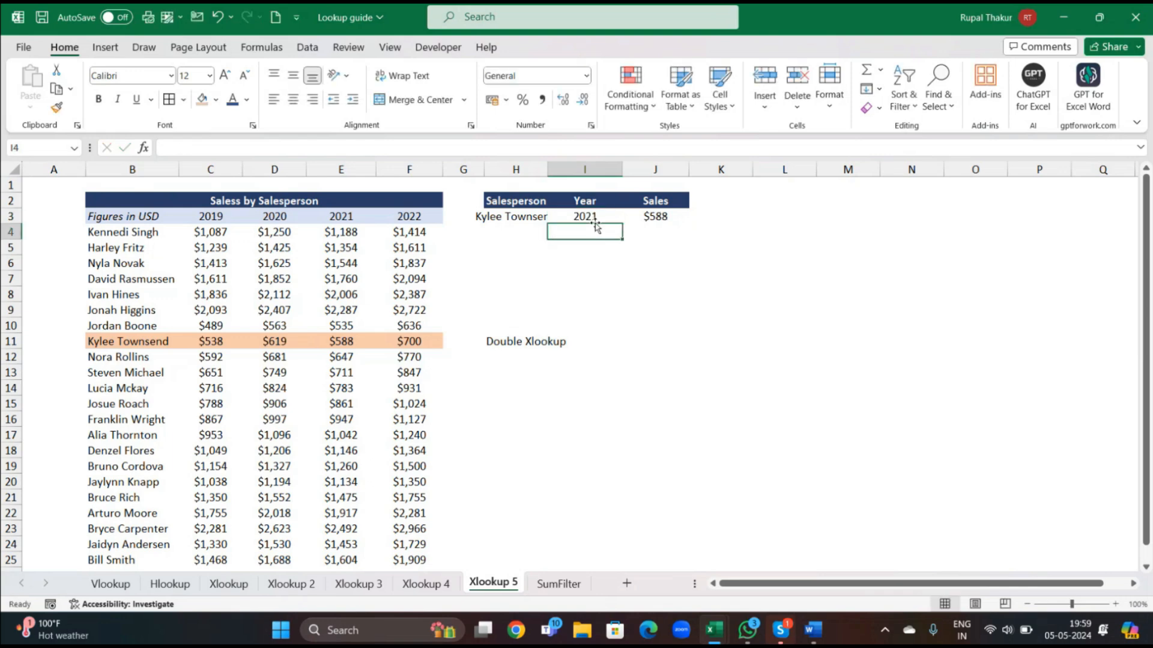